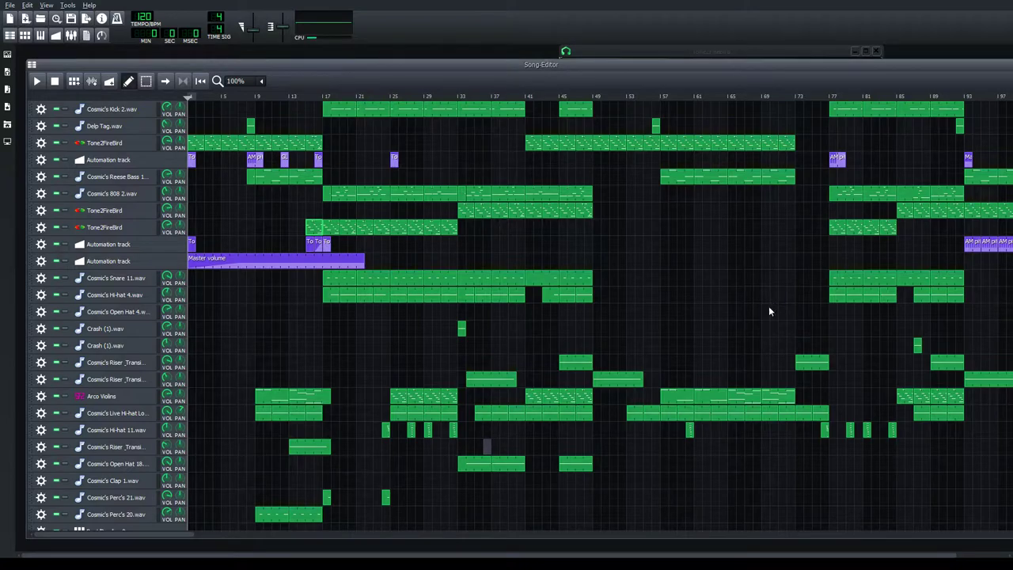
Move the playhead through the arrangement to bar 17 and start playback there.
{"action": "scroll", "coordinate": [270, 372], "scroll_direction": "down", "scroll_amount": 1}
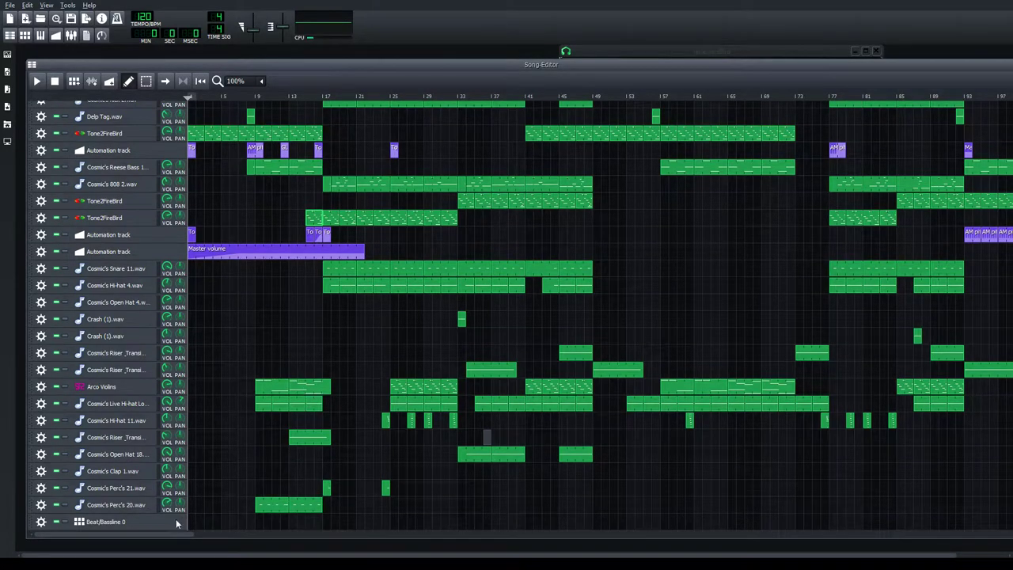
{"action": "left_click_drag", "start_coordinate": [159, 535], "coordinate": [119, 536]}
{"action": "scroll", "coordinate": [330, 357], "scroll_direction": "up", "scroll_amount": 1}
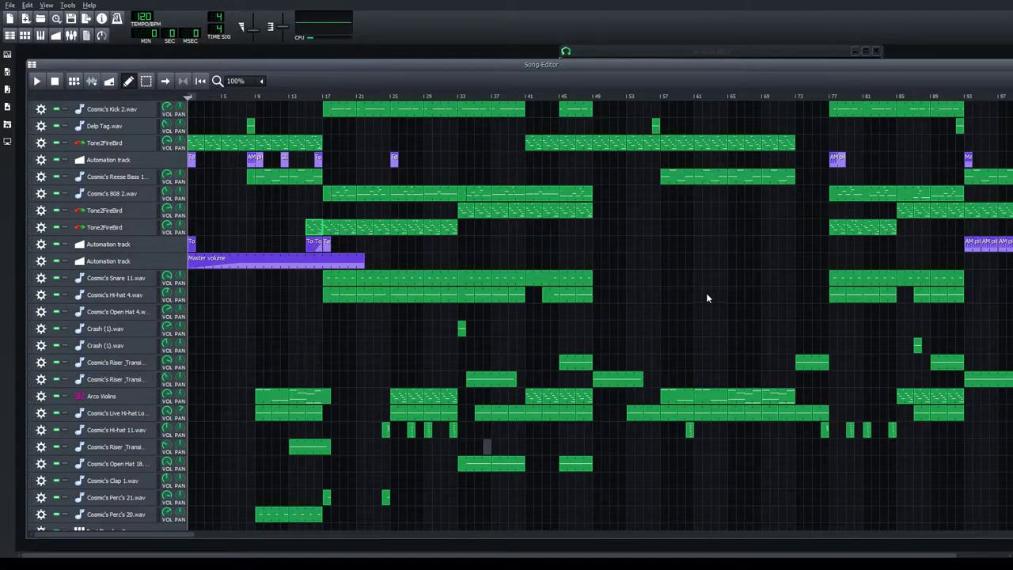
{"action": "left_click_drag", "start_coordinate": [251, 102], "coordinate": [4, 75]}
{"action": "left_click_drag", "start_coordinate": [325, 98], "coordinate": [321, 99]}
{"action": "left_click", "coordinate": [41, 85]}
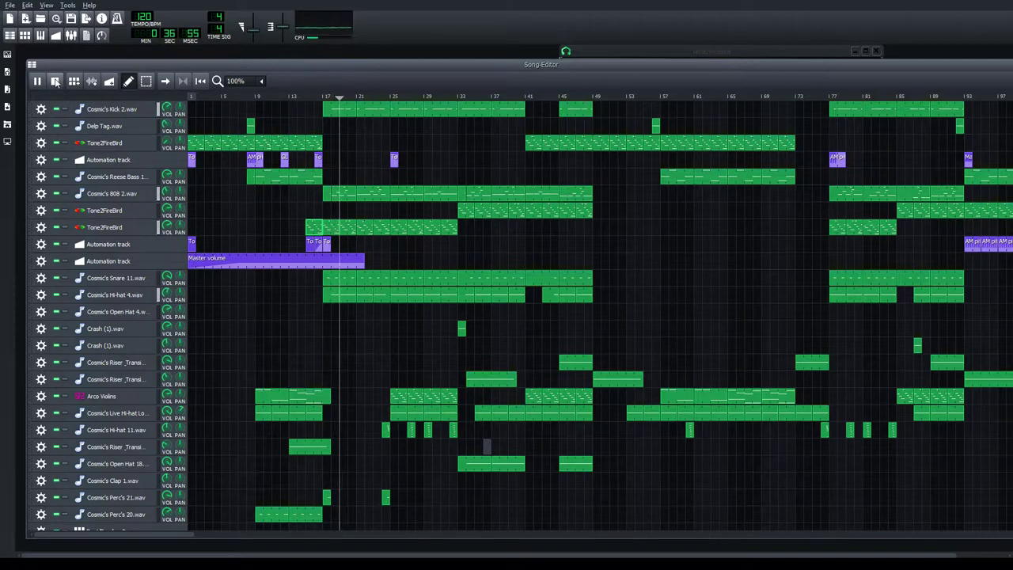
Stop playback, preview the section around bars 74–75, then stop back at 0:00.
{"action": "key", "text": "space"}
{"action": "mouse_move", "coordinate": [830, 100]}
{"action": "left_mouse_down"}
{"action": "mouse_move", "coordinate": [804, 100]}
{"action": "mouse_move", "coordinate": [813, 101]}
{"action": "left_mouse_up"}
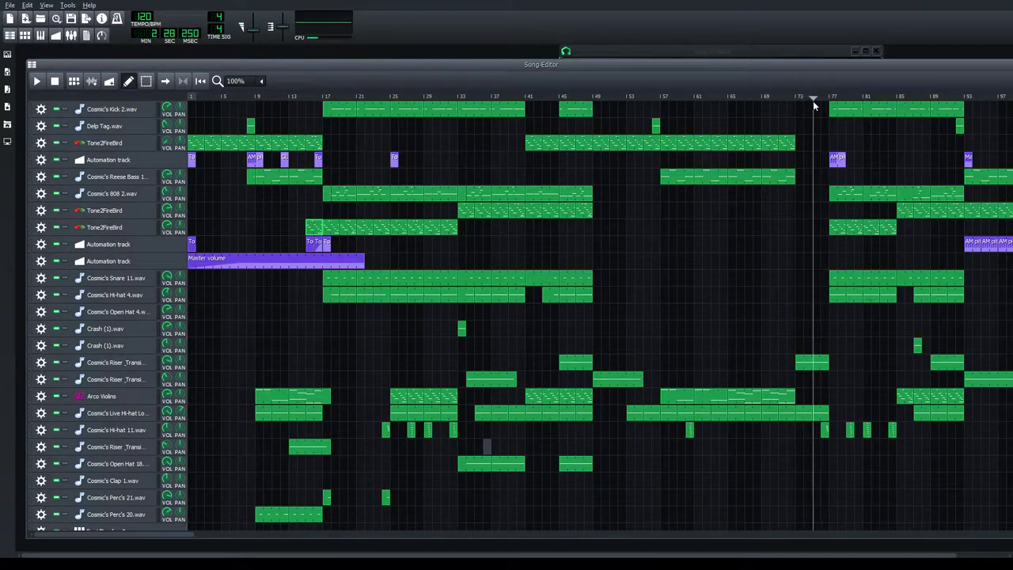
{"action": "left_click", "coordinate": [37, 81]}
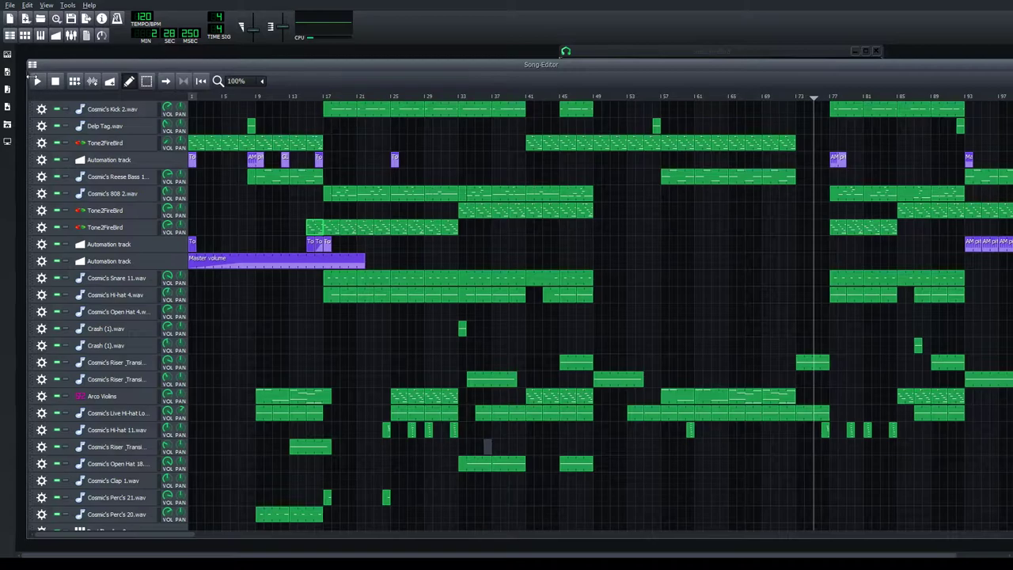
{"action": "left_click", "coordinate": [794, 98]}
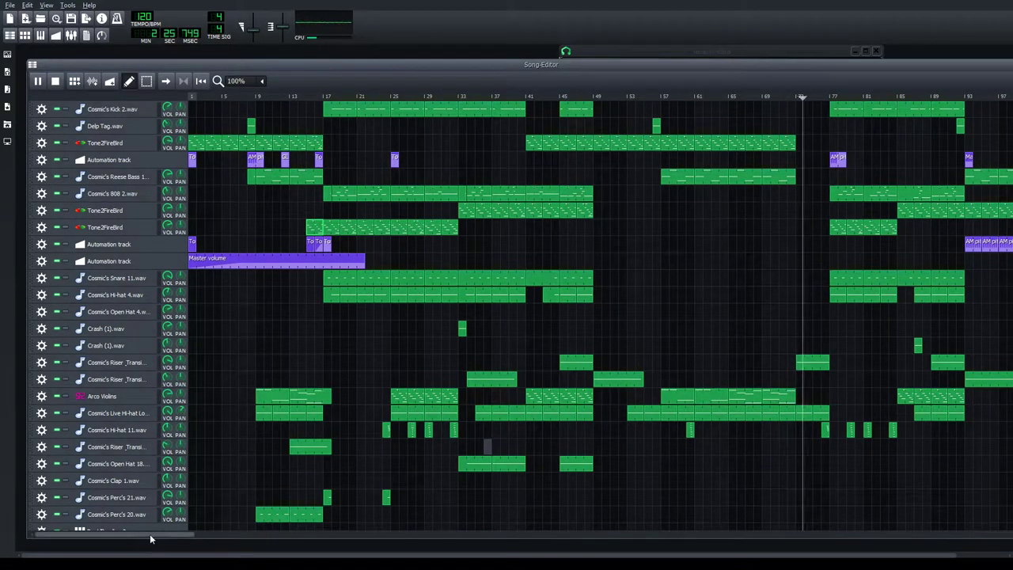
{"action": "left_click_drag", "start_coordinate": [149, 533], "coordinate": [191, 535]}
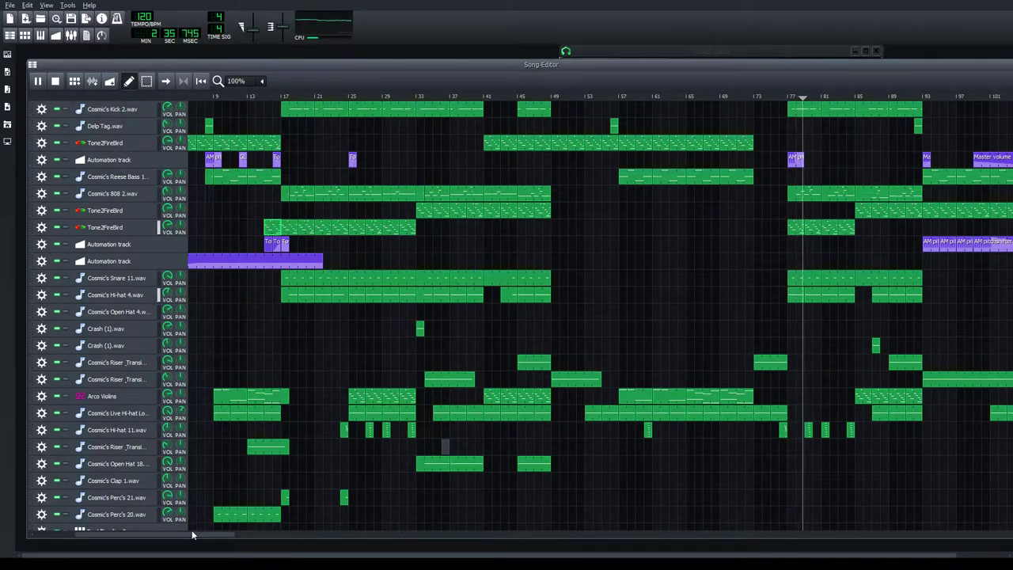
{"action": "left_click", "coordinate": [55, 82]}
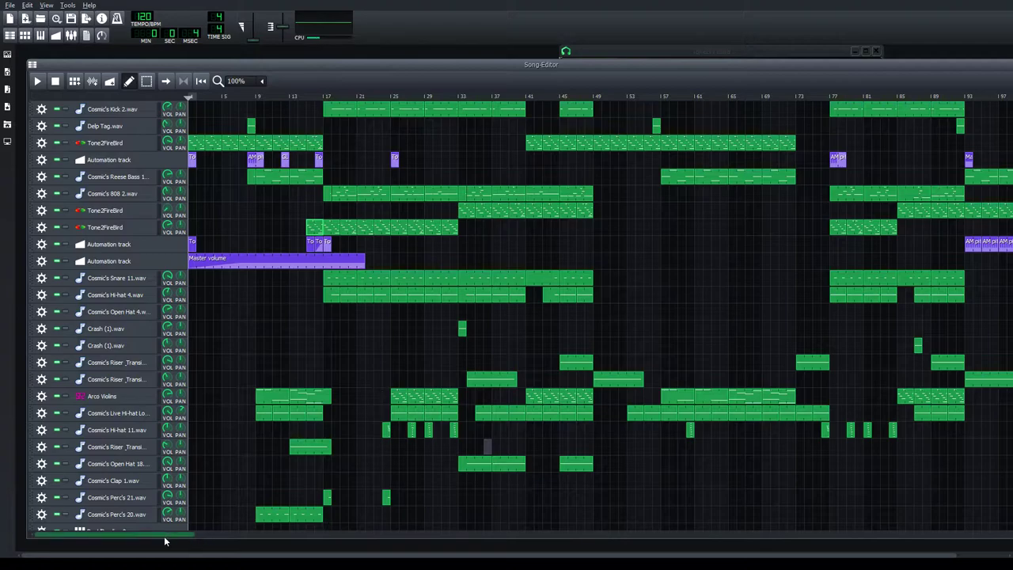
{"action": "double_click", "coordinate": [208, 145]}
{"action": "key", "text": "space"}
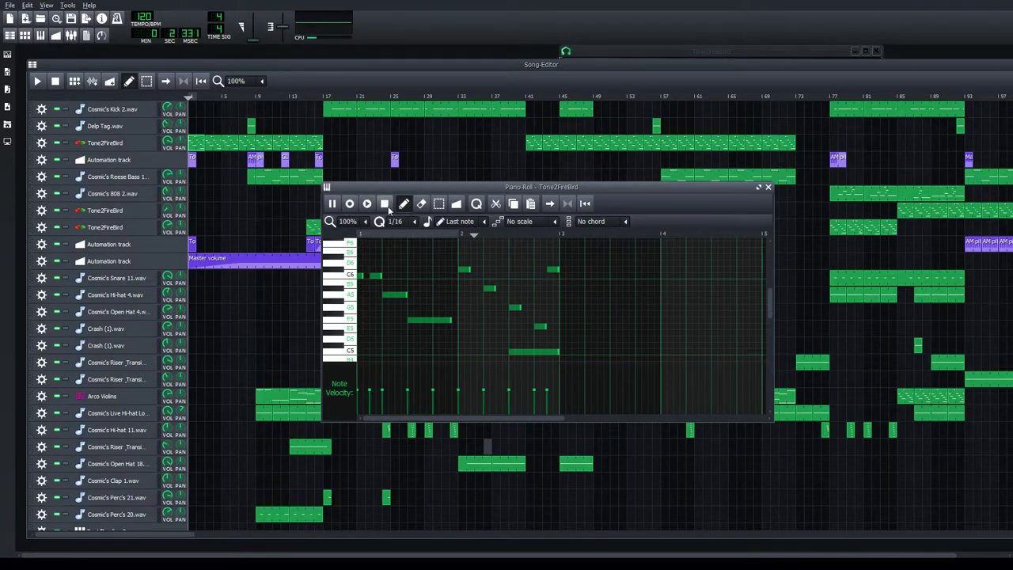
{"action": "left_click", "coordinate": [385, 204]}
{"action": "left_click", "coordinate": [768, 188]}
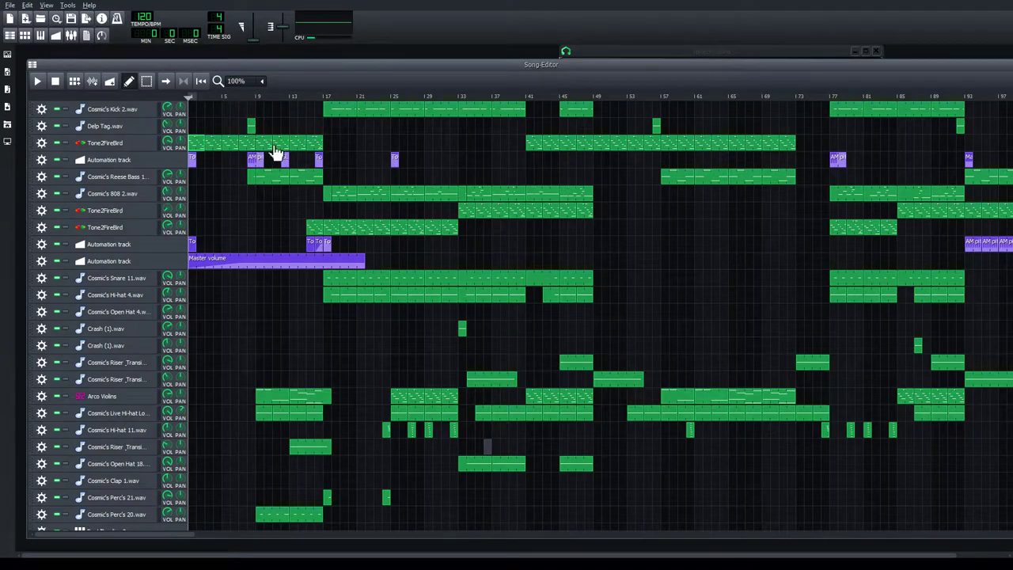
{"action": "left_click", "coordinate": [269, 96]}
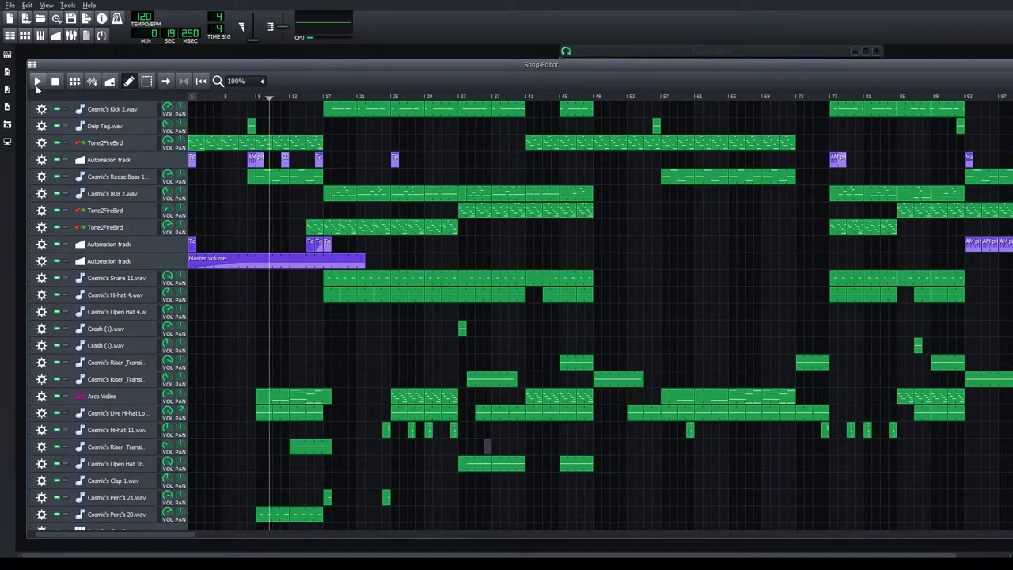
{"action": "double_click", "coordinate": [267, 144]}
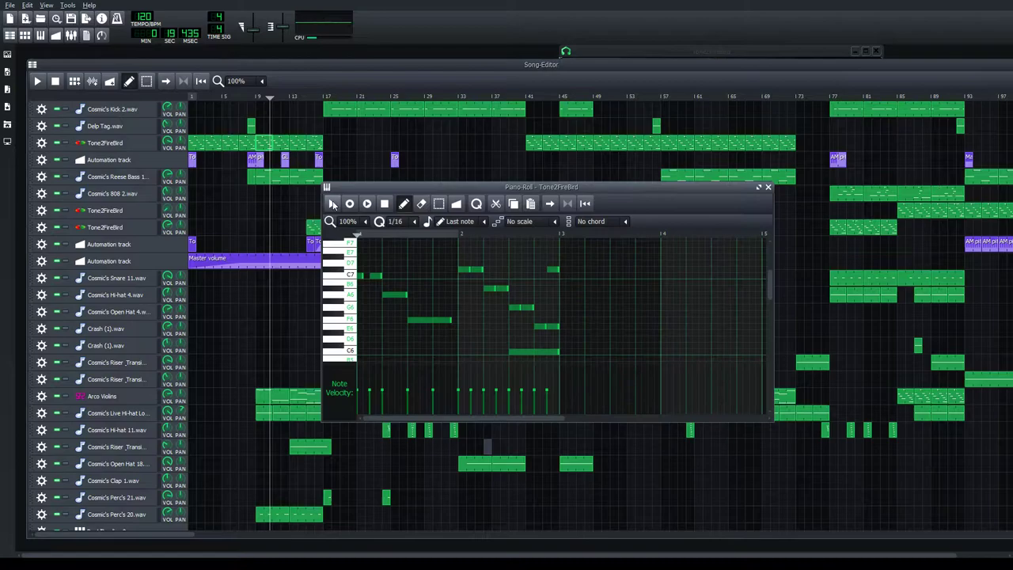
{"action": "key", "text": "space"}
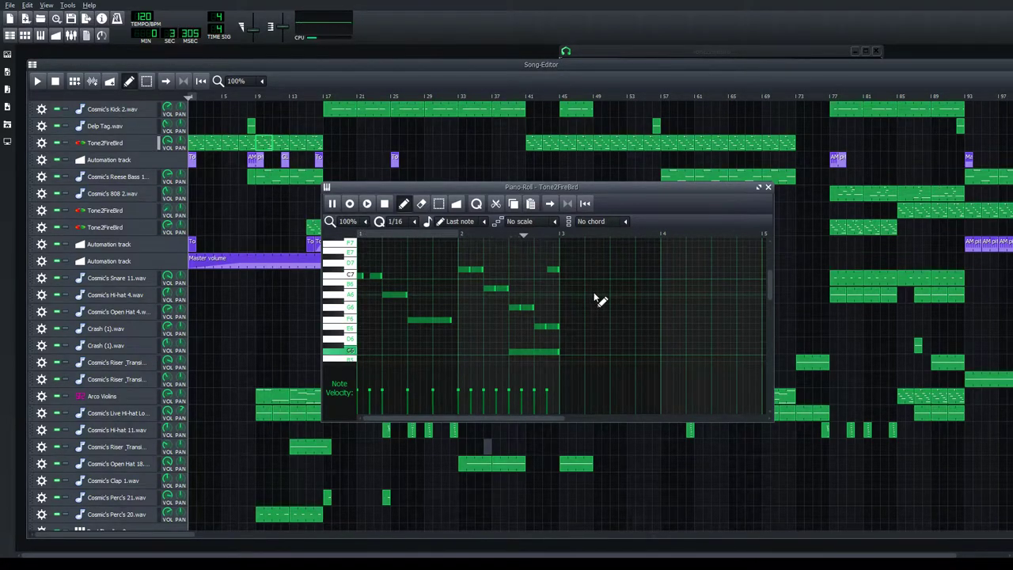
{"action": "left_click", "coordinate": [767, 187]}
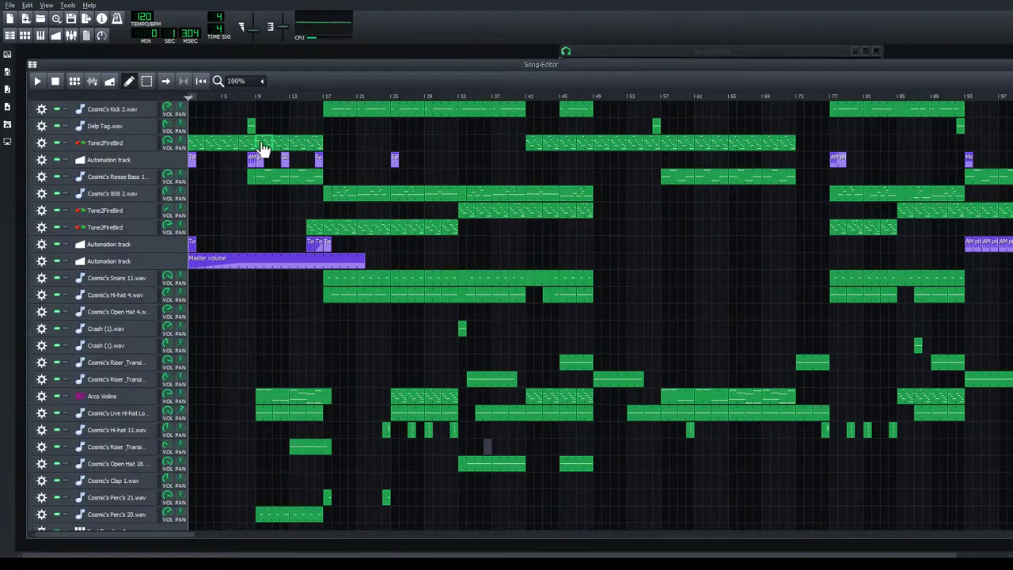
{"action": "double_click", "coordinate": [249, 143]}
{"action": "left_click", "coordinate": [768, 187]}
{"action": "double_click", "coordinate": [261, 144]}
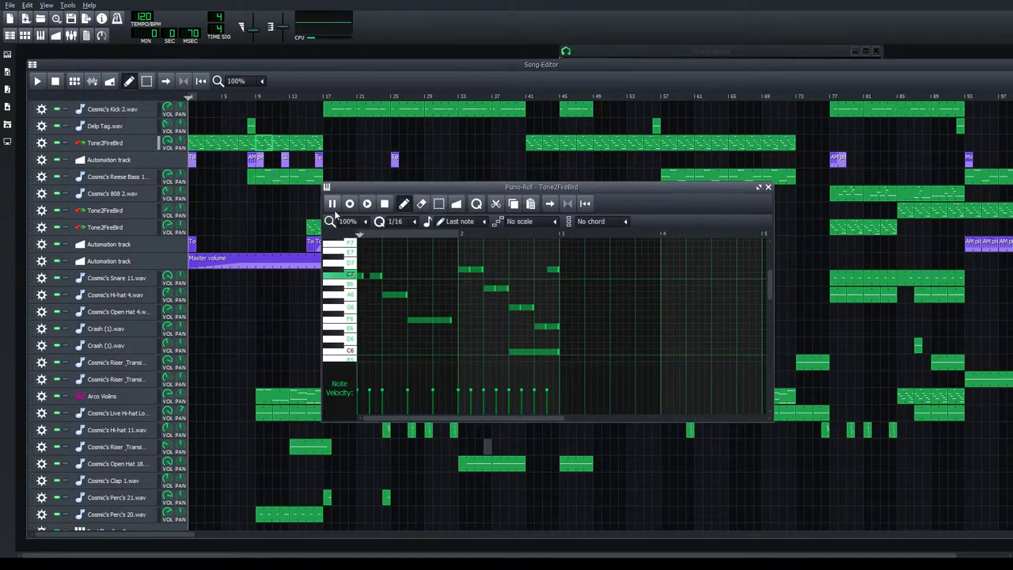
{"action": "left_click", "coordinate": [768, 187]}
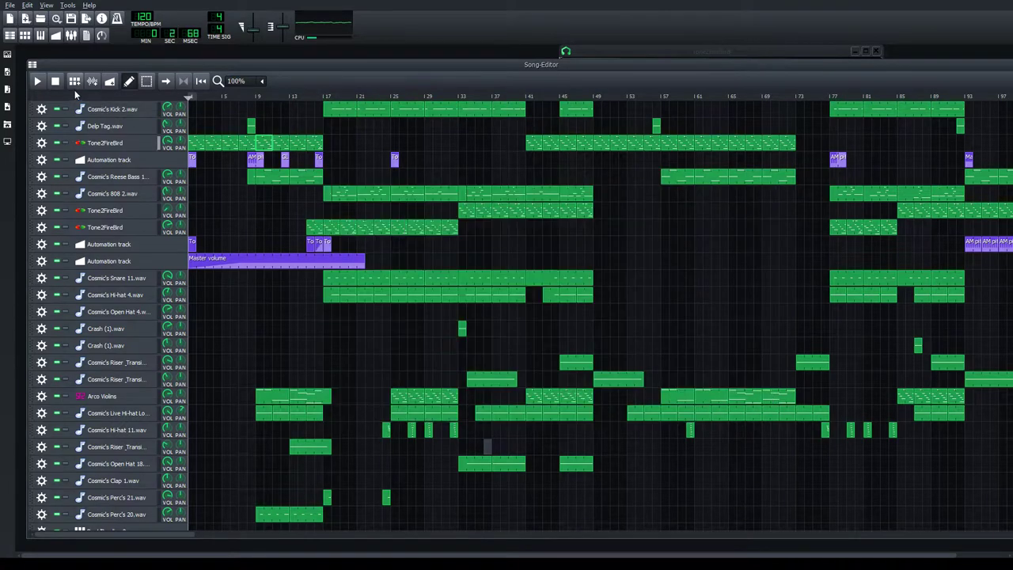
{"action": "left_click", "coordinate": [55, 84]}
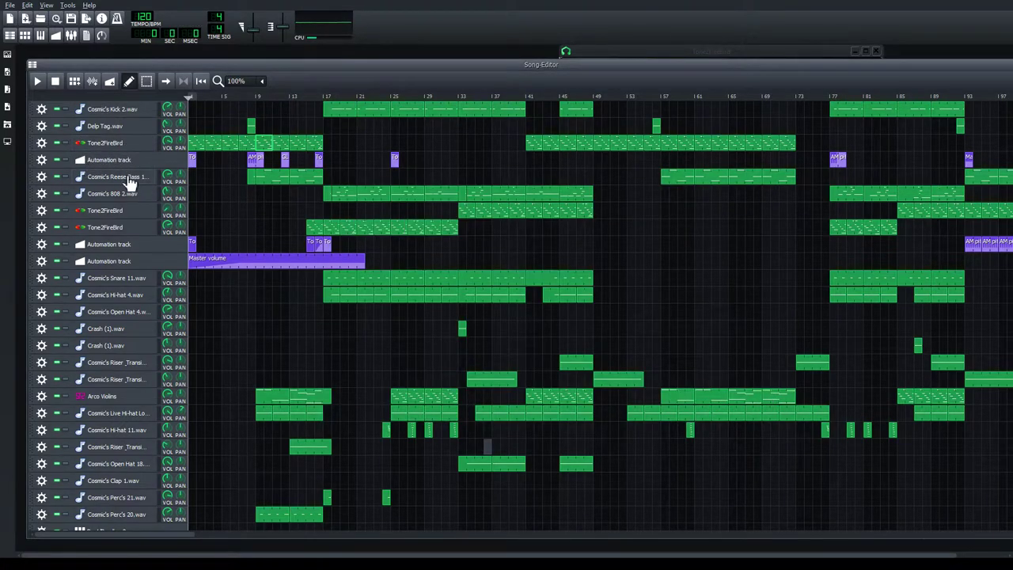
{"action": "double_click", "coordinate": [119, 212]}
{"action": "key", "text": "Return"}
{"action": "left_click", "coordinate": [127, 144]}
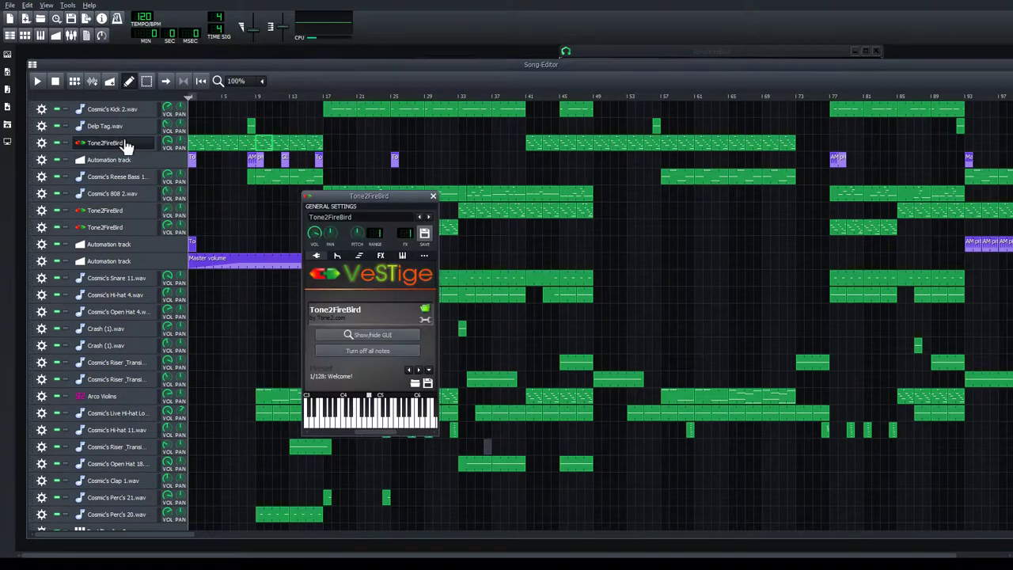
{"action": "left_click", "coordinate": [381, 256]}
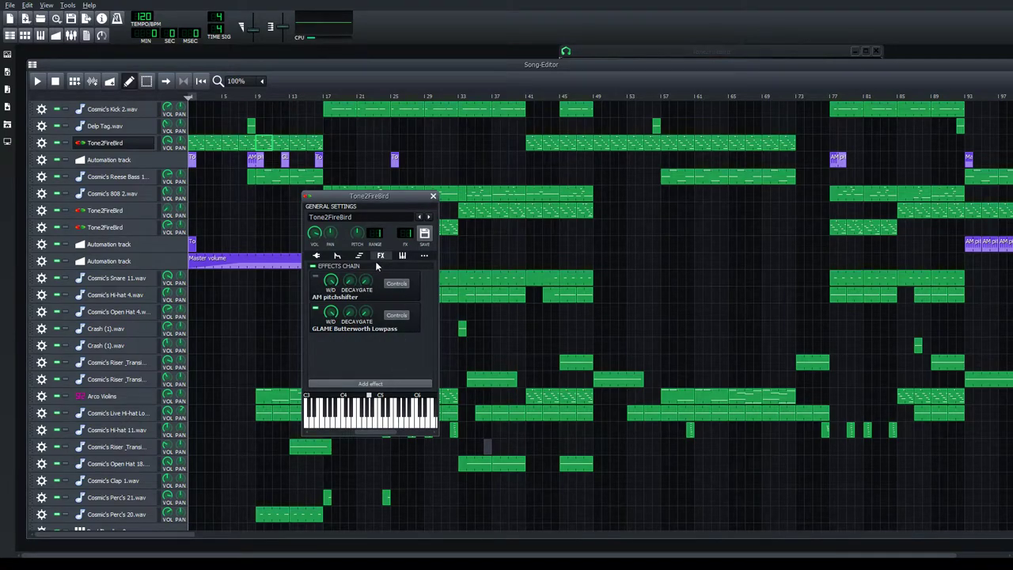
{"action": "left_click", "coordinate": [316, 256]}
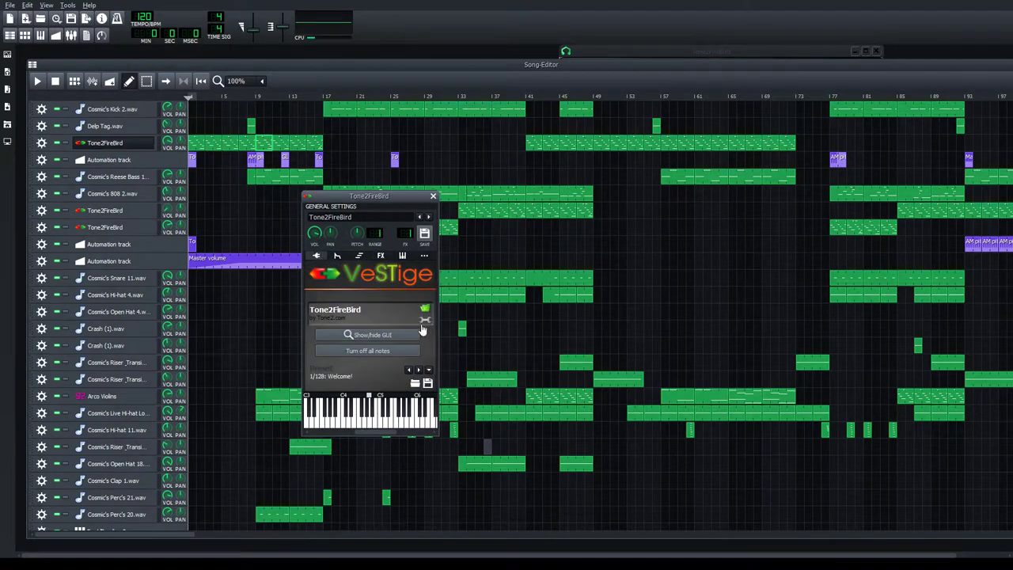
{"action": "left_click", "coordinate": [381, 336]}
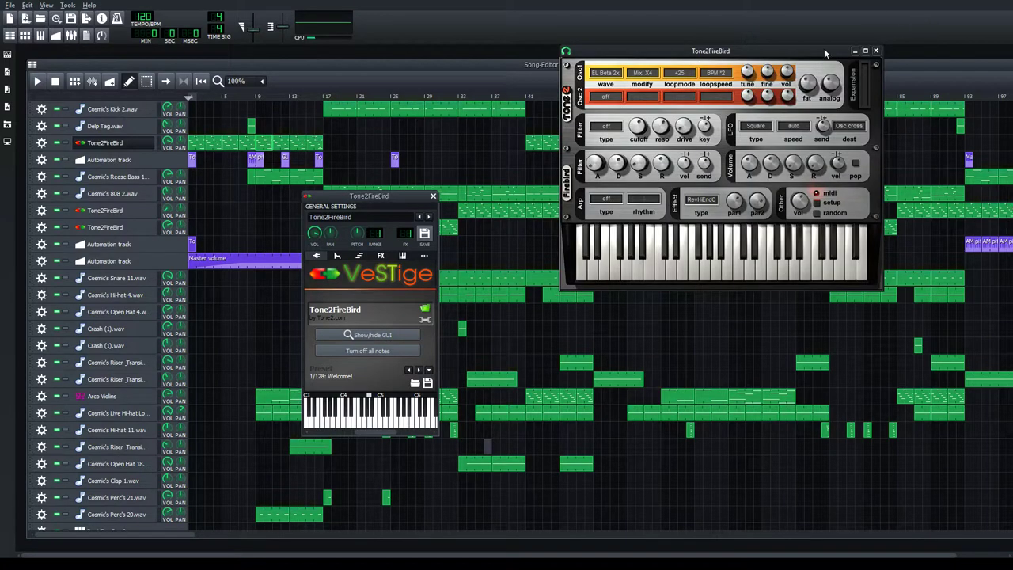
{"action": "left_click_drag", "start_coordinate": [824, 48], "coordinate": [496, 162]}
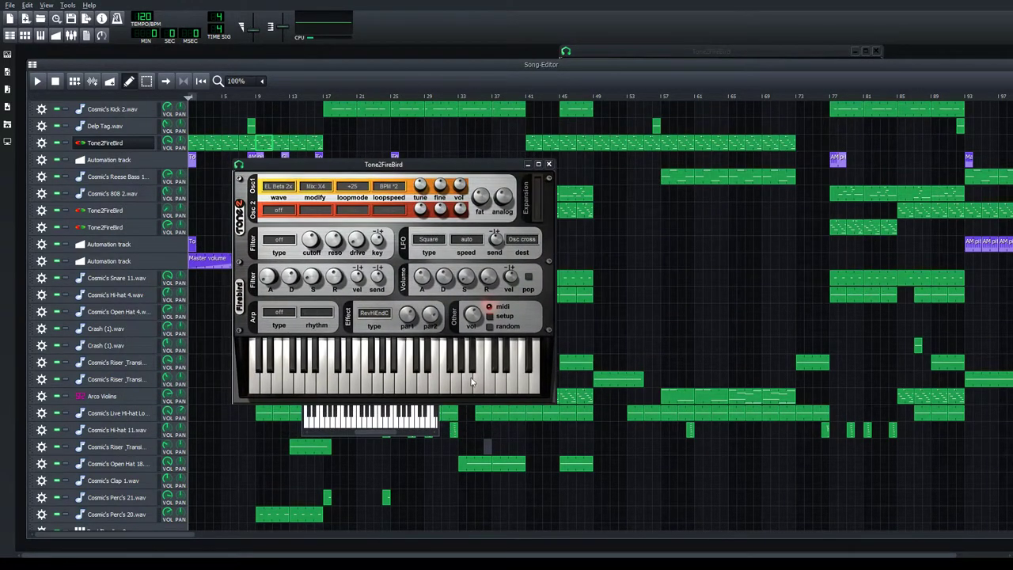
{"action": "left_click", "coordinate": [550, 165]}
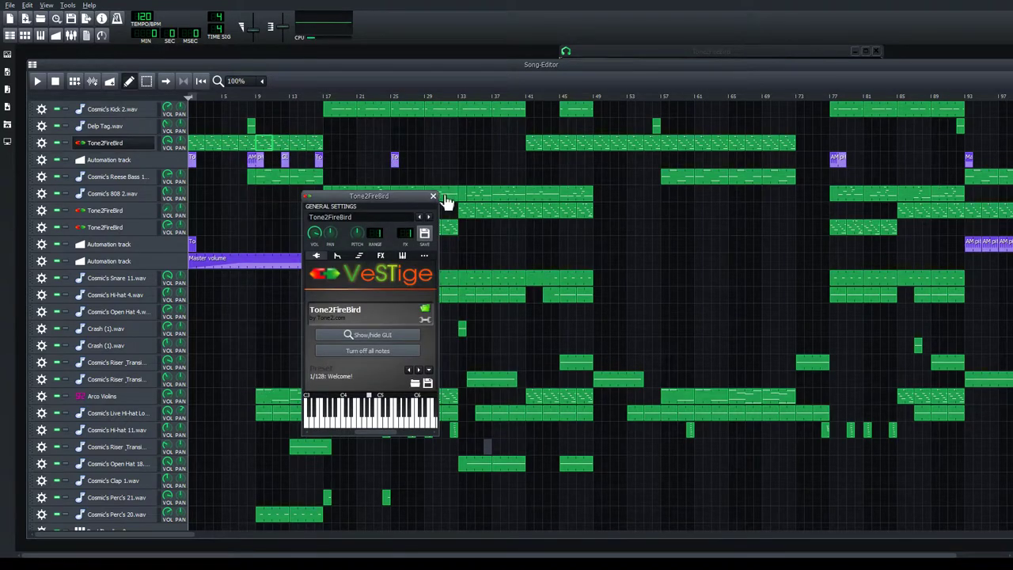
{"action": "left_click", "coordinate": [433, 197]}
{"action": "left_click", "coordinate": [147, 228]}
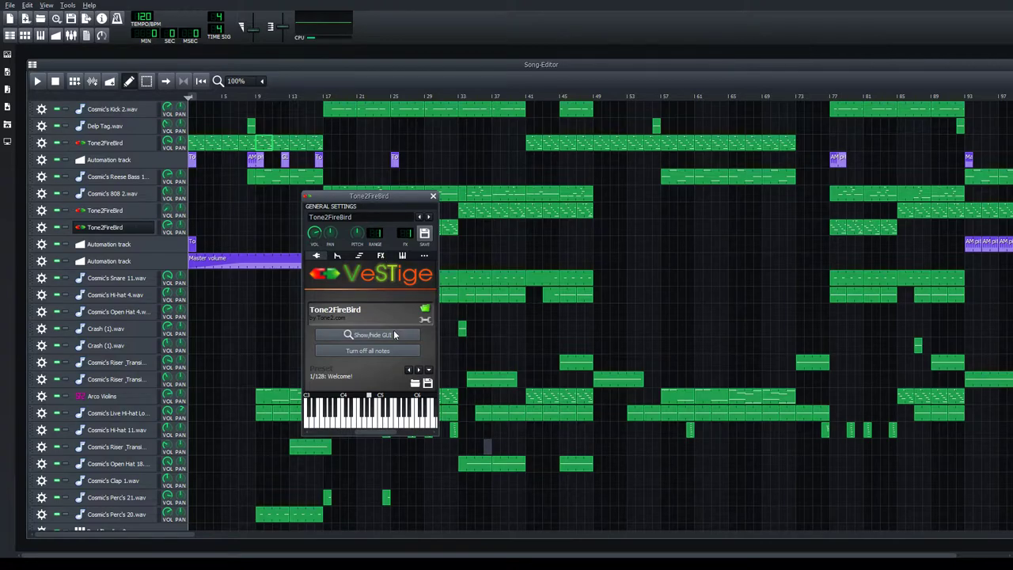
{"action": "left_click", "coordinate": [411, 340]}
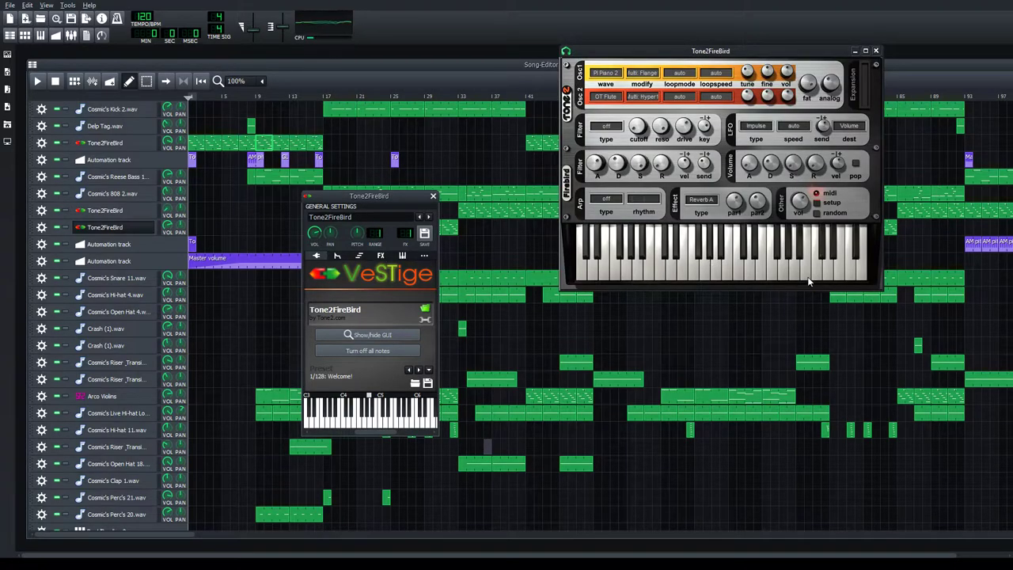
{"action": "left_click", "coordinate": [876, 51]}
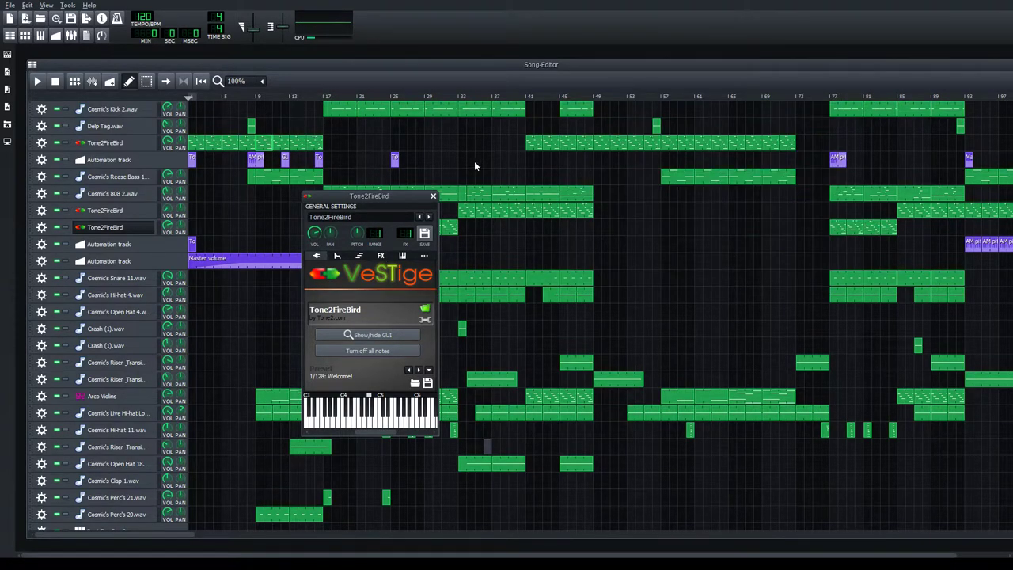
{"action": "left_click", "coordinate": [433, 195]}
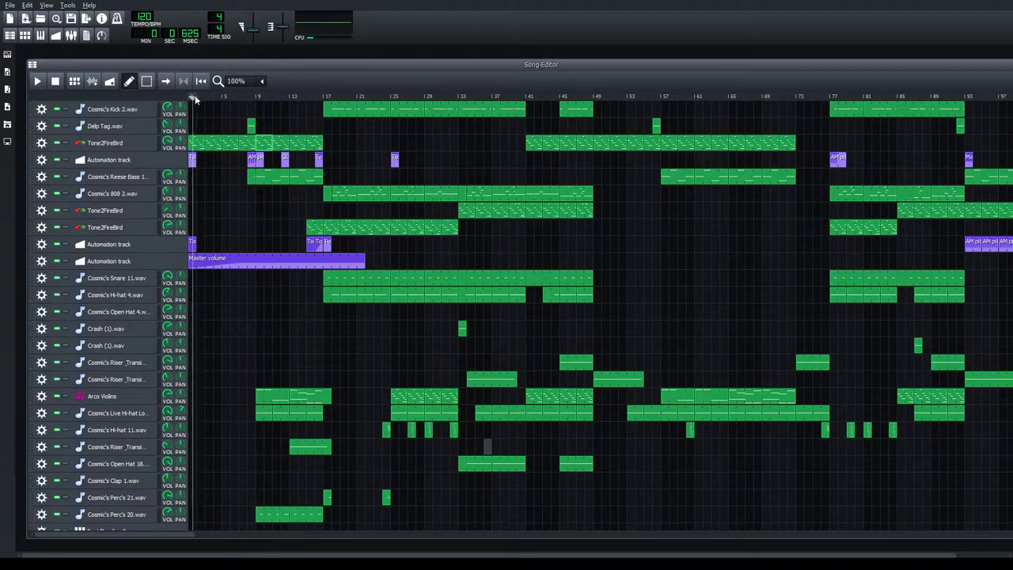
Inspect the notes of three Tone2FireBird melody clips in the piano roll.
{"action": "double_click", "coordinate": [248, 147]}
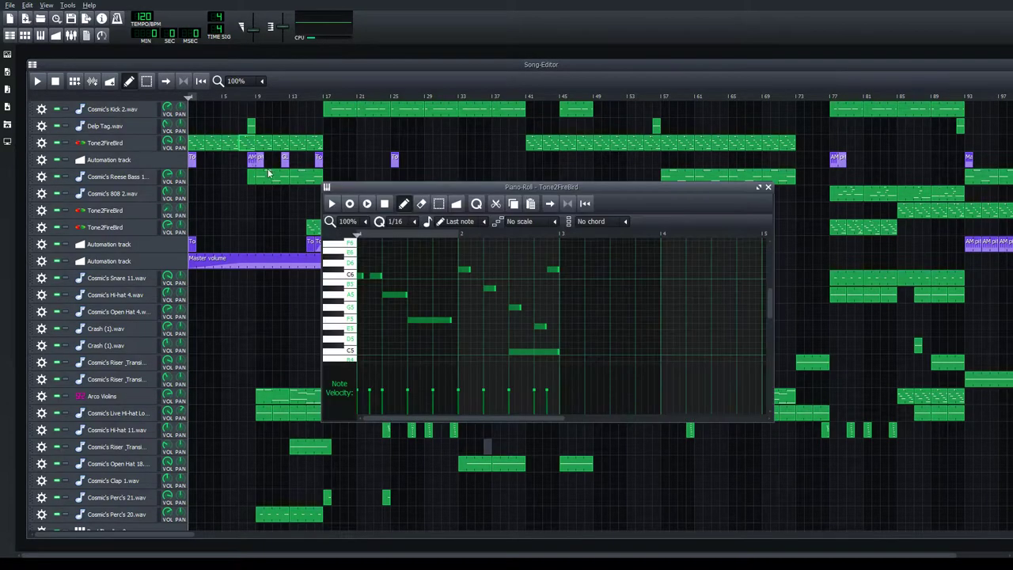
{"action": "scroll", "coordinate": [645, 264], "scroll_direction": "down", "scroll_amount": 4}
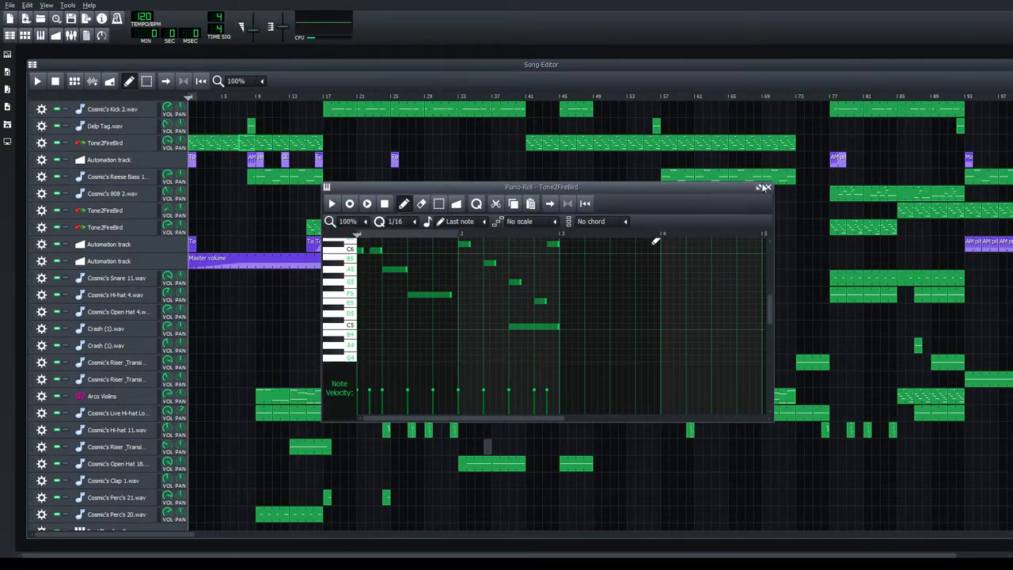
{"action": "left_click", "coordinate": [768, 187]}
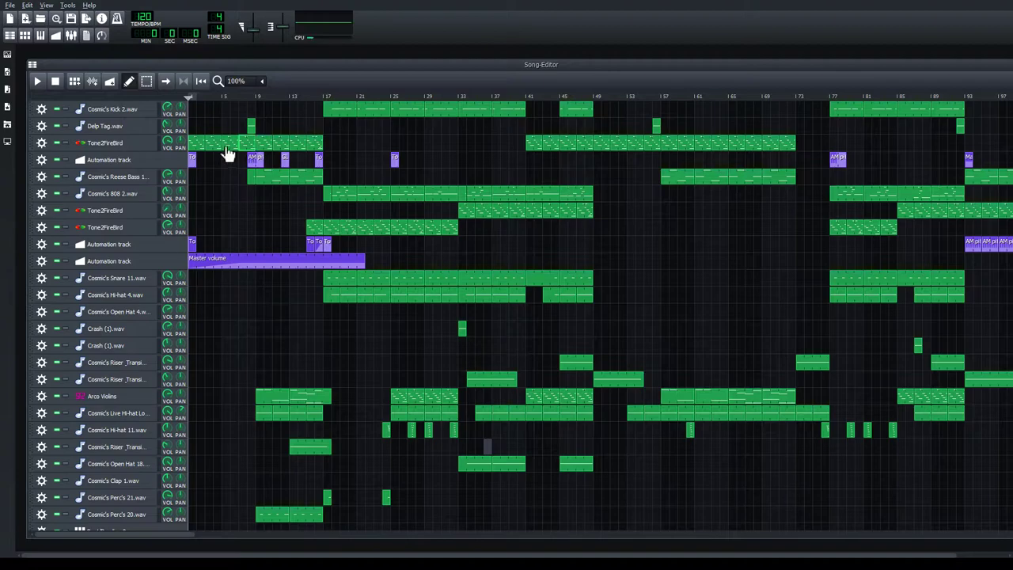
{"action": "double_click", "coordinate": [321, 149]}
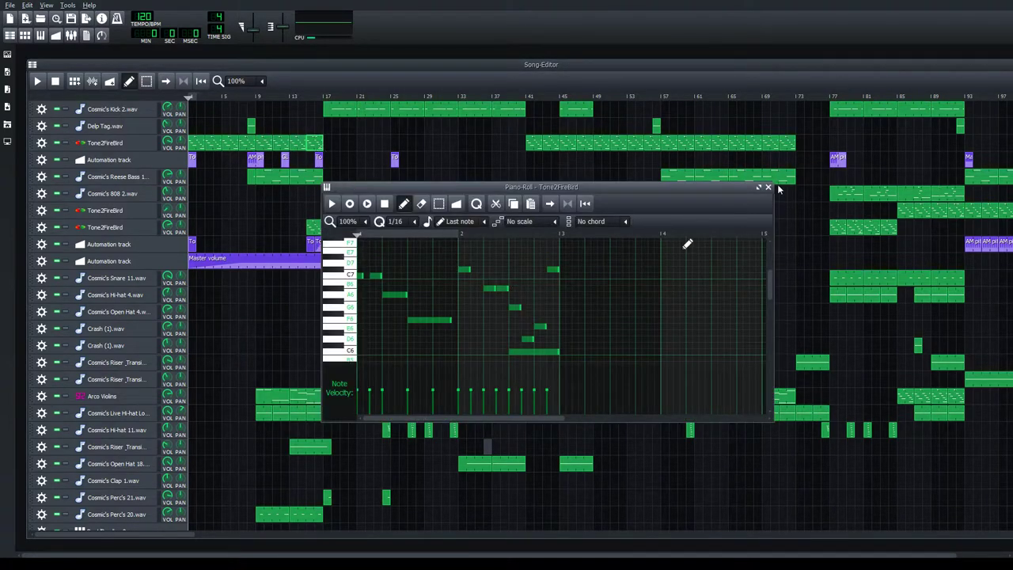
{"action": "left_click", "coordinate": [768, 188]}
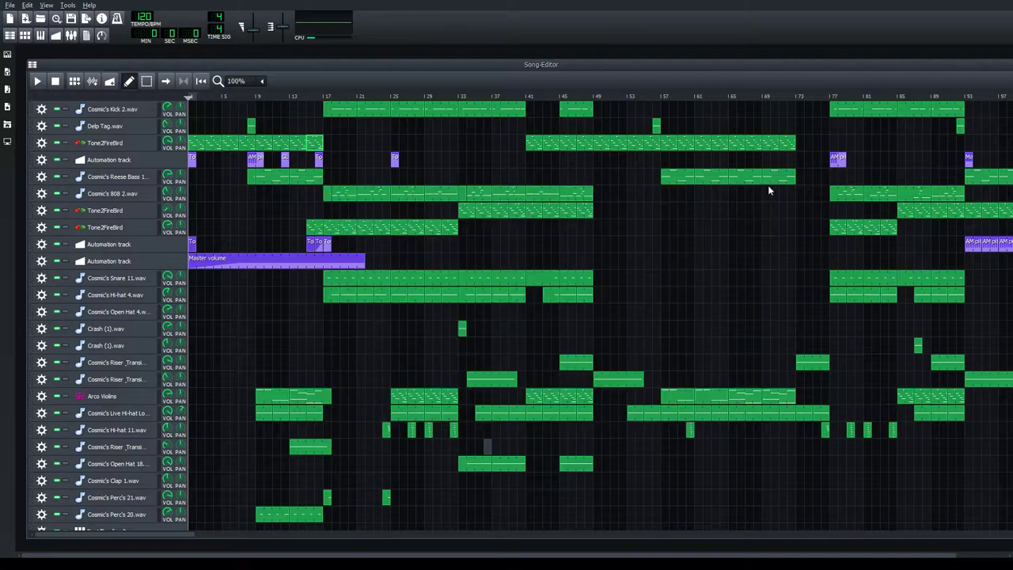
{"action": "double_click", "coordinate": [261, 143]}
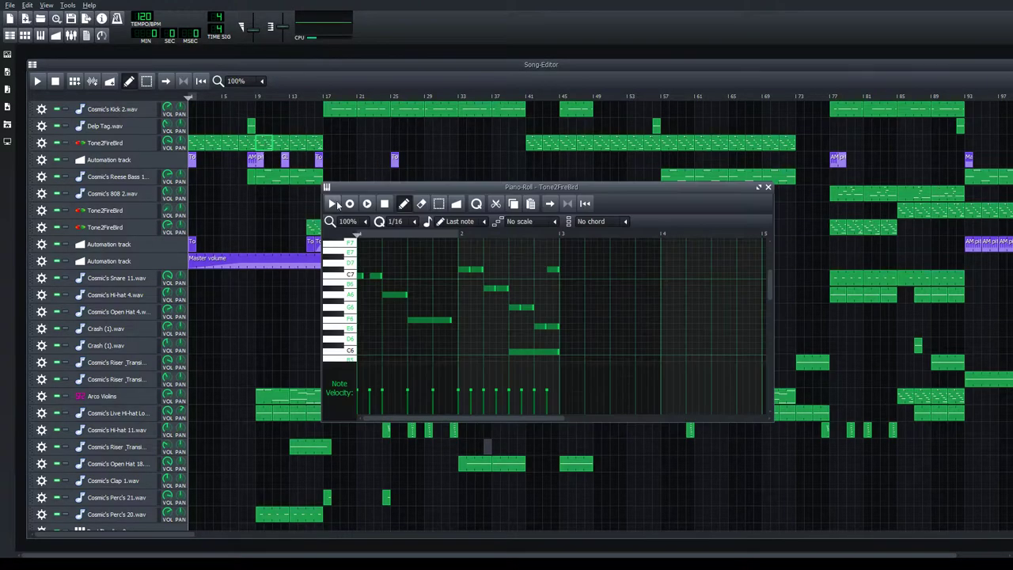
{"action": "left_click", "coordinate": [766, 188]}
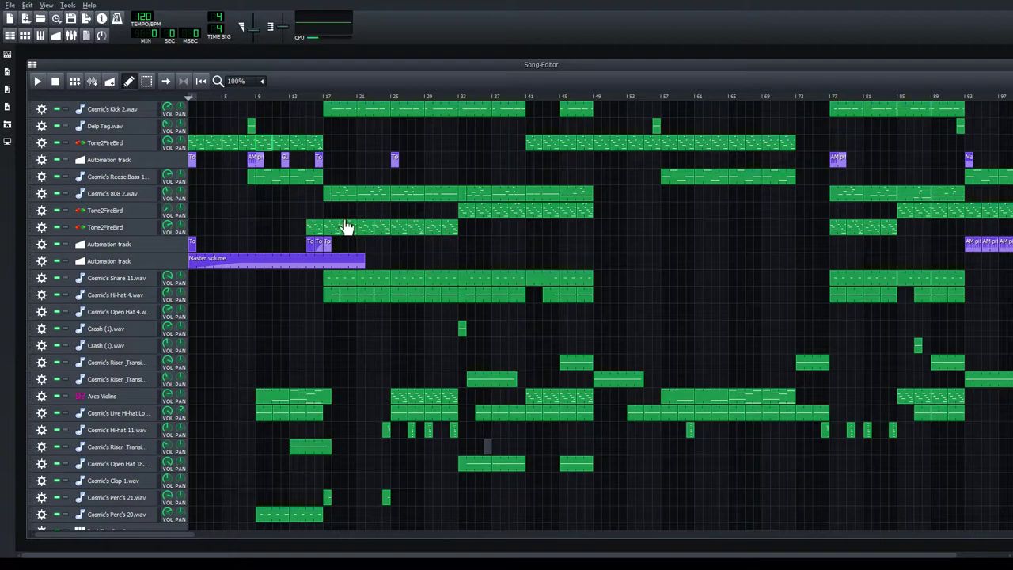
Inspect two more Tone2FireBird clips, then set the song position to bar 17.
{"action": "double_click", "coordinate": [362, 230]}
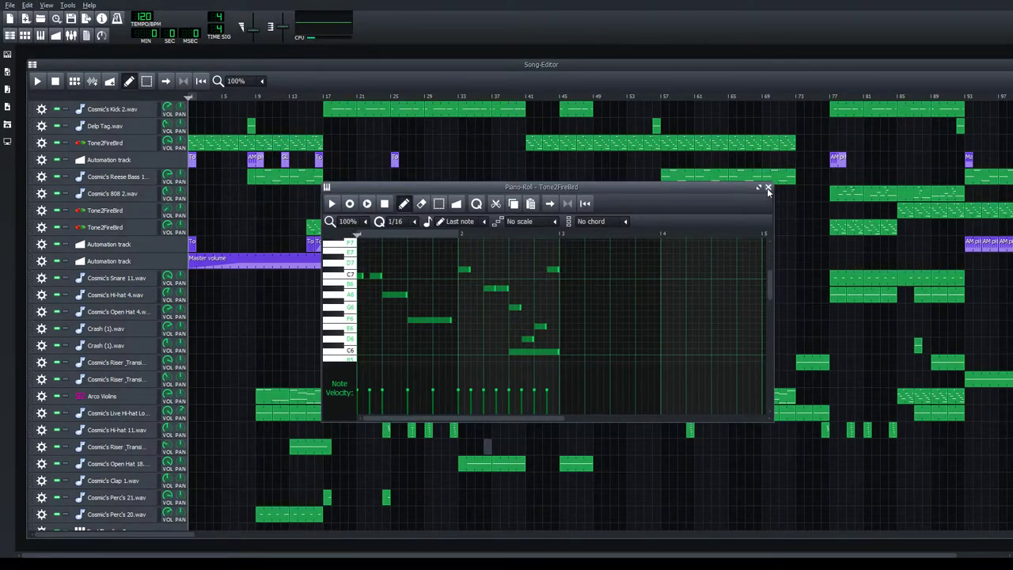
{"action": "left_click", "coordinate": [767, 187]}
{"action": "double_click", "coordinate": [387, 231]}
{"action": "left_click", "coordinate": [767, 188]}
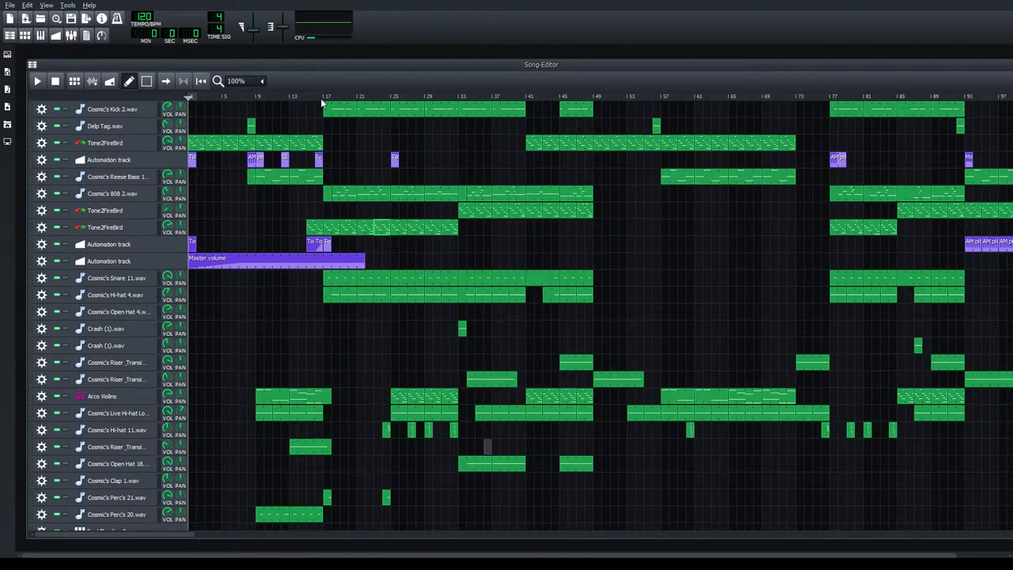
{"action": "left_click", "coordinate": [322, 98]}
{"action": "left_click_drag", "start_coordinate": [325, 98], "coordinate": [322, 99]}
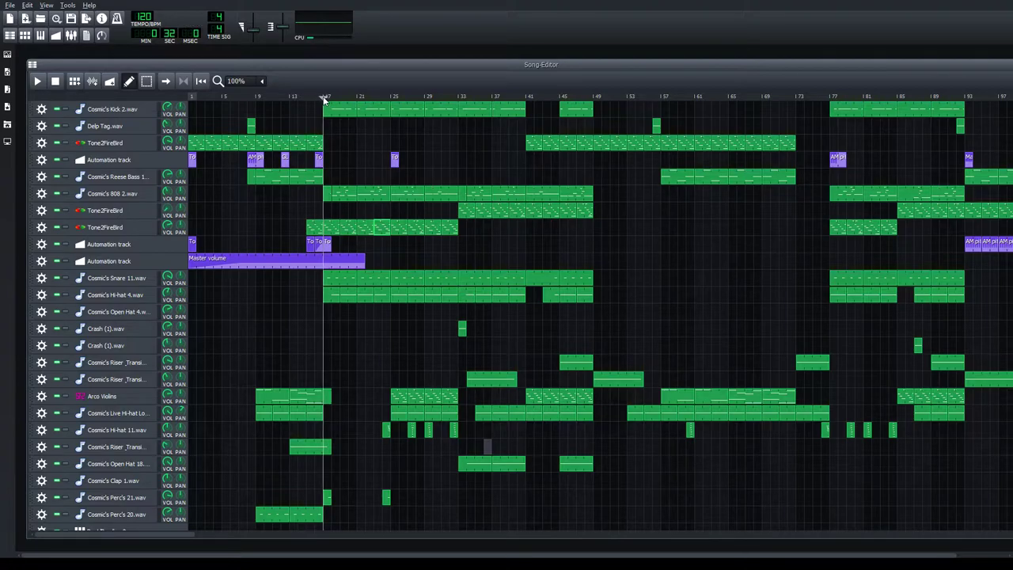
Play the beat from bar 17, then stop it and return to 0:00.
{"action": "left_click", "coordinate": [34, 82]}
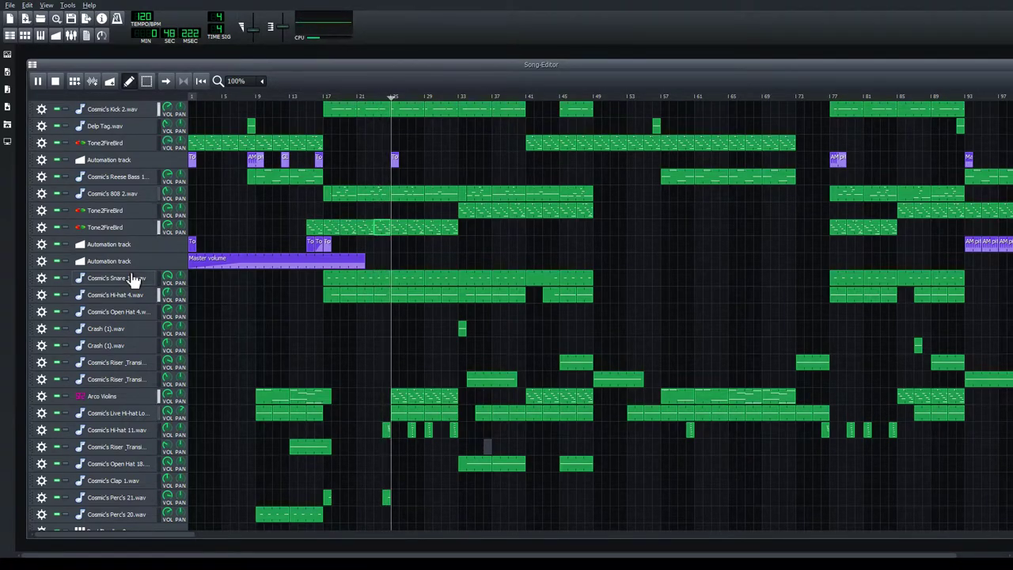
{"action": "left_click", "coordinate": [55, 82]}
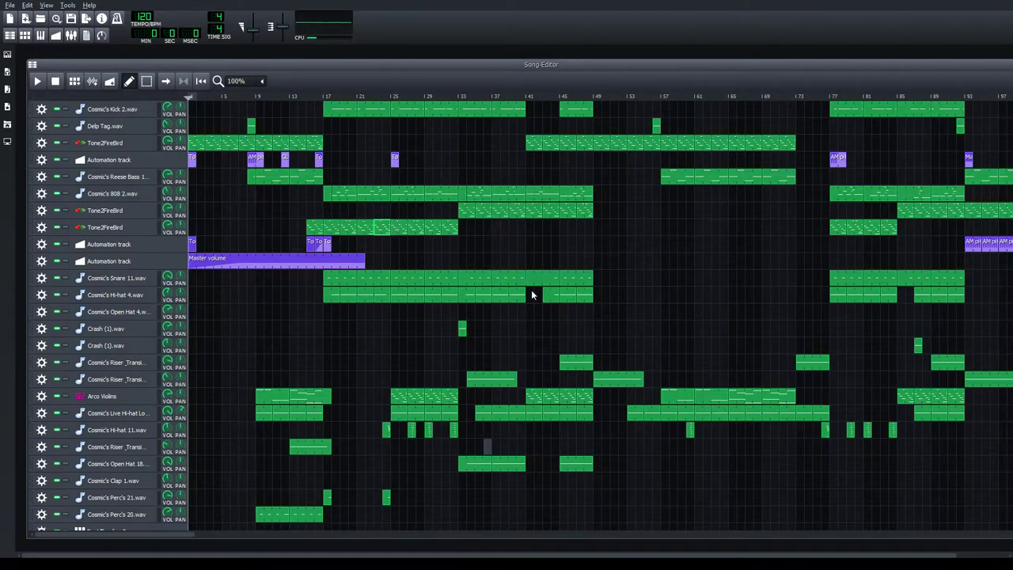
{"action": "scroll", "coordinate": [110, 326], "scroll_direction": "down", "scroll_amount": 1}
{"action": "scroll", "coordinate": [119, 325], "scroll_direction": "up", "scroll_amount": 1}
Browse the home folder to Music > Cosmic's Drum Kit Vol. 1.
{"action": "left_click", "coordinate": [8, 127]}
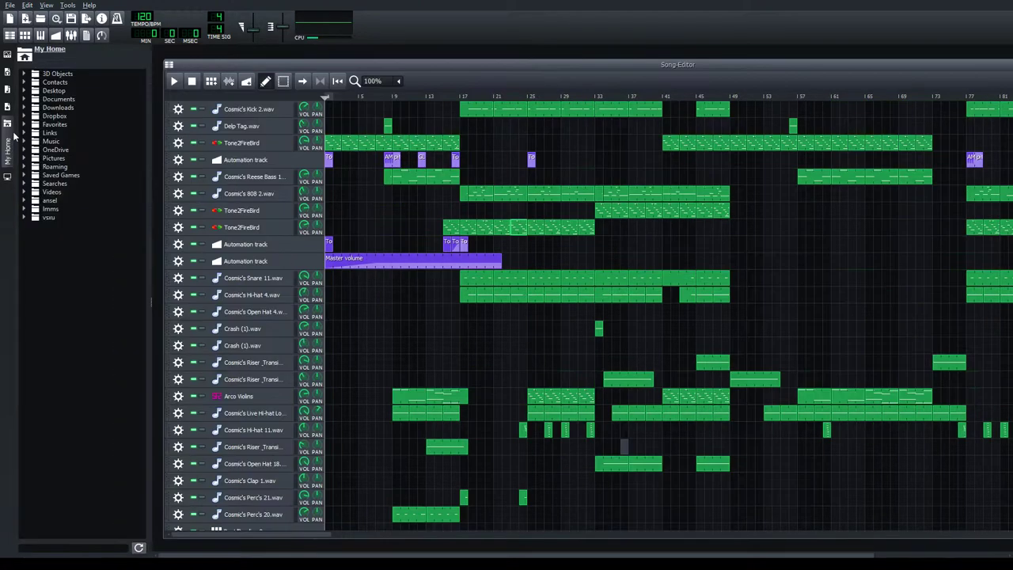
{"action": "left_click", "coordinate": [24, 141]}
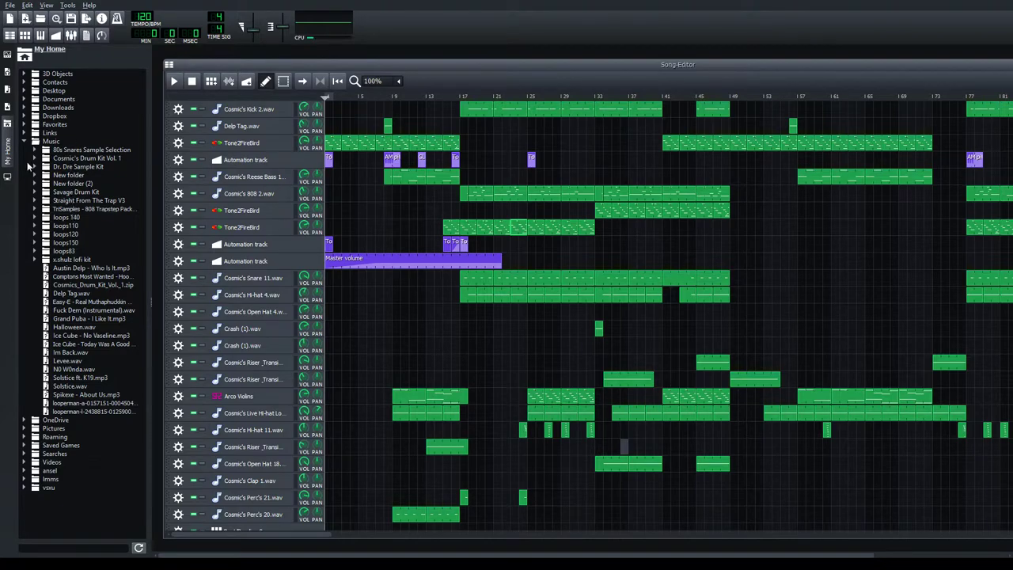
{"action": "left_click", "coordinate": [35, 158]}
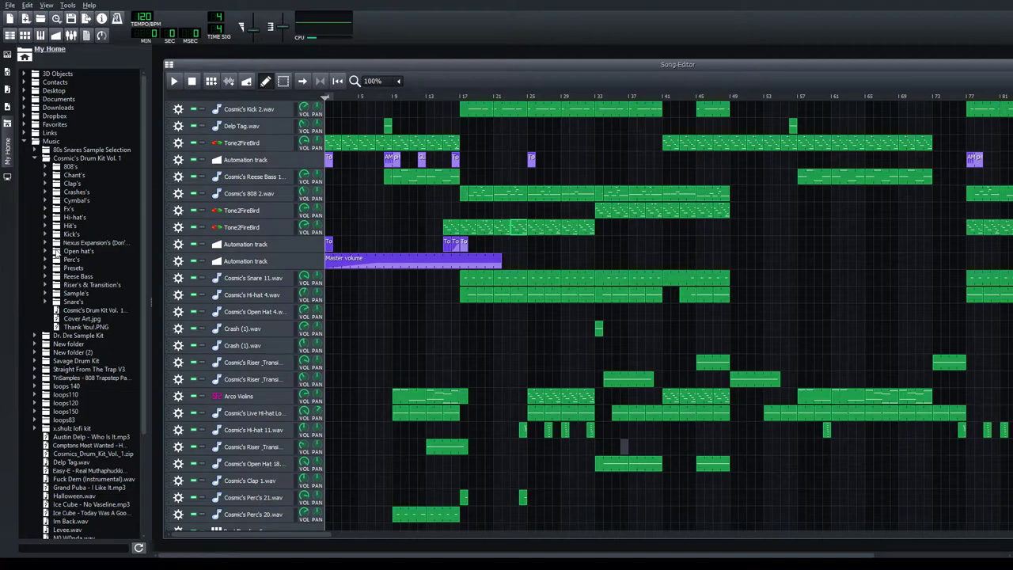
{"action": "left_click", "coordinate": [35, 159]}
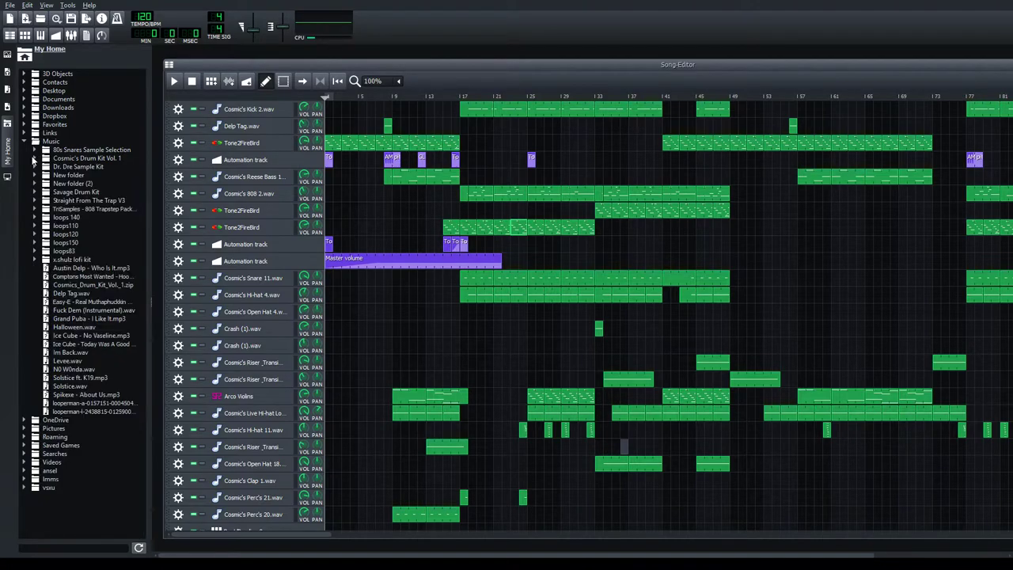
{"action": "left_click", "coordinate": [34, 159]}
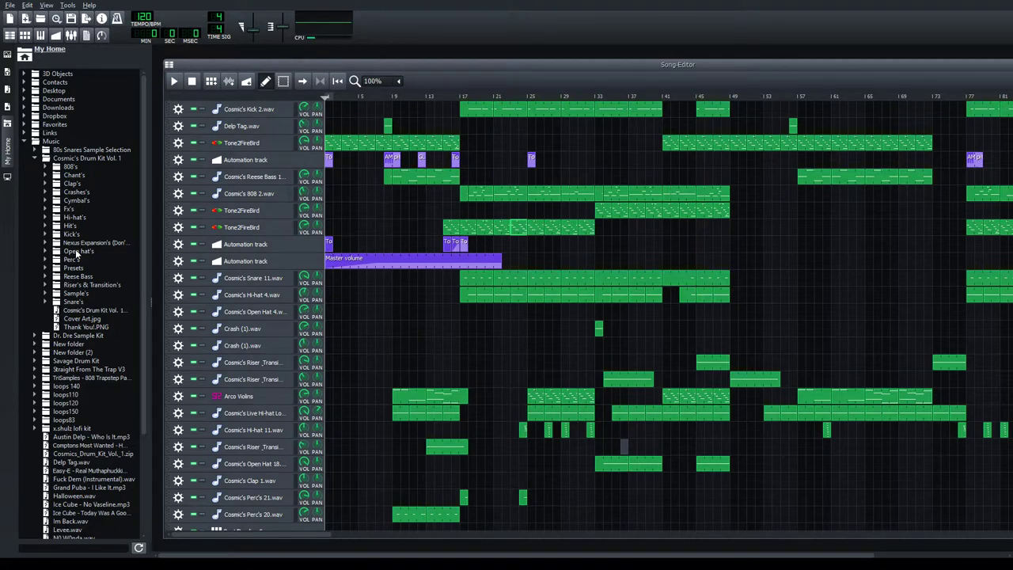
Preview Cosmic's Kick 6.wav, then two samples in the Reese Bass folder.
{"action": "left_click", "coordinate": [45, 235]}
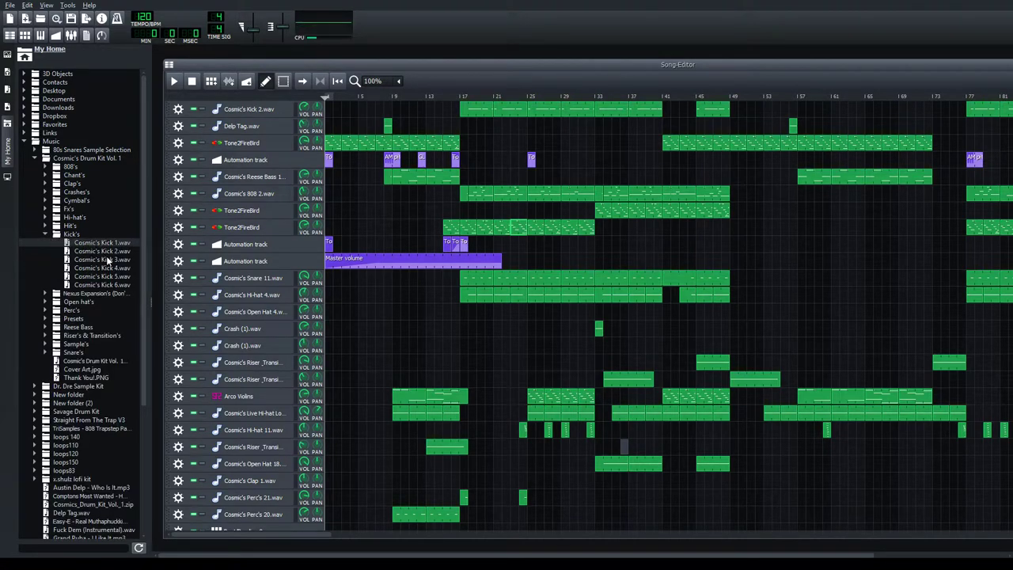
{"action": "left_click", "coordinate": [110, 284]}
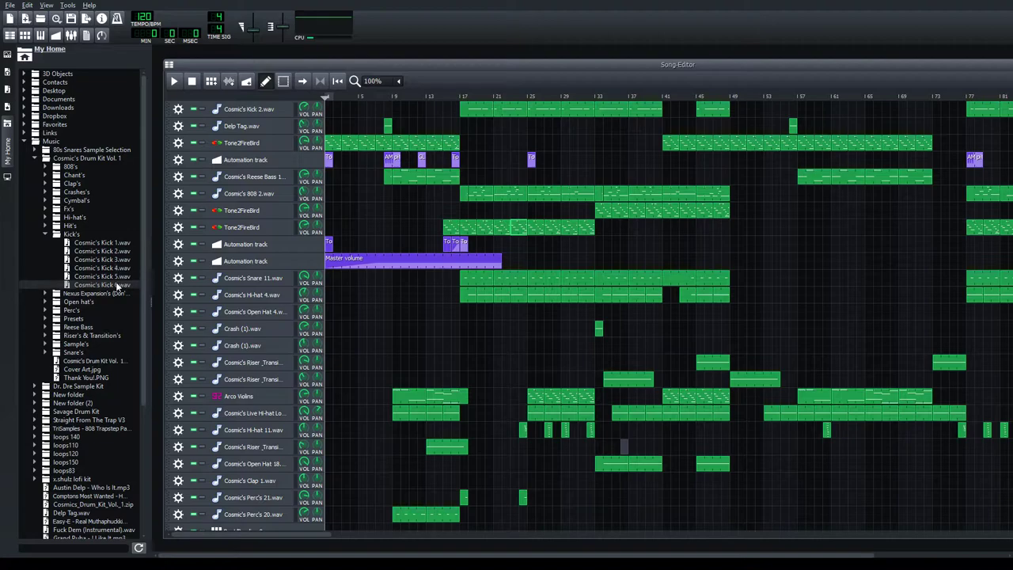
{"action": "left_click", "coordinate": [46, 235]}
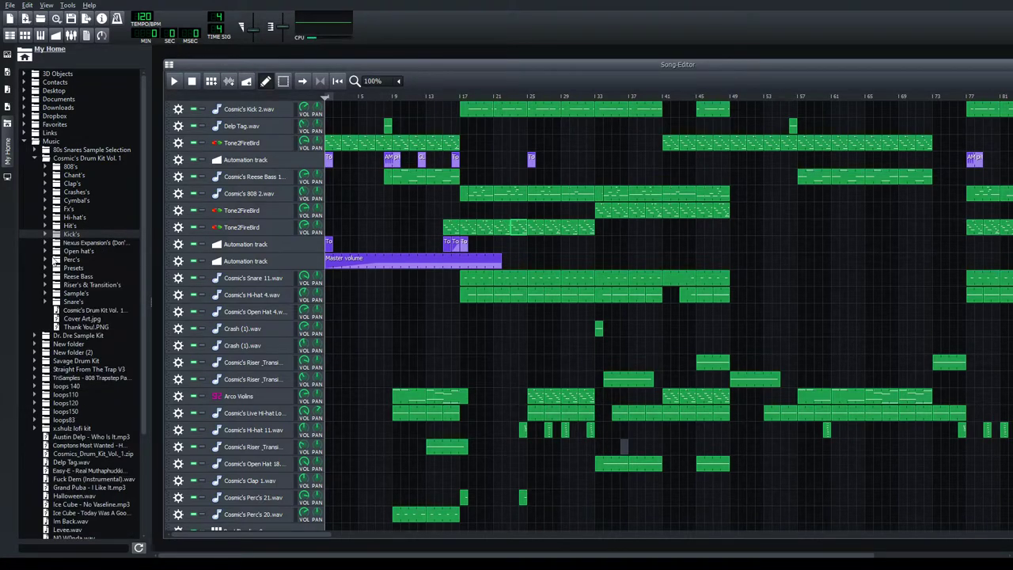
{"action": "left_click", "coordinate": [46, 277]}
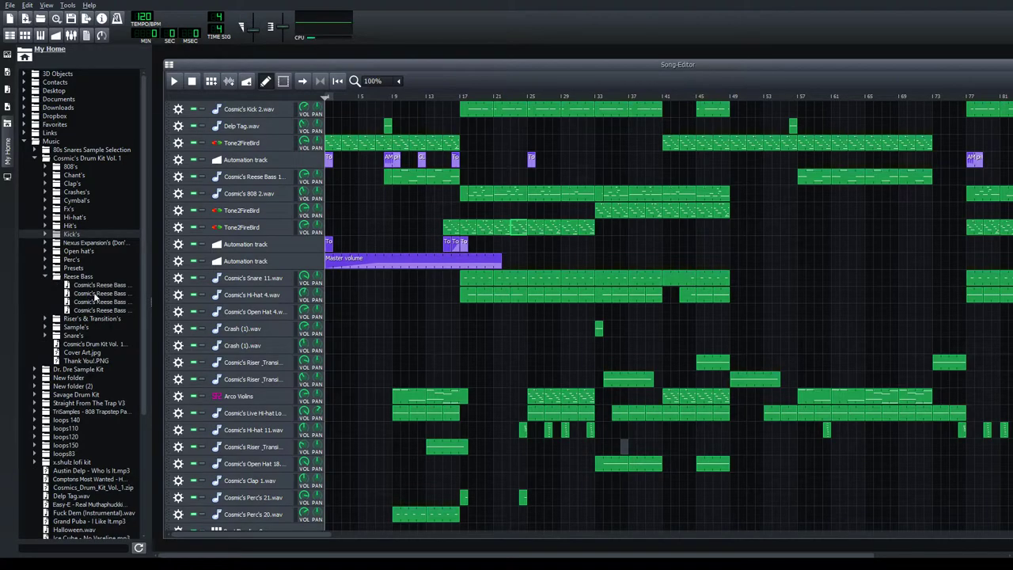
{"action": "left_click", "coordinate": [95, 295]}
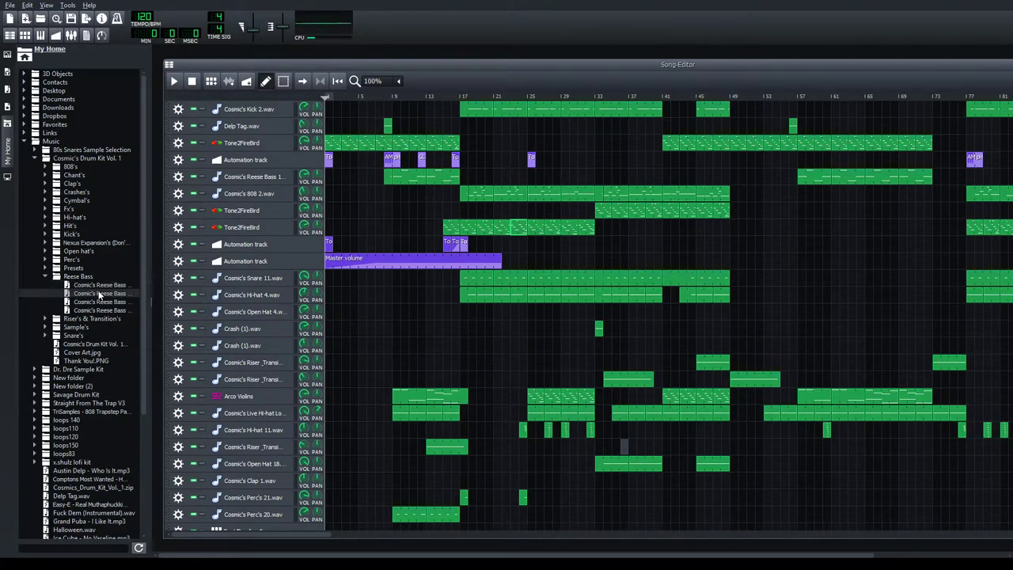
{"action": "left_click", "coordinate": [117, 301]}
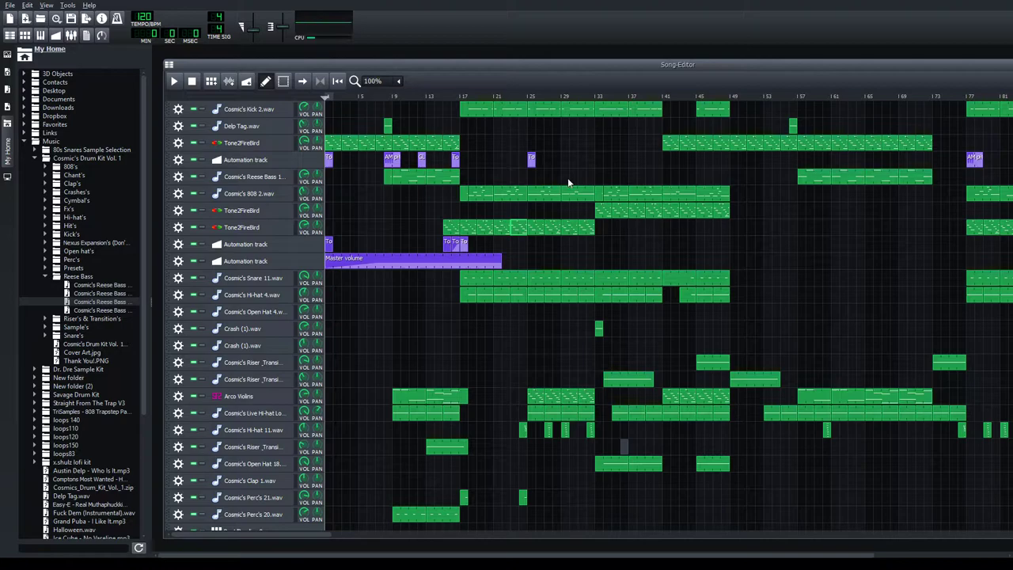
Play the Reese Bass clip's sliding notes in the piano roll, then close it.
{"action": "double_click", "coordinate": [413, 173]}
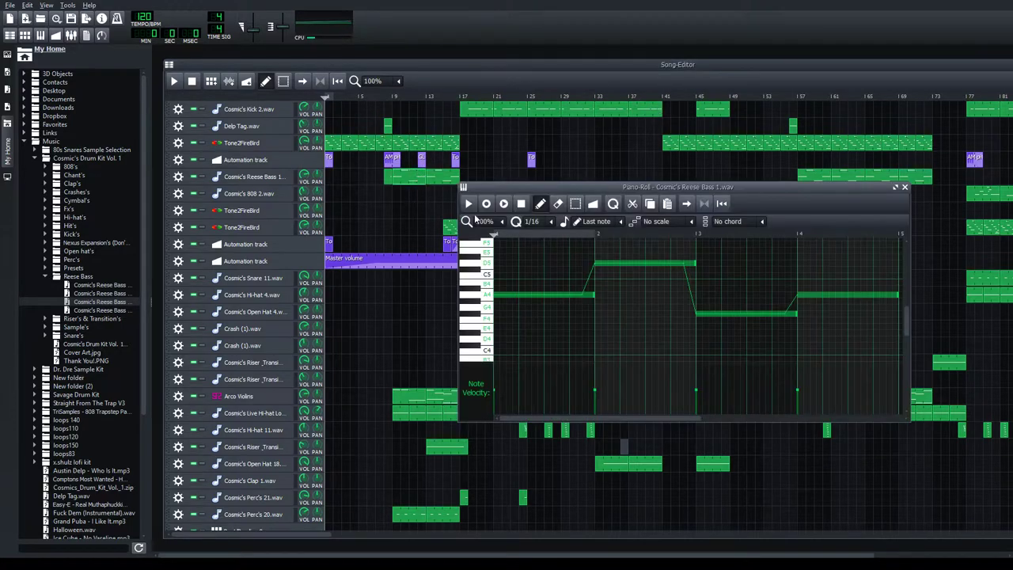
{"action": "key", "text": "F7"}
{"action": "double_click", "coordinate": [400, 176]}
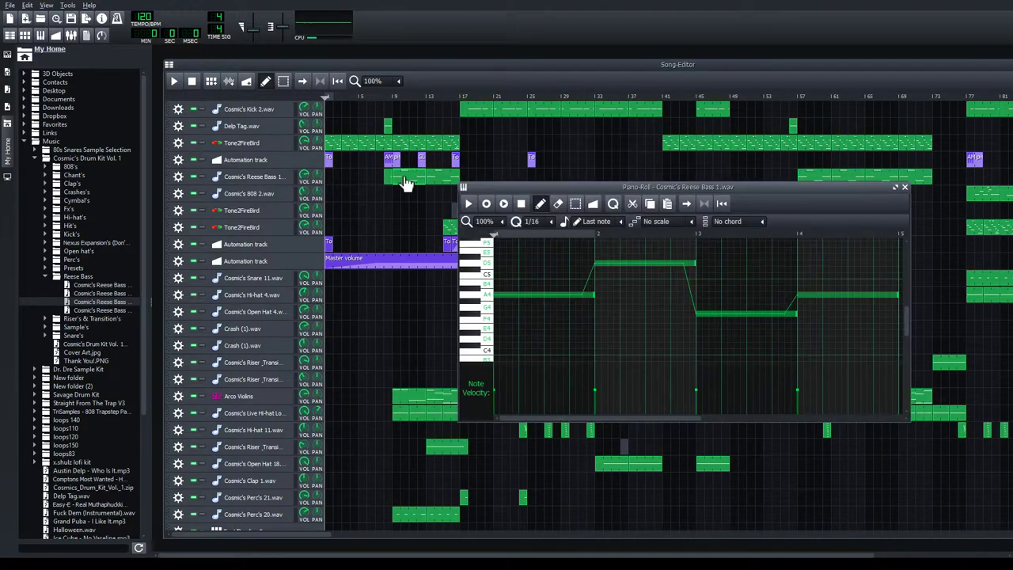
{"action": "left_click", "coordinate": [468, 203]}
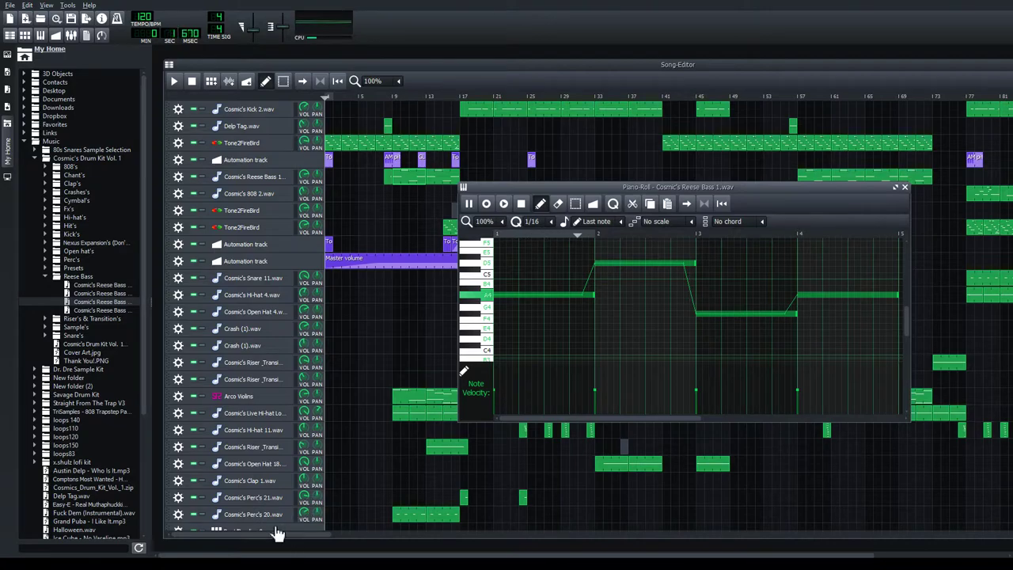
{"action": "left_click_drag", "start_coordinate": [277, 534], "coordinate": [294, 534]}
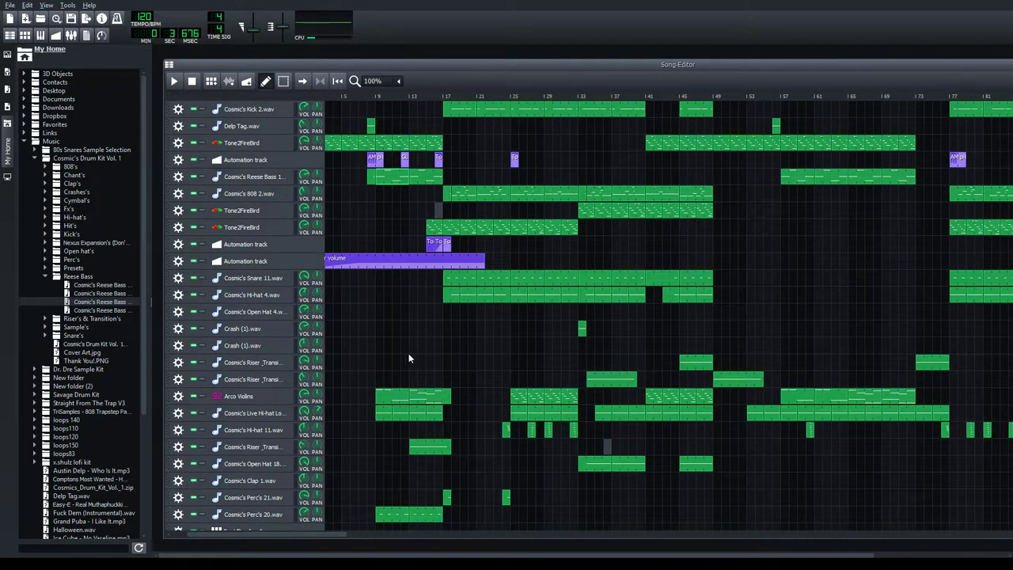
{"action": "double_click", "coordinate": [404, 177]}
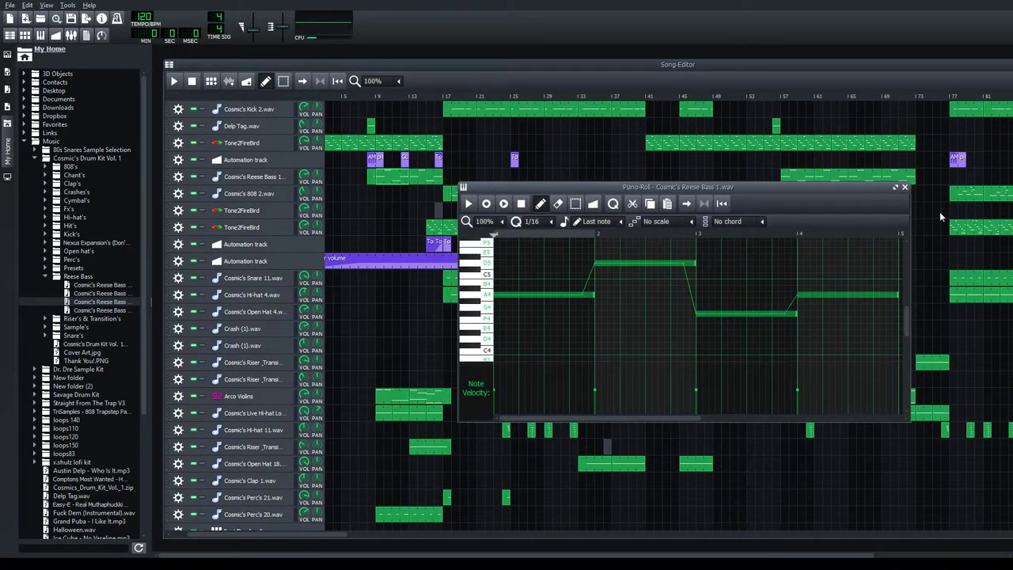
{"action": "left_click", "coordinate": [905, 187]}
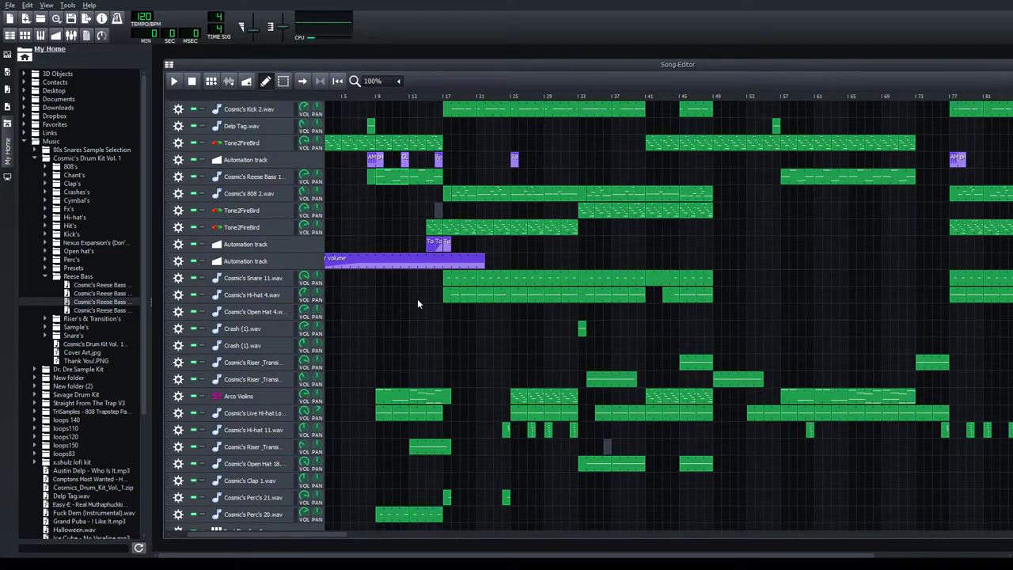
Play the Arco Violins clip's notes in the piano roll, then close it.
{"action": "double_click", "coordinate": [388, 398]}
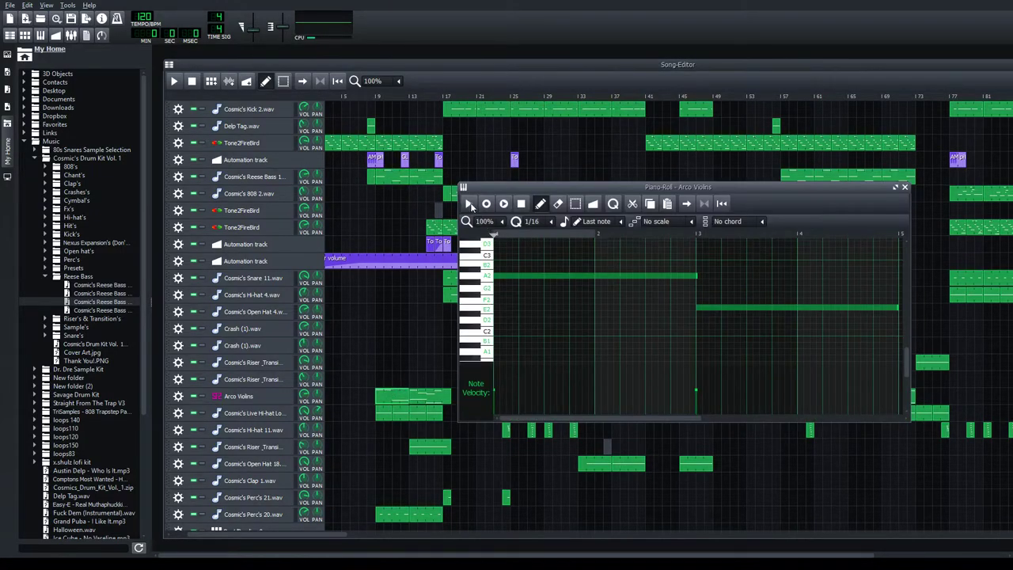
{"action": "key", "text": "space"}
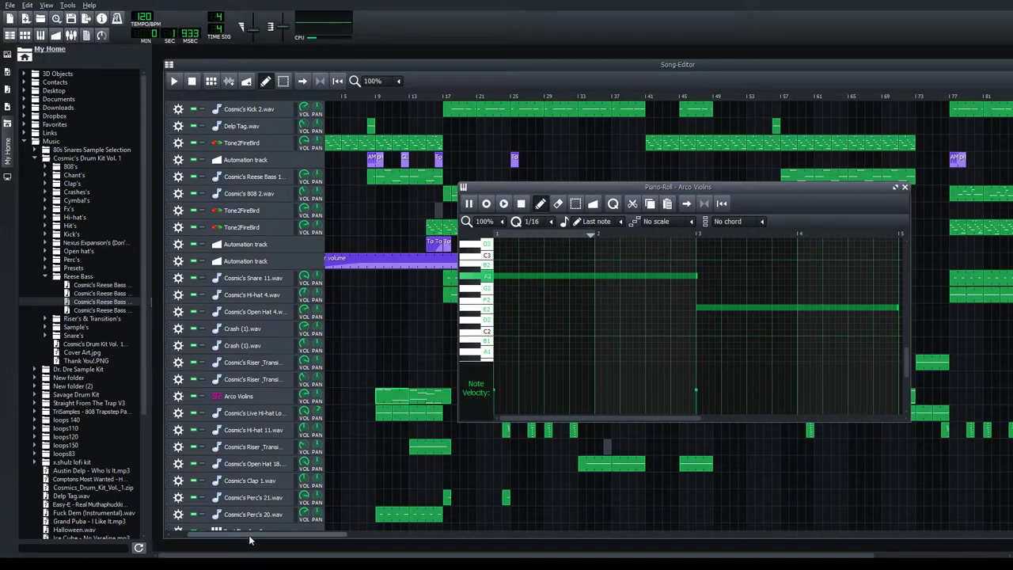
{"action": "left_click_drag", "start_coordinate": [250, 536], "coordinate": [256, 536]}
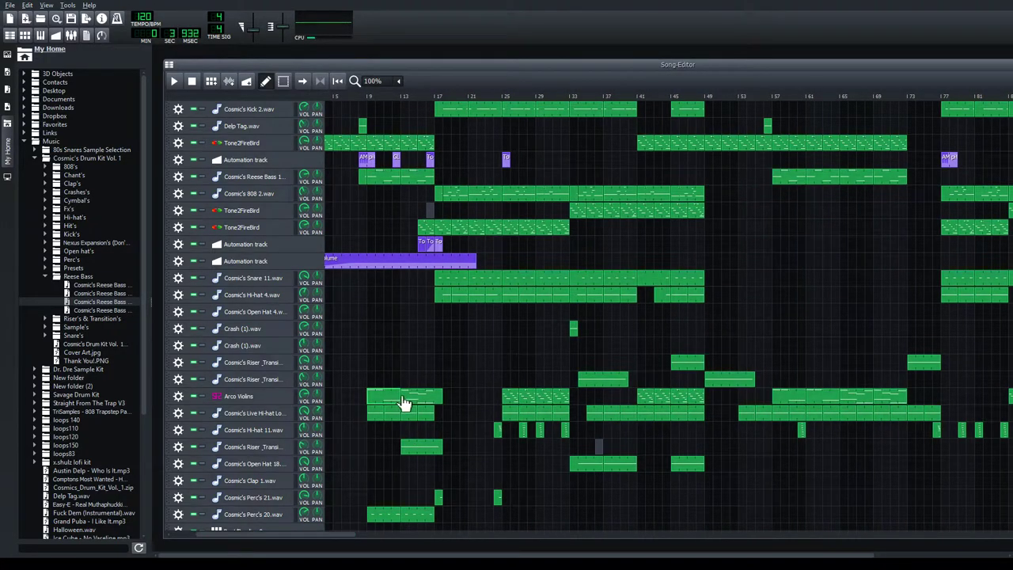
{"action": "double_click", "coordinate": [403, 402]}
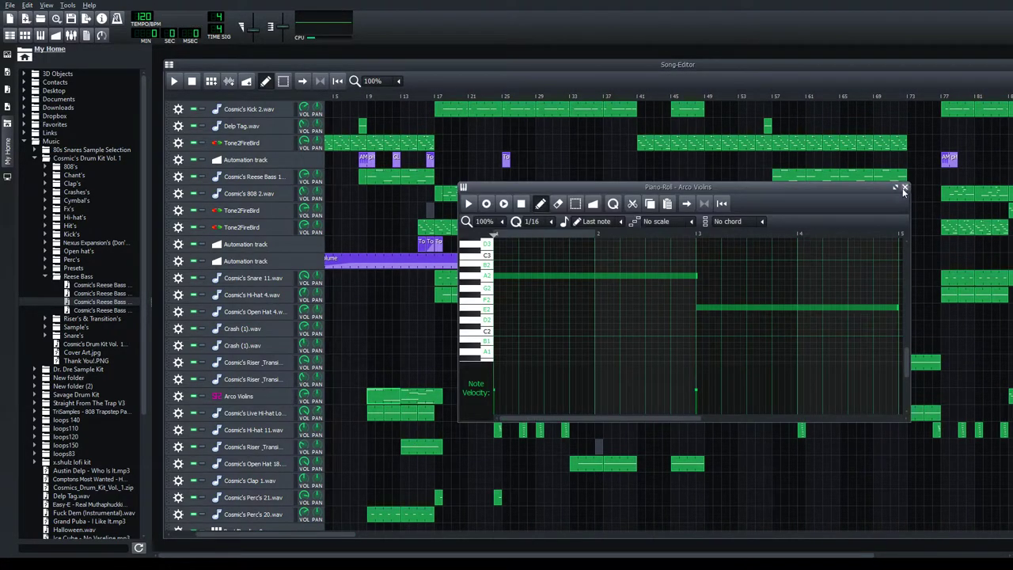
{"action": "double_click", "coordinate": [442, 401]}
{"action": "left_click", "coordinate": [470, 205]}
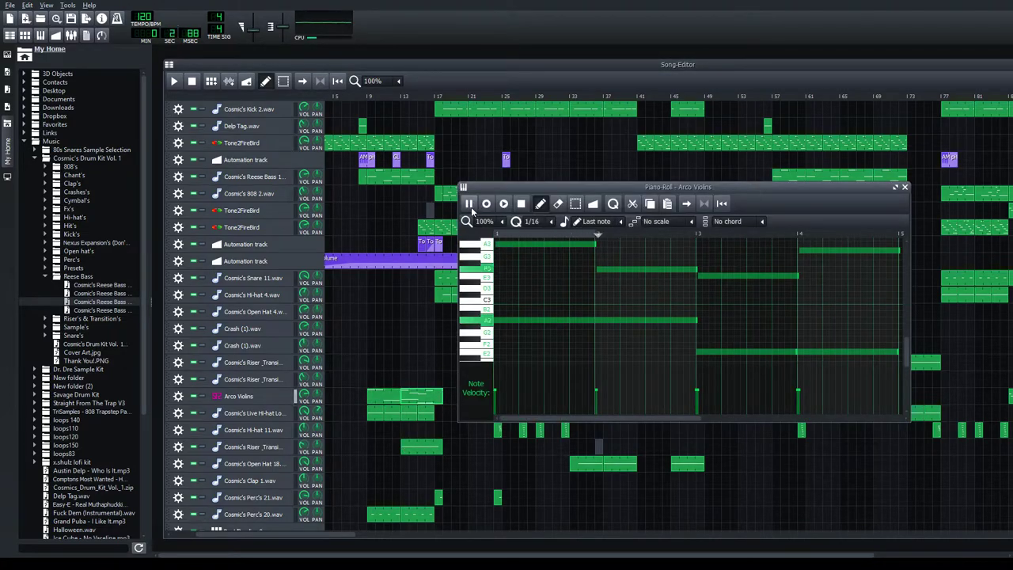
{"action": "left_click", "coordinate": [904, 187]}
Stop playback and set the song position to about bar 9.
{"action": "scroll", "coordinate": [544, 375], "scroll_direction": "down", "scroll_amount": 1}
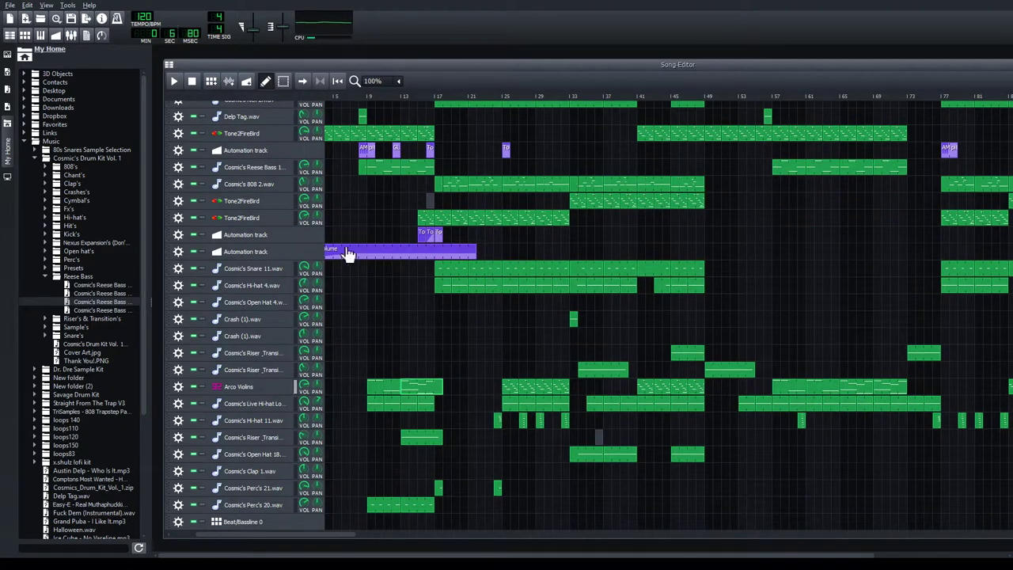
{"action": "key", "text": "space"}
{"action": "left_click", "coordinate": [360, 96]}
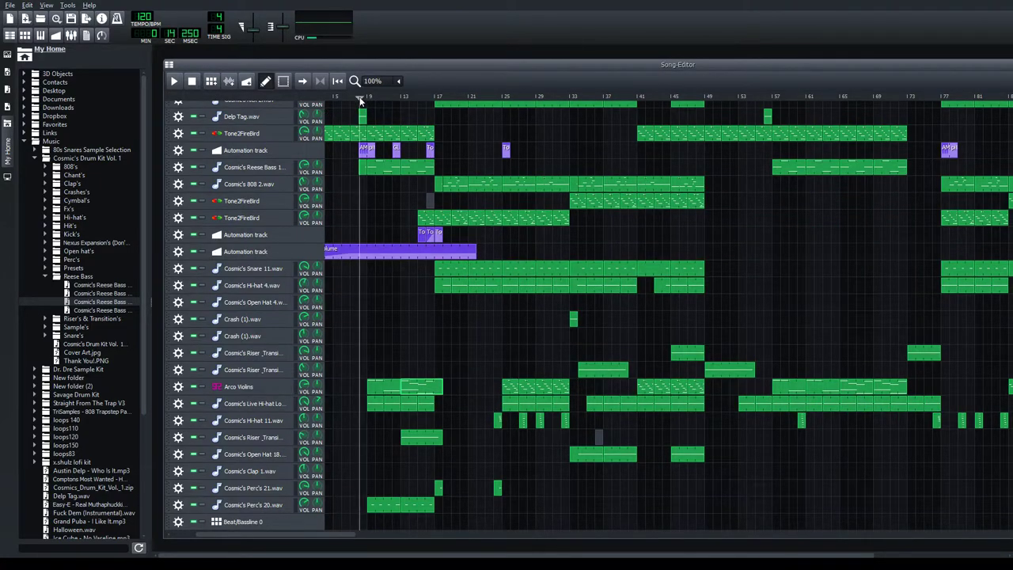
{"action": "scroll", "coordinate": [368, 126], "scroll_direction": "up", "scroll_amount": 1}
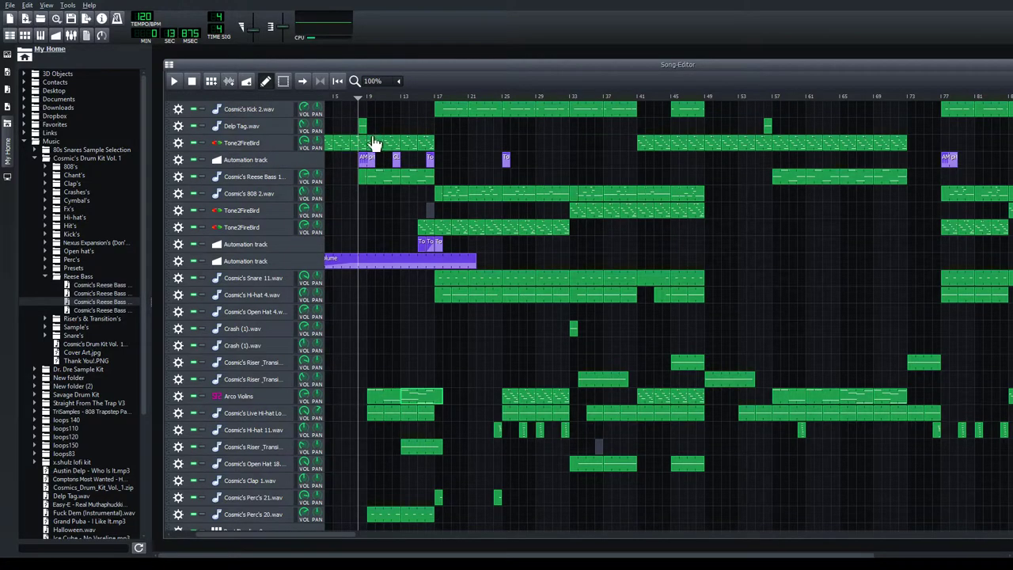
{"action": "left_click", "coordinate": [362, 95]}
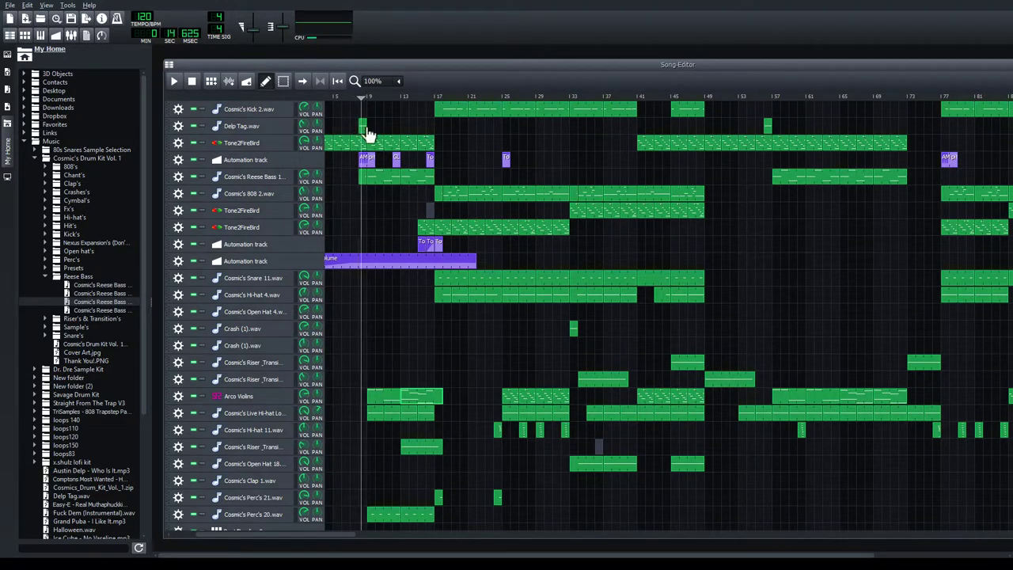
Preview the Delp Tag sample, then bring up the Tone2FireBird instrument settings.
{"action": "left_click", "coordinate": [254, 128]}
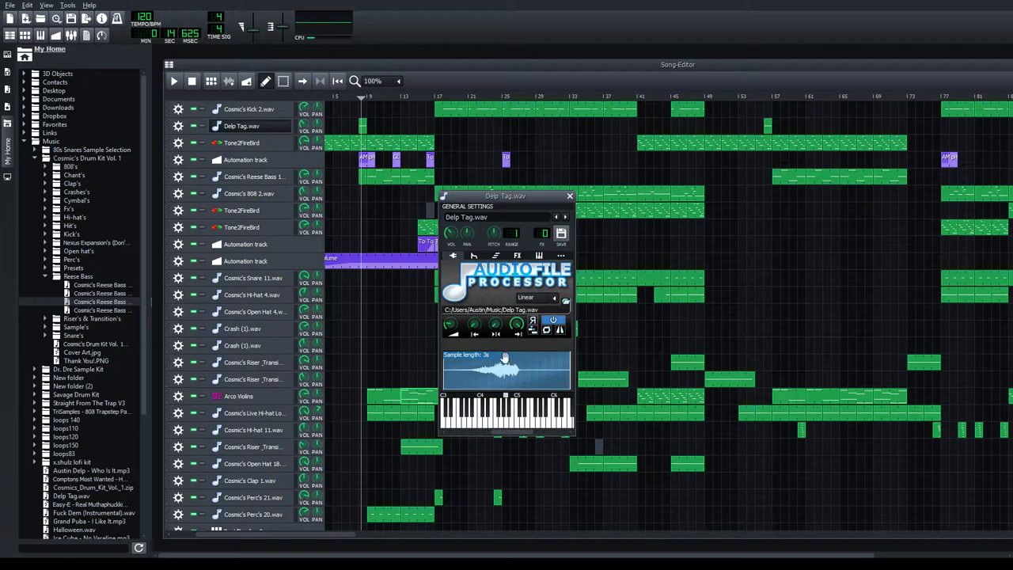
{"action": "left_click", "coordinate": [503, 422]}
{"action": "left_click", "coordinate": [569, 196]}
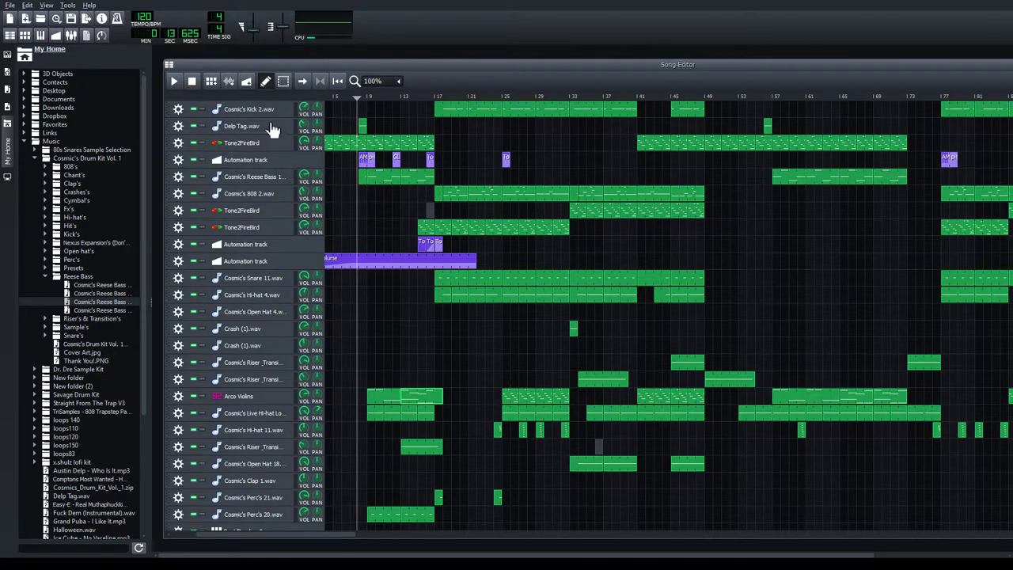
{"action": "left_click", "coordinate": [278, 145]}
Inspect the GLAME Butterworth Lowpass in Tone2FireBird's effects chain, then close the instrument.
{"action": "left_click", "coordinate": [517, 256]}
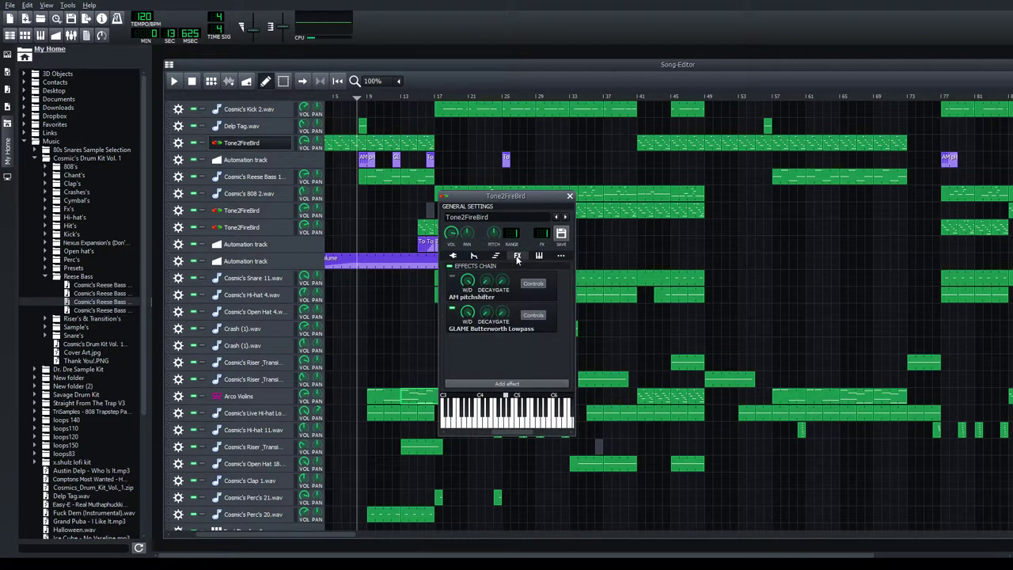
{"action": "left_click", "coordinate": [532, 315]}
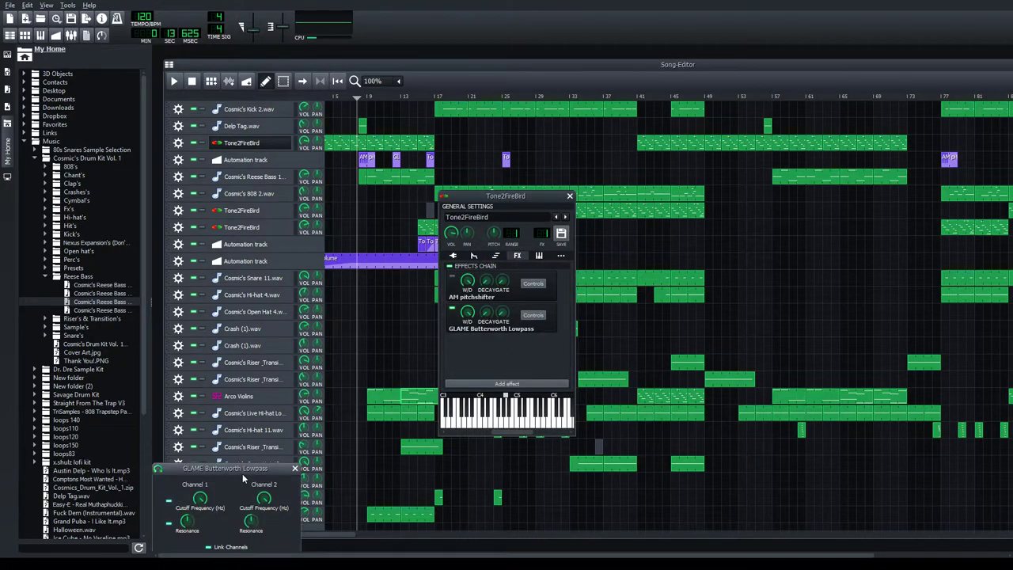
{"action": "left_click_drag", "start_coordinate": [242, 473], "coordinate": [286, 417]}
{"action": "left_click", "coordinate": [339, 408]}
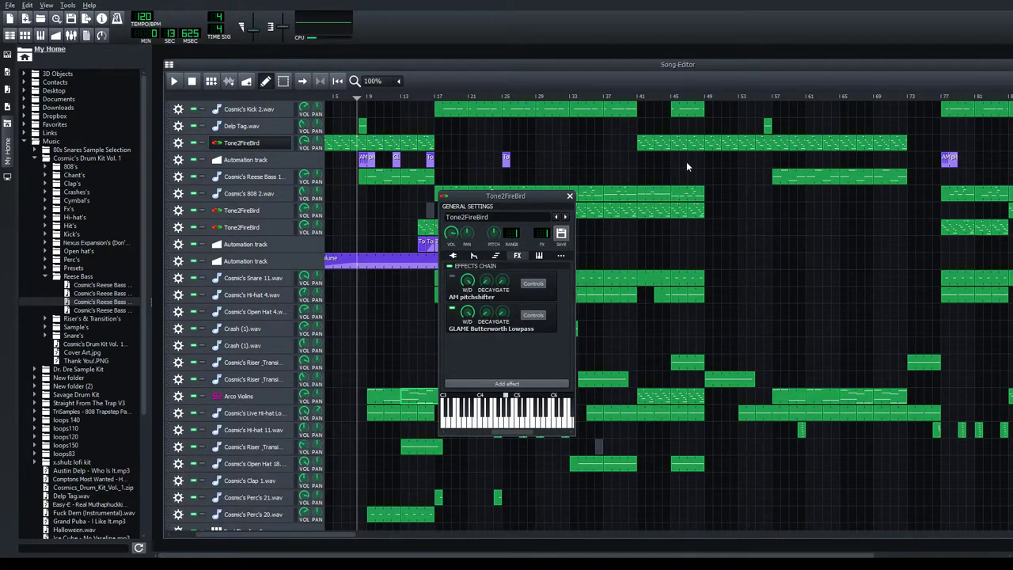
{"action": "left_click", "coordinate": [569, 197]}
Audition the AM pitchshifter pitch-shift automation clip in the Automation Editor.
{"action": "double_click", "coordinate": [365, 162]}
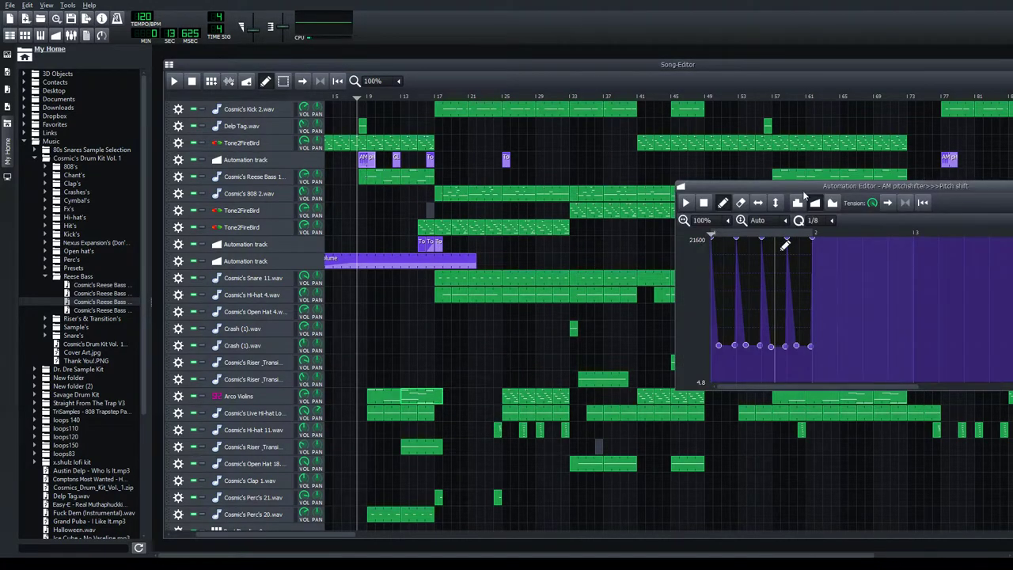
{"action": "left_click_drag", "start_coordinate": [823, 185], "coordinate": [548, 144]}
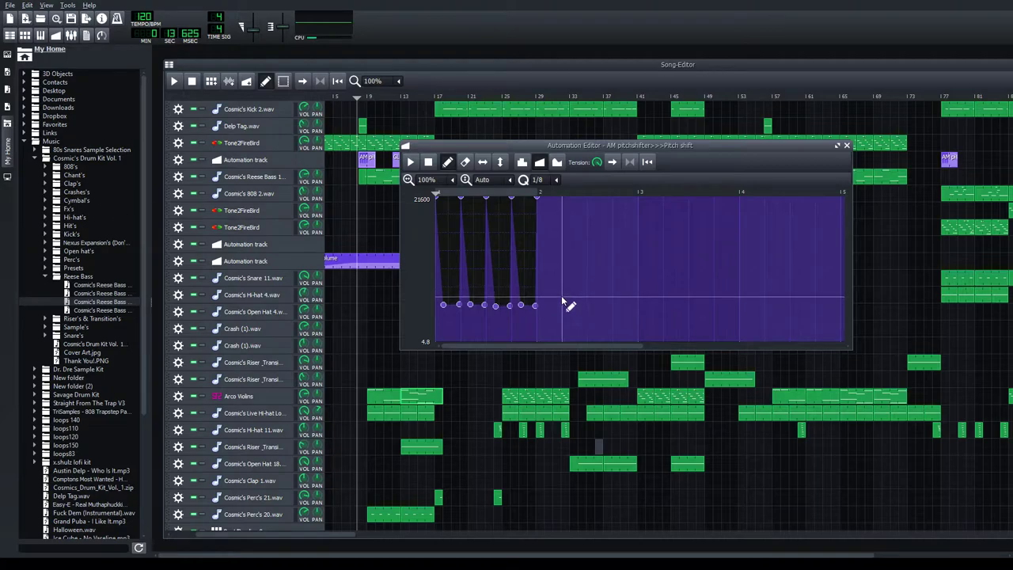
{"action": "left_click", "coordinate": [412, 162]}
{"action": "left_click", "coordinate": [357, 97]}
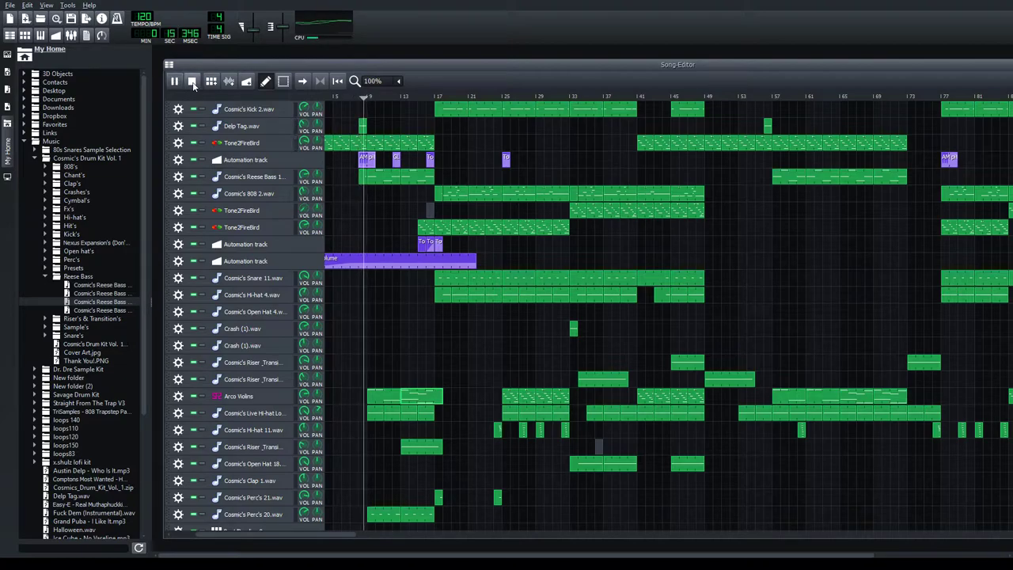
{"action": "left_click", "coordinate": [193, 84]}
{"action": "double_click", "coordinate": [389, 158]}
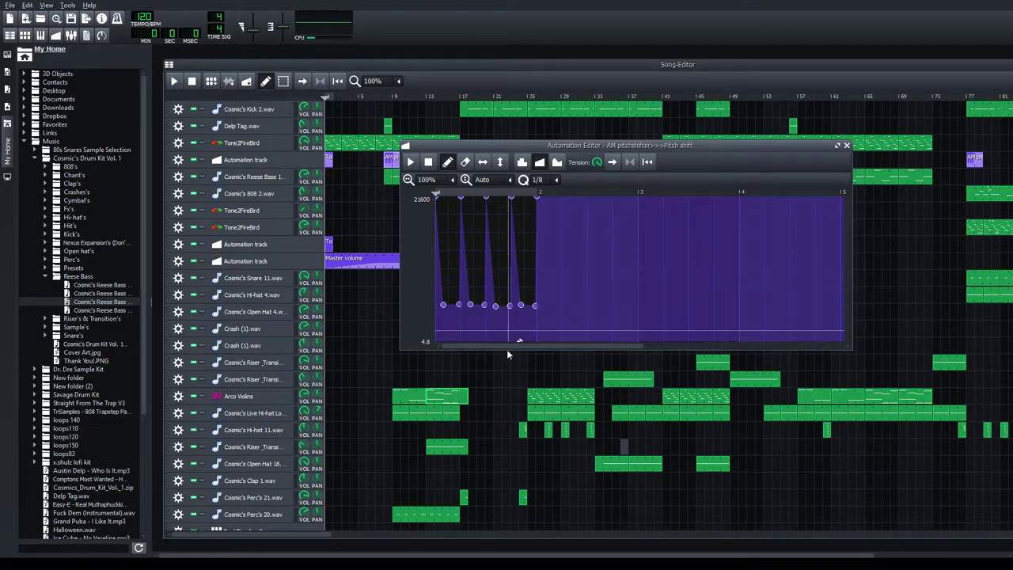
Close the automation editor and briefly play the song from near bar 7.
{"action": "left_click", "coordinate": [846, 145]}
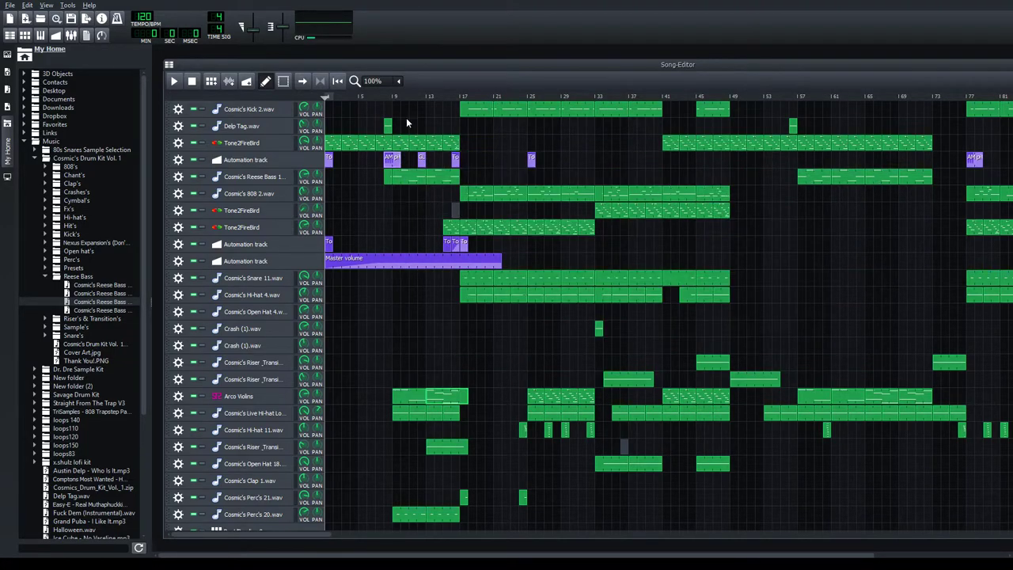
{"action": "left_click_drag", "start_coordinate": [387, 99], "coordinate": [384, 98]}
{"action": "left_click", "coordinate": [174, 83]}
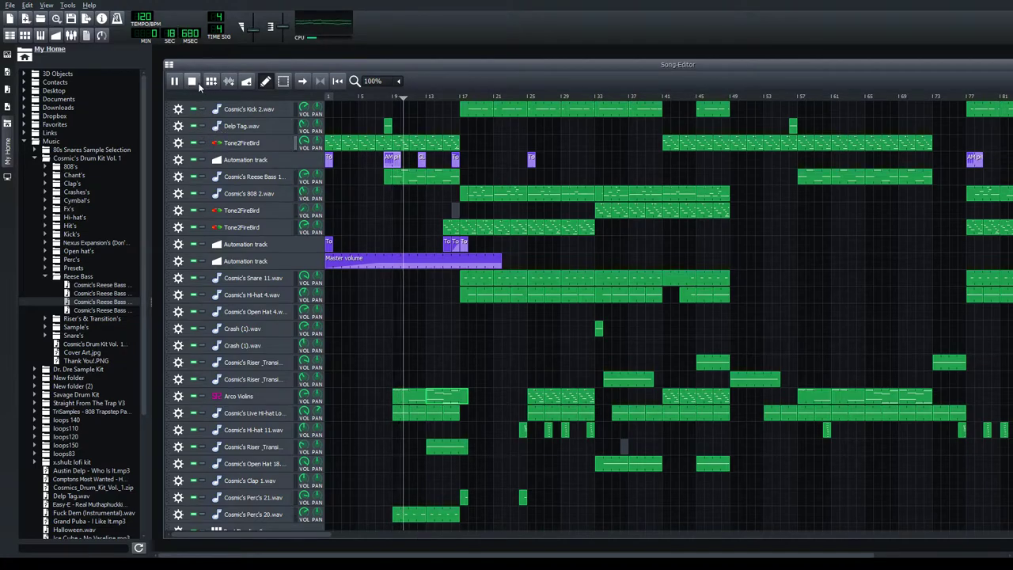
{"action": "left_click", "coordinate": [196, 82]}
{"action": "scroll", "coordinate": [470, 246], "scroll_direction": "down", "scroll_amount": 1}
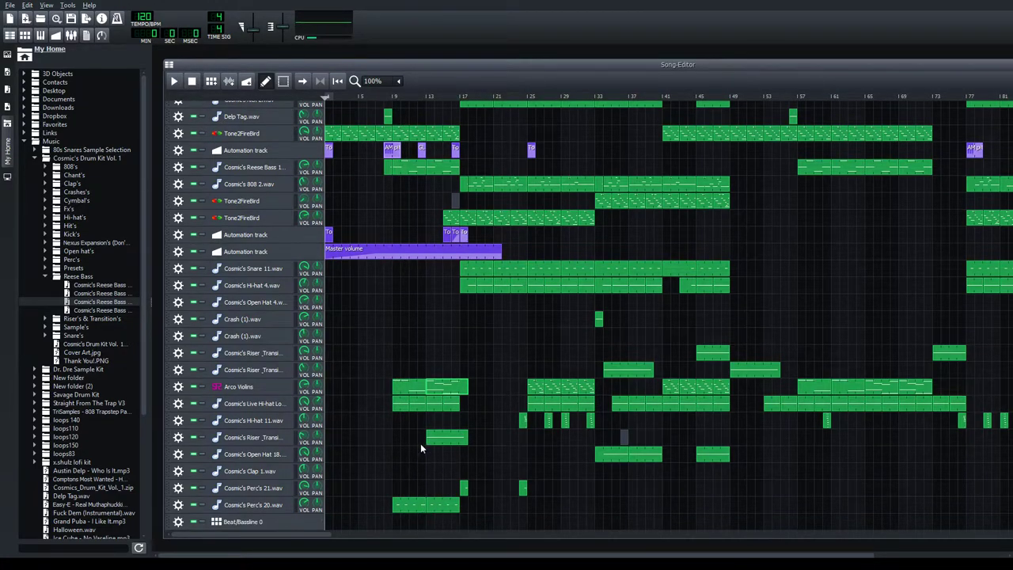
Audition the hi-hat loop and Perc's 20 patterns, then set the position to bar 14.
{"action": "double_click", "coordinate": [406, 408]}
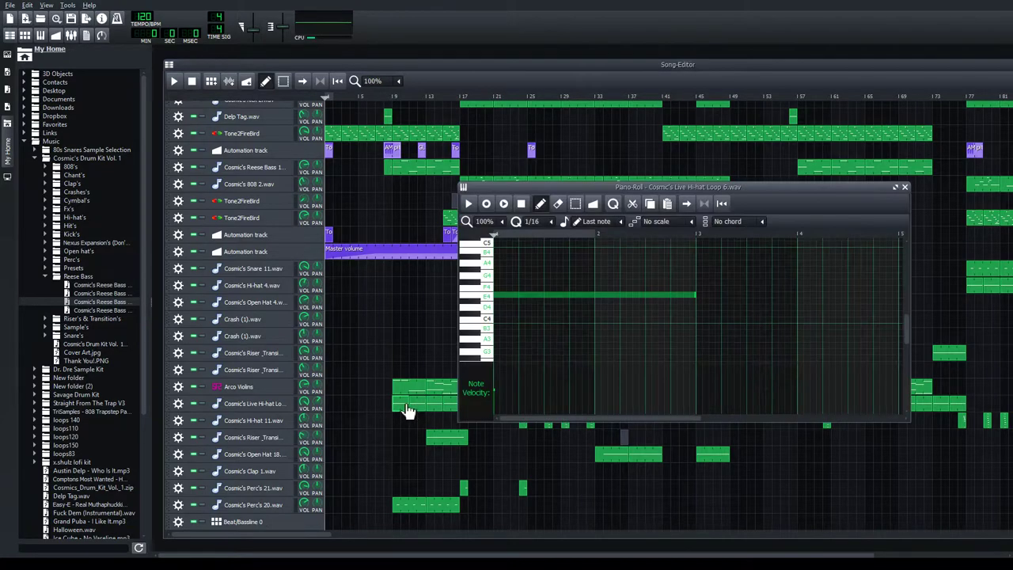
{"action": "left_click", "coordinate": [470, 204]}
{"action": "left_click", "coordinate": [905, 187]}
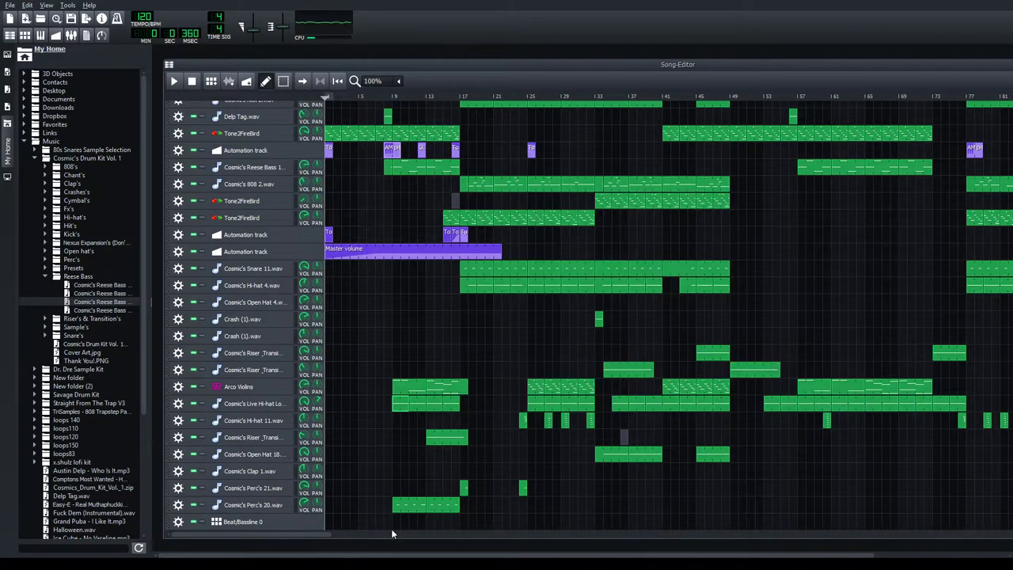
{"action": "double_click", "coordinate": [421, 506]}
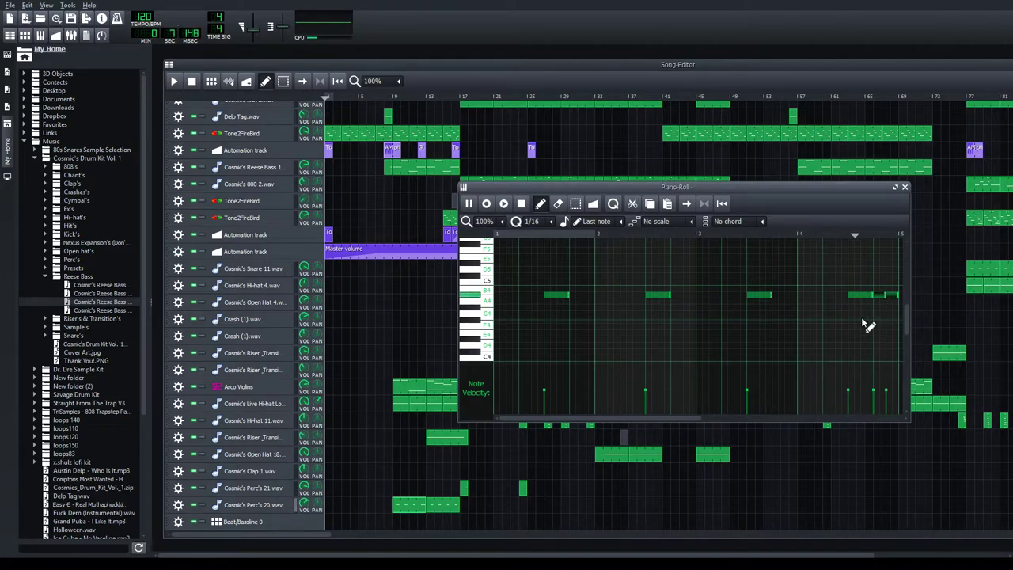
{"action": "left_click", "coordinate": [903, 188]}
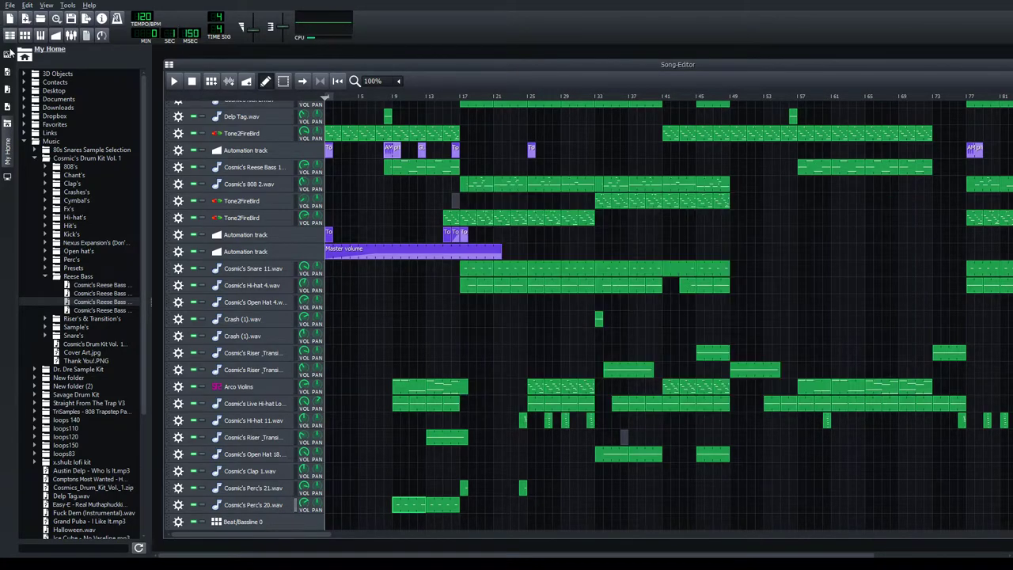
{"action": "left_click", "coordinate": [190, 95]}
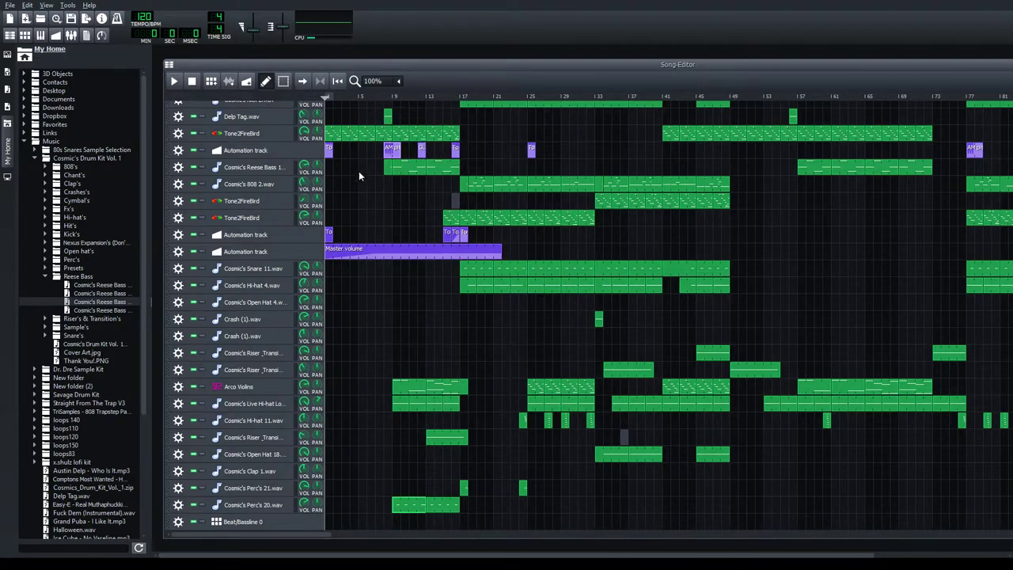
{"action": "left_click", "coordinate": [441, 98]}
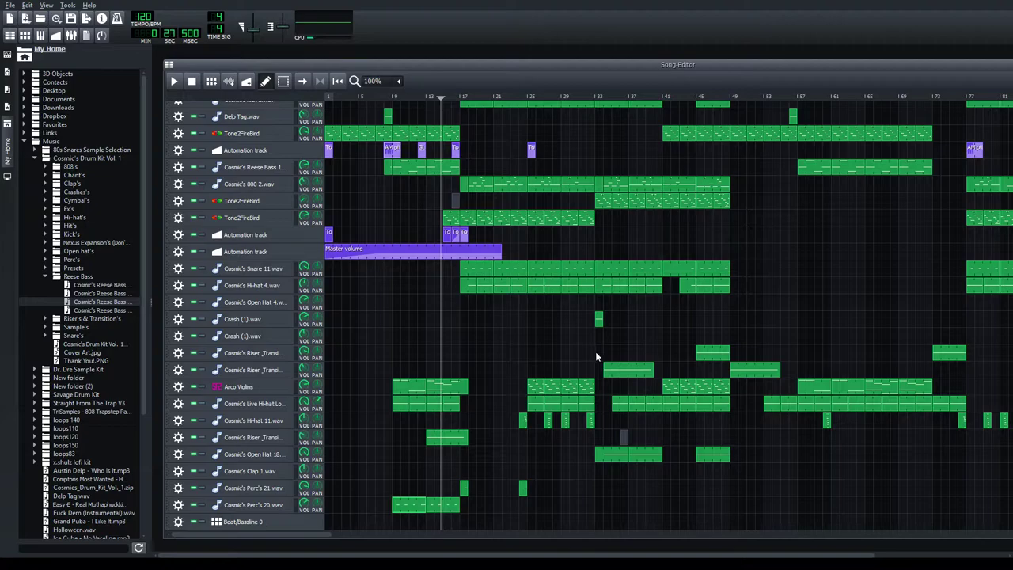
Play the Tone2FireBird melody in its piano roll, then close it and stop.
{"action": "double_click", "coordinate": [463, 222]}
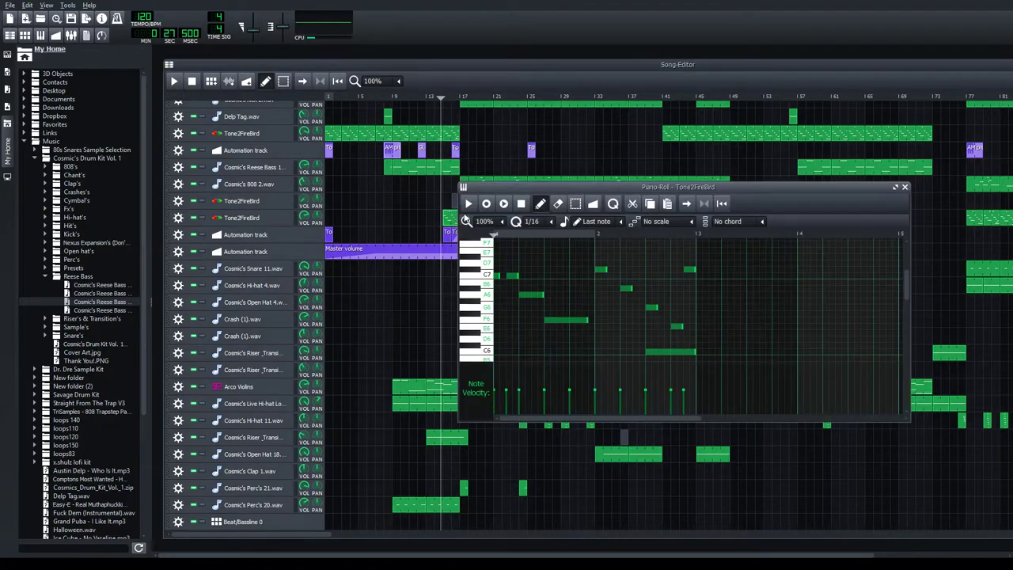
{"action": "left_click", "coordinate": [468, 203]}
{"action": "left_click", "coordinate": [905, 187]}
{"action": "left_click", "coordinate": [192, 80]}
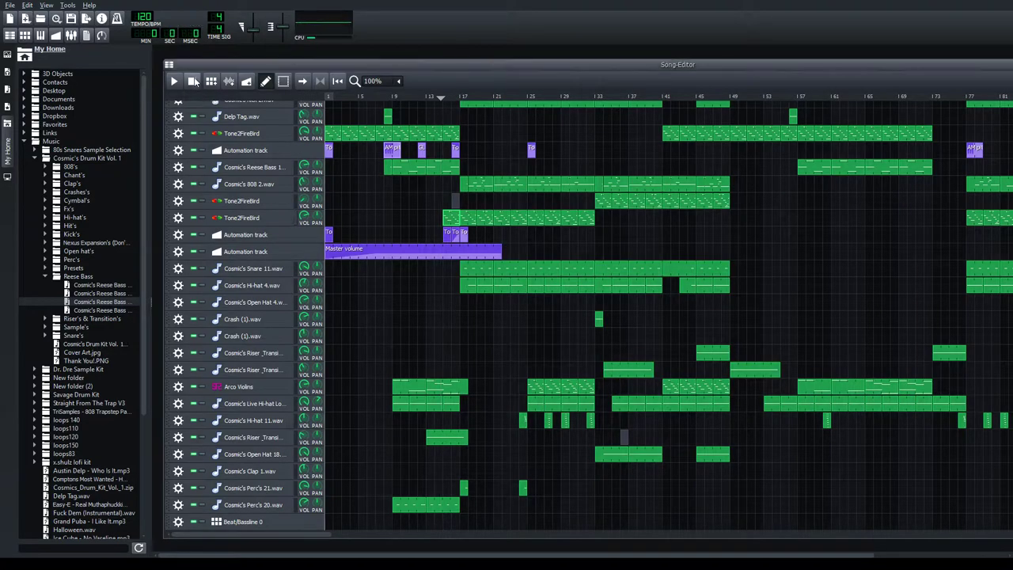
Play the song from just before bar 14 into bar 17, then stop.
{"action": "left_click", "coordinate": [442, 100]}
{"action": "scroll", "coordinate": [444, 100], "scroll_direction": "up", "scroll_amount": 1}
{"action": "left_click", "coordinate": [443, 100]}
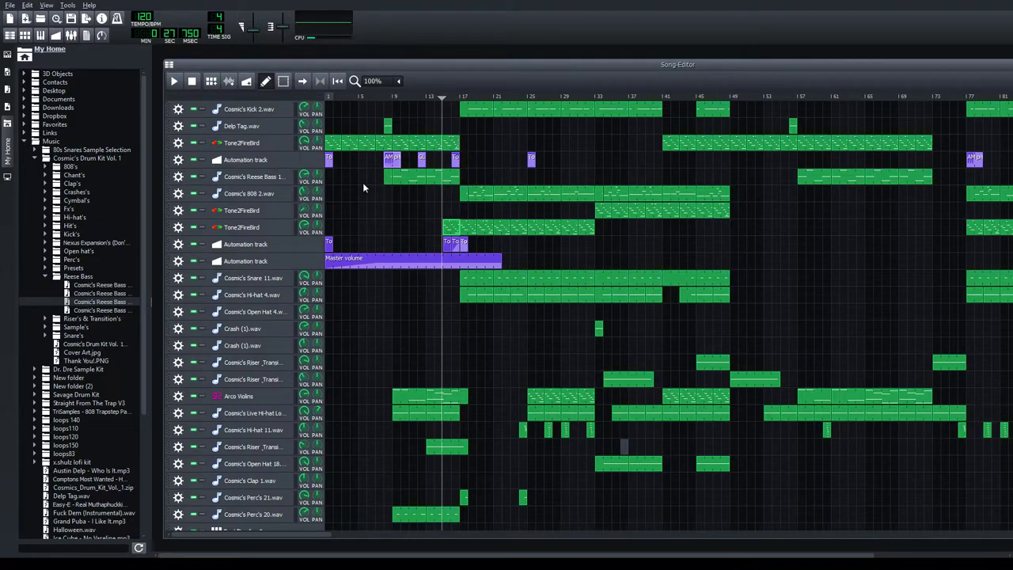
{"action": "left_click", "coordinate": [174, 82]}
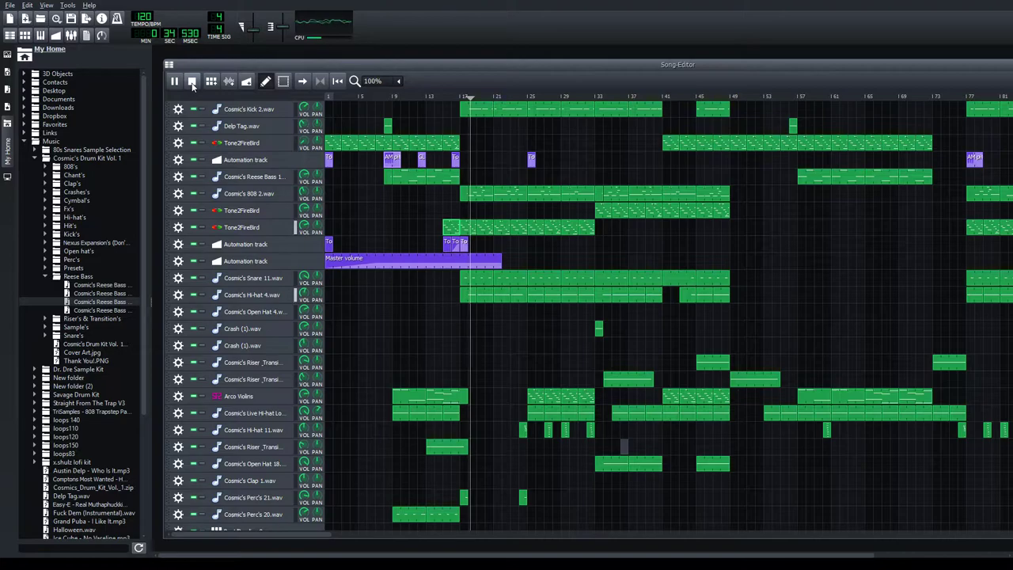
{"action": "left_click", "coordinate": [191, 81]}
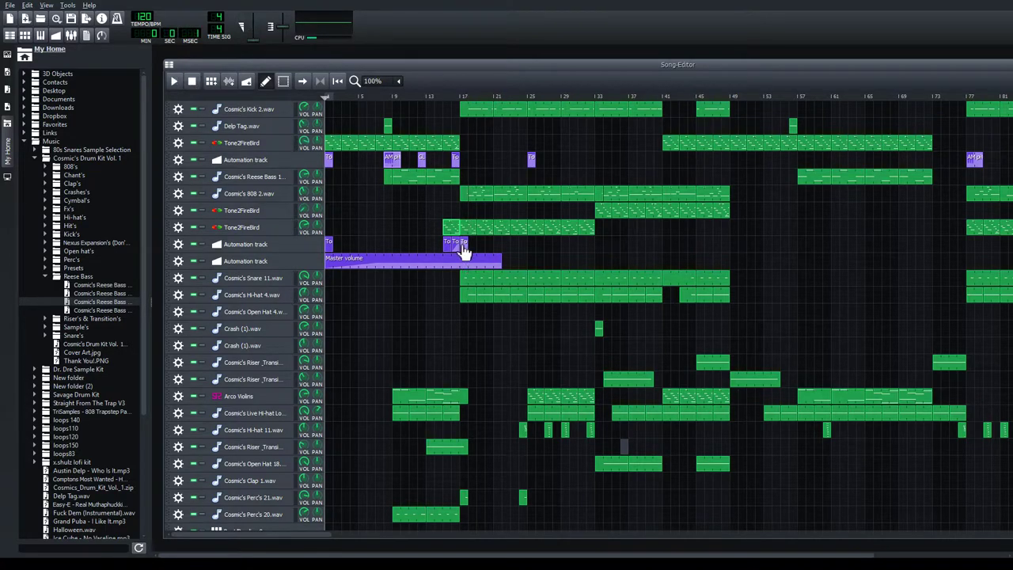
Glance at the Tone2FireBird volume automation, then start the Master volume curve at full volume.
{"action": "double_click", "coordinate": [464, 250]}
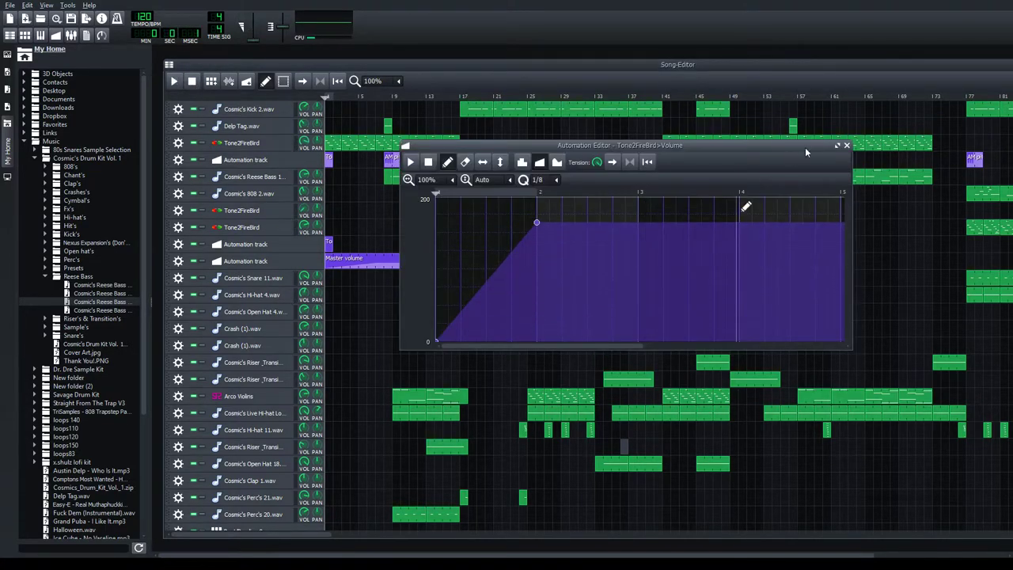
{"action": "left_click", "coordinate": [846, 147]}
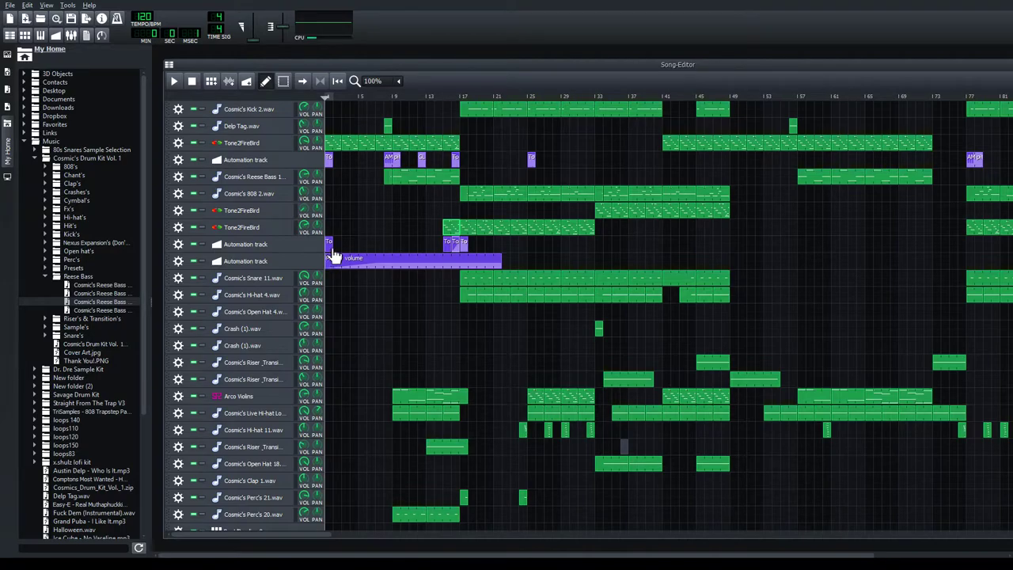
{"action": "double_click", "coordinate": [377, 258]}
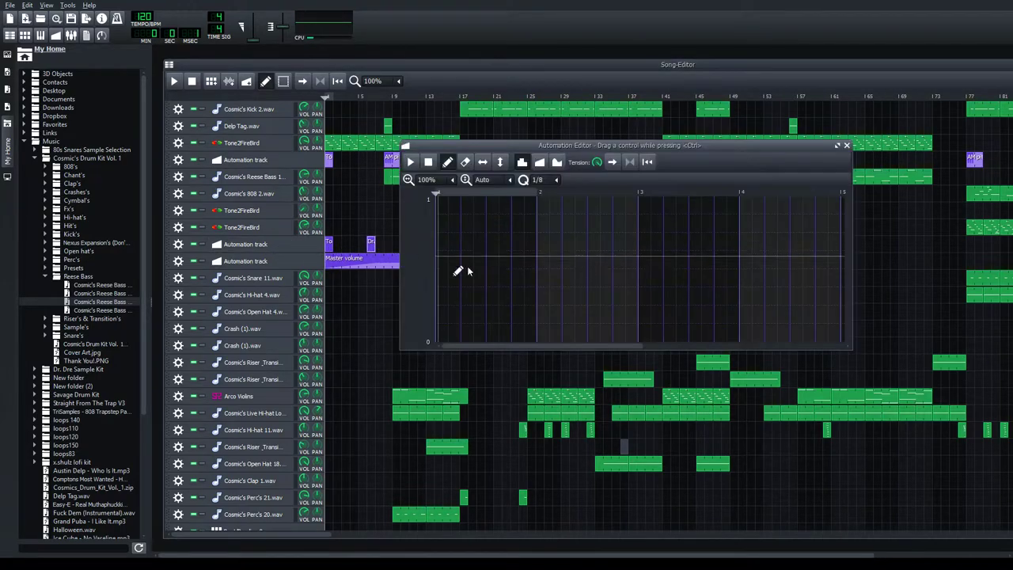
{"action": "mouse_move", "coordinate": [440, 231]}
{"action": "left_mouse_down"}
{"action": "mouse_move", "coordinate": [517, 290]}
{"action": "mouse_move", "coordinate": [408, 234]}
{"action": "mouse_move", "coordinate": [430, 301]}
{"action": "mouse_move", "coordinate": [431, 193]}
{"action": "left_mouse_up"}
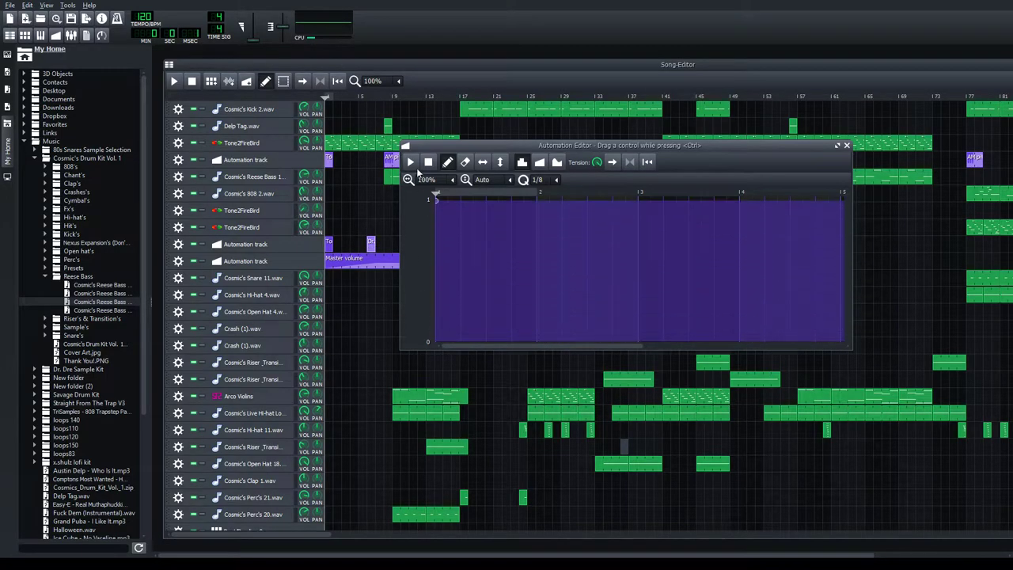
Shape the Master volume into a smooth cubic-hermite dip to zero and back to full.
{"action": "left_click", "coordinate": [538, 162]}
{"action": "left_click_drag", "start_coordinate": [538, 269], "coordinate": [575, 338]}
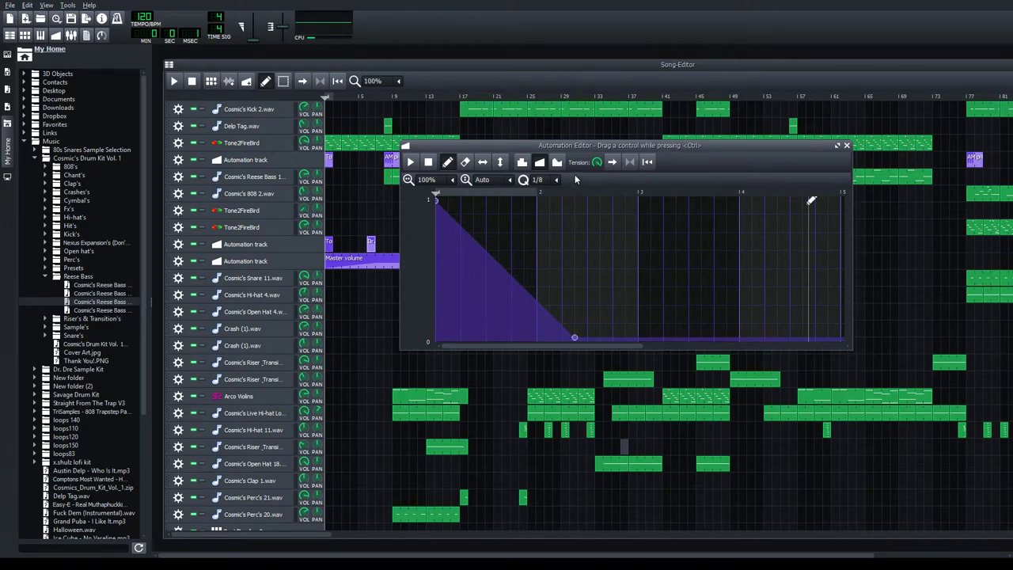
{"action": "left_click", "coordinate": [522, 161]}
{"action": "left_click", "coordinate": [557, 161]}
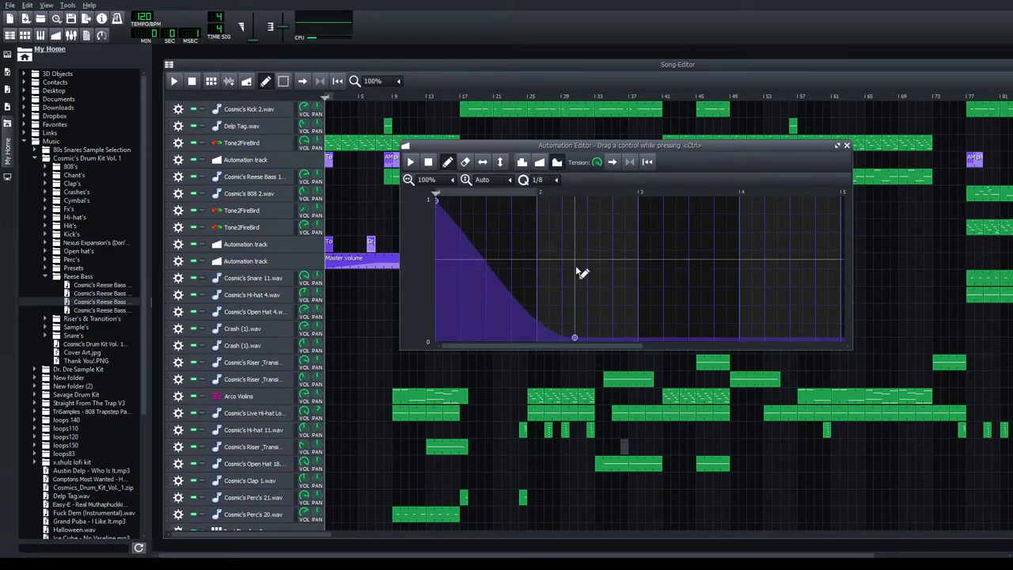
{"action": "left_click_drag", "start_coordinate": [603, 334], "coordinate": [752, 208]}
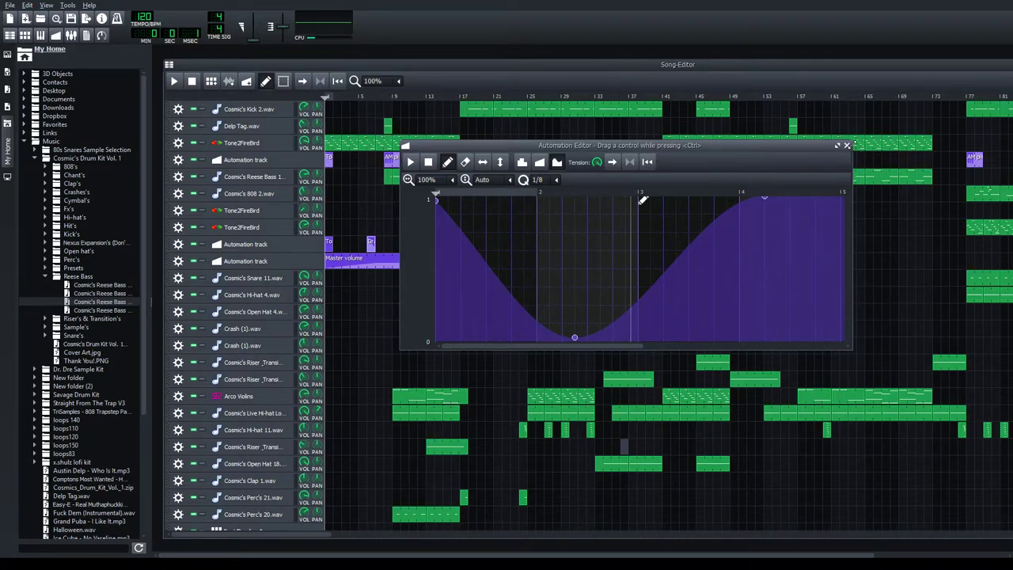
{"action": "left_click", "coordinate": [847, 146]}
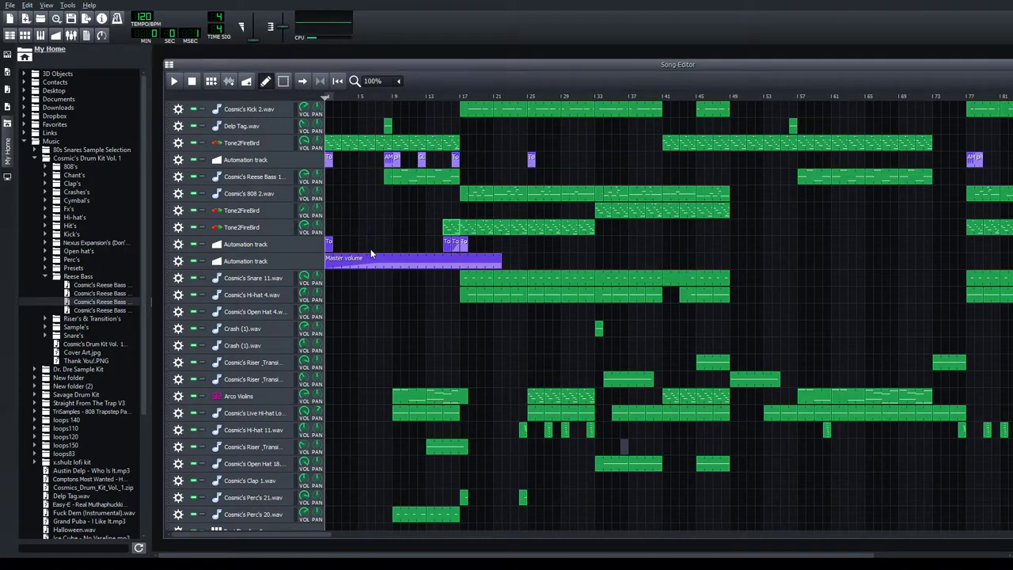
{"action": "double_click", "coordinate": [453, 244]}
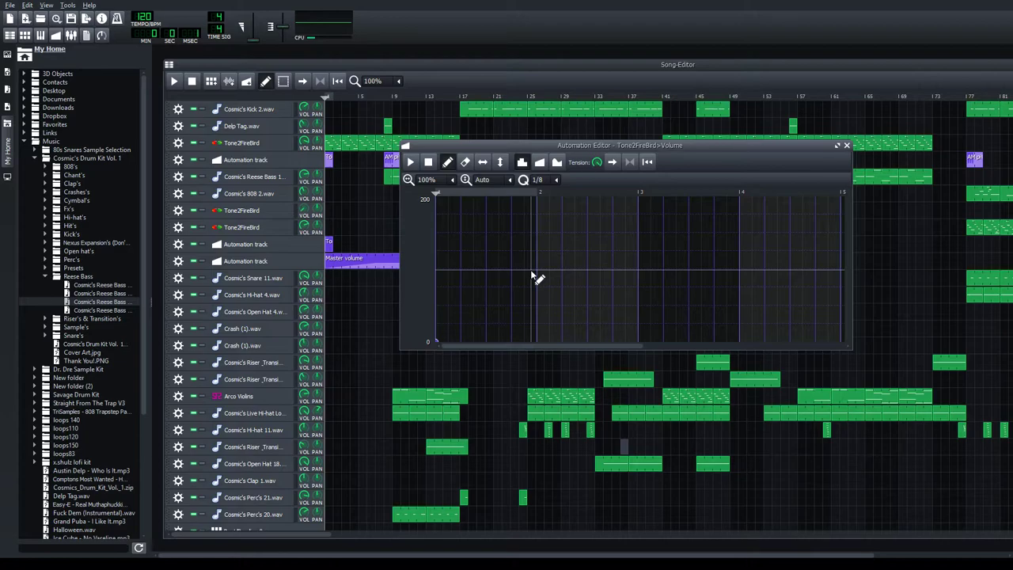
{"action": "left_click", "coordinate": [846, 146]}
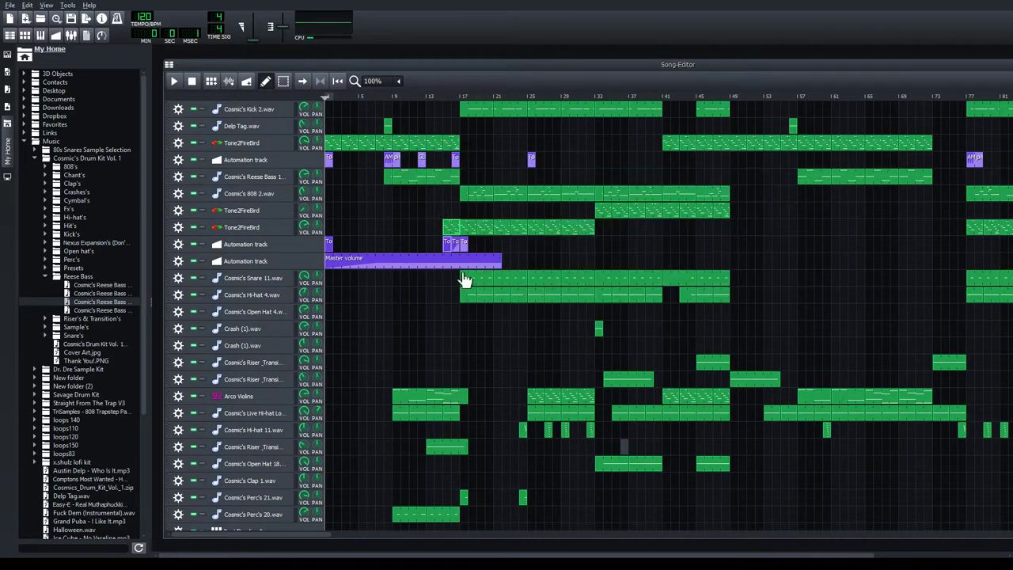
{"action": "left_click", "coordinate": [462, 97]}
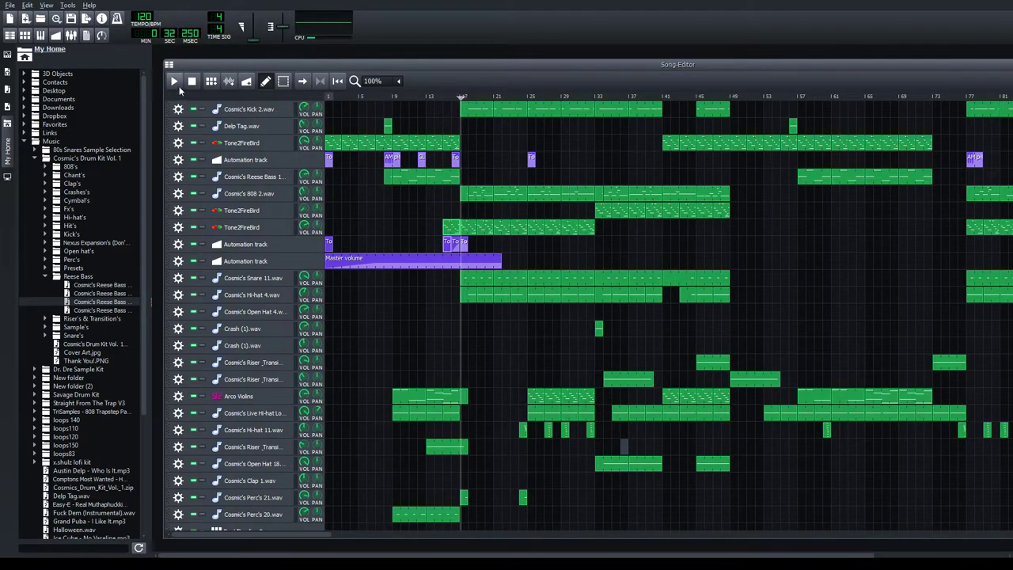
{"action": "key", "text": "space"}
{"action": "left_click_drag", "start_coordinate": [393, 96], "coordinate": [417, 97]}
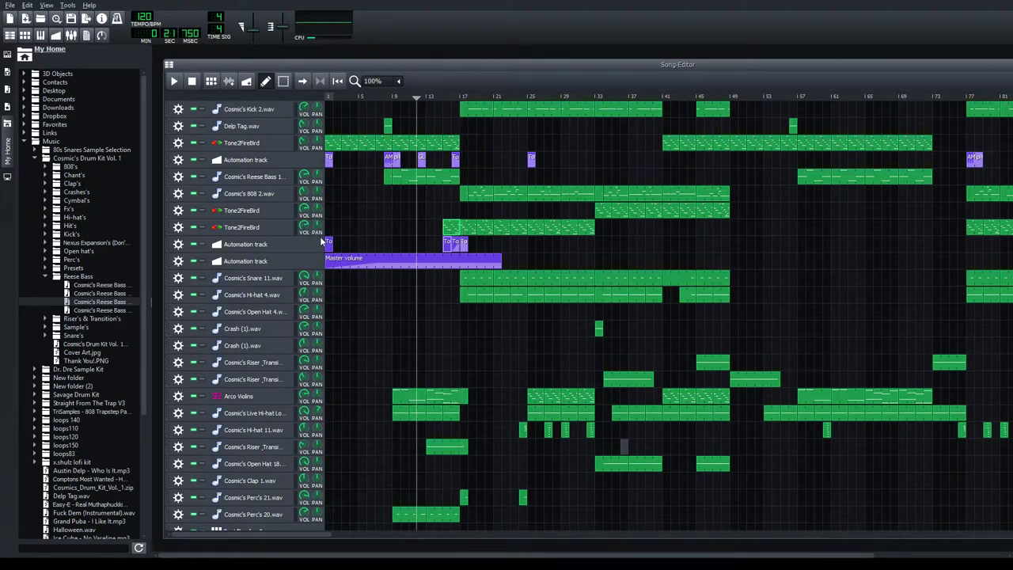
{"action": "left_click", "coordinate": [174, 81]}
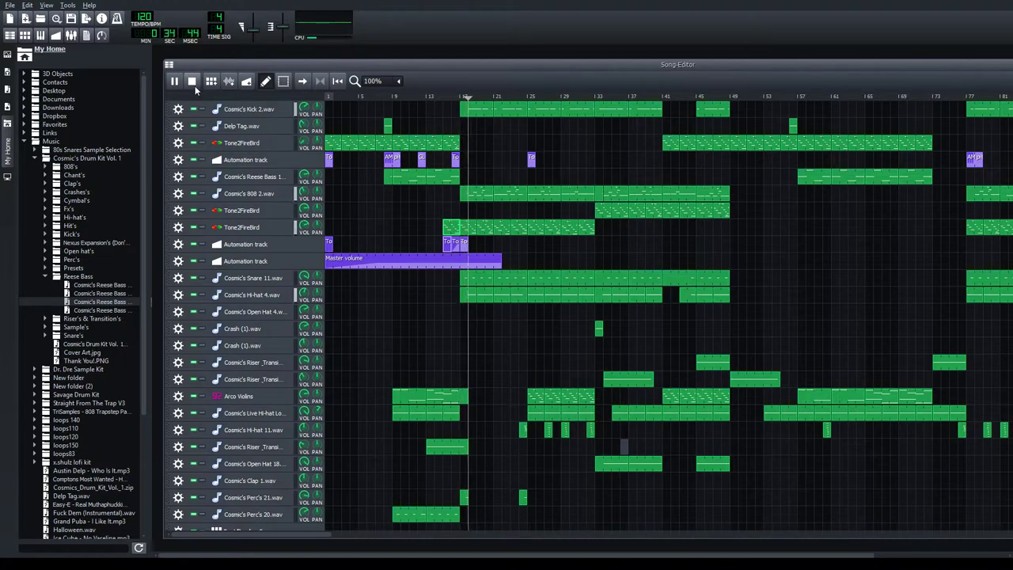
{"action": "key", "text": "space"}
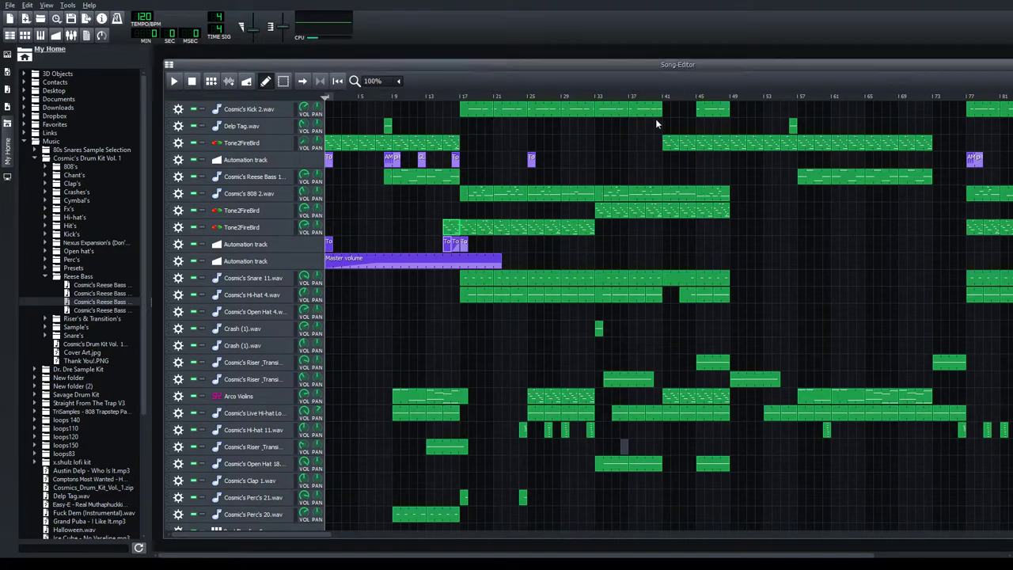
{"action": "left_click", "coordinate": [471, 96]}
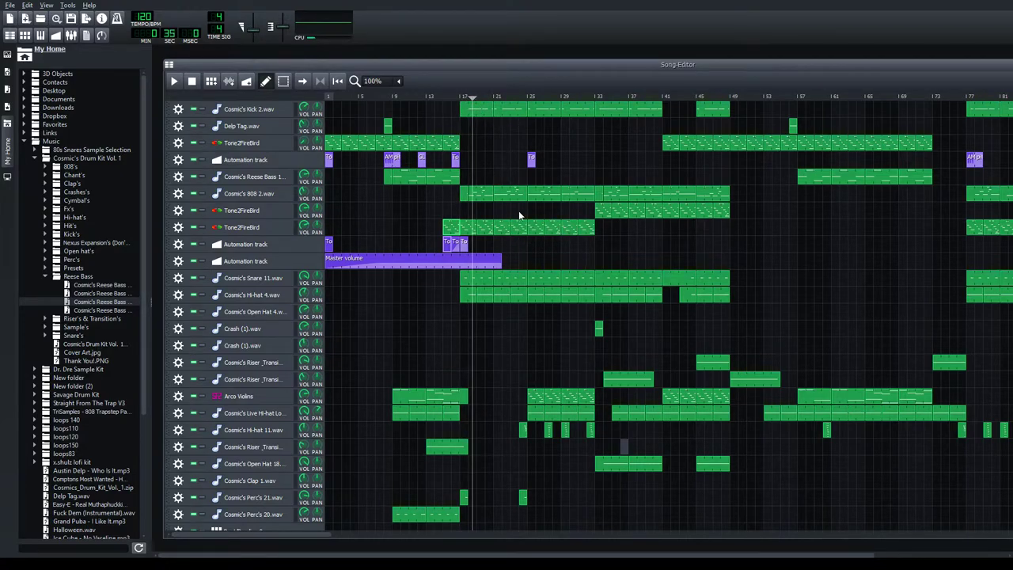
{"action": "double_click", "coordinate": [480, 284]}
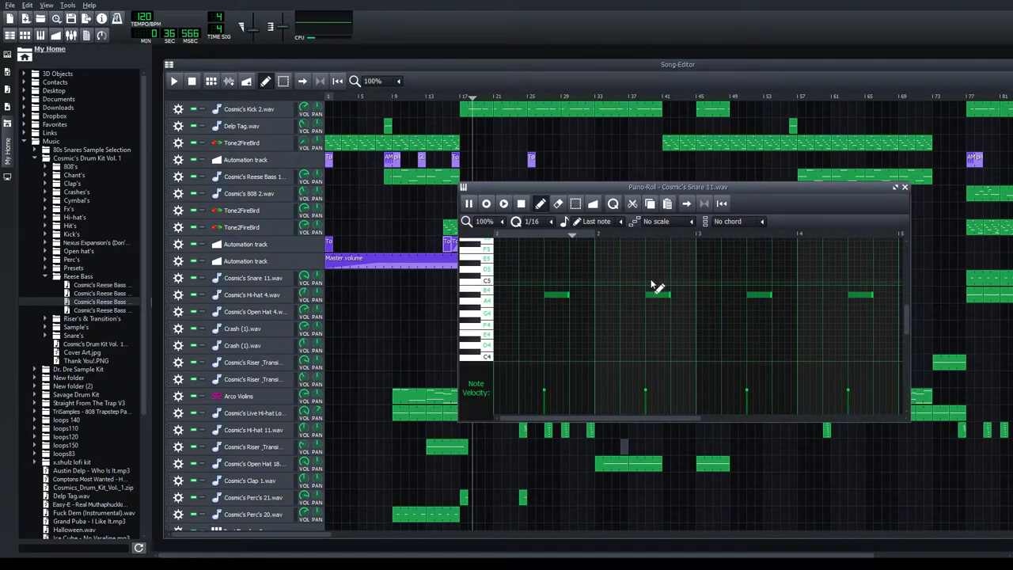
{"action": "left_click", "coordinate": [905, 188]}
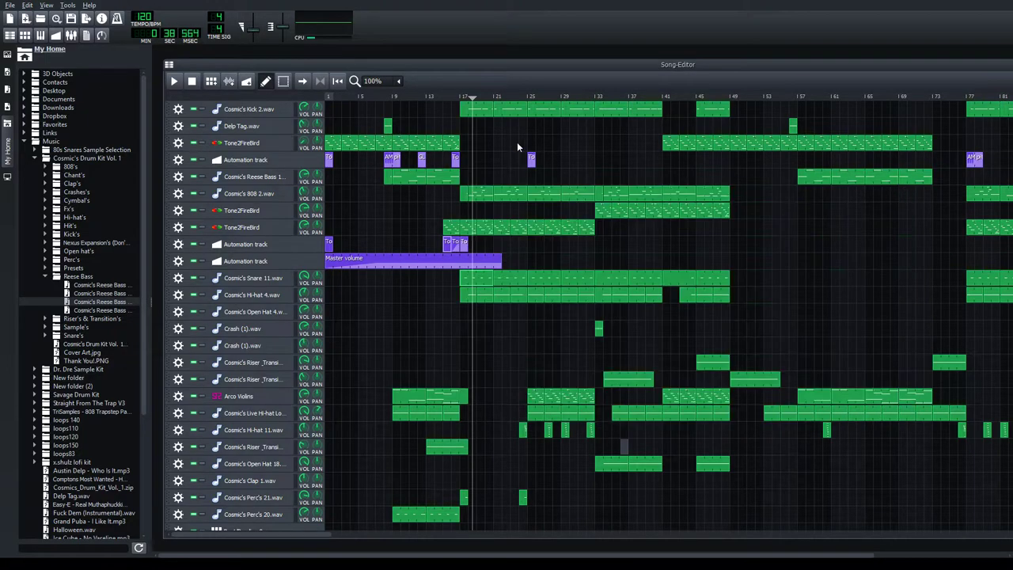
{"action": "double_click", "coordinate": [470, 294]}
{"action": "key", "text": "F7"}
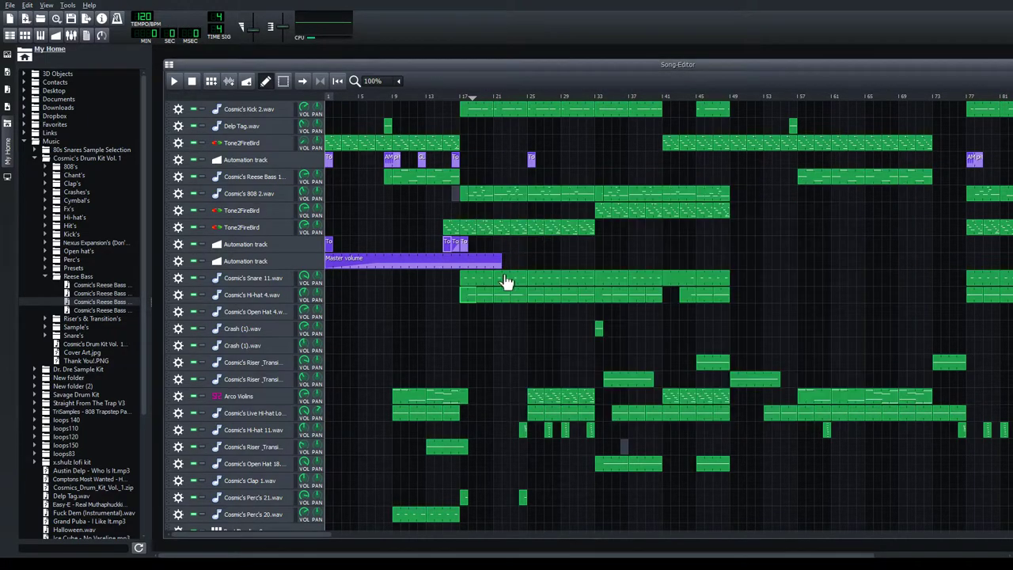
{"action": "double_click", "coordinate": [489, 299]}
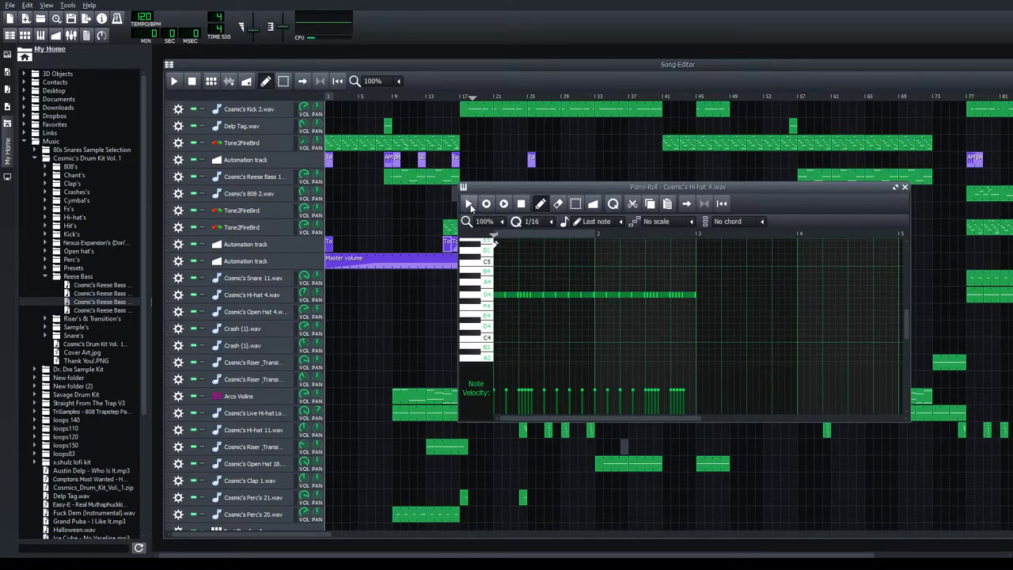
{"action": "left_click", "coordinate": [468, 204]}
{"action": "left_click", "coordinate": [904, 187]}
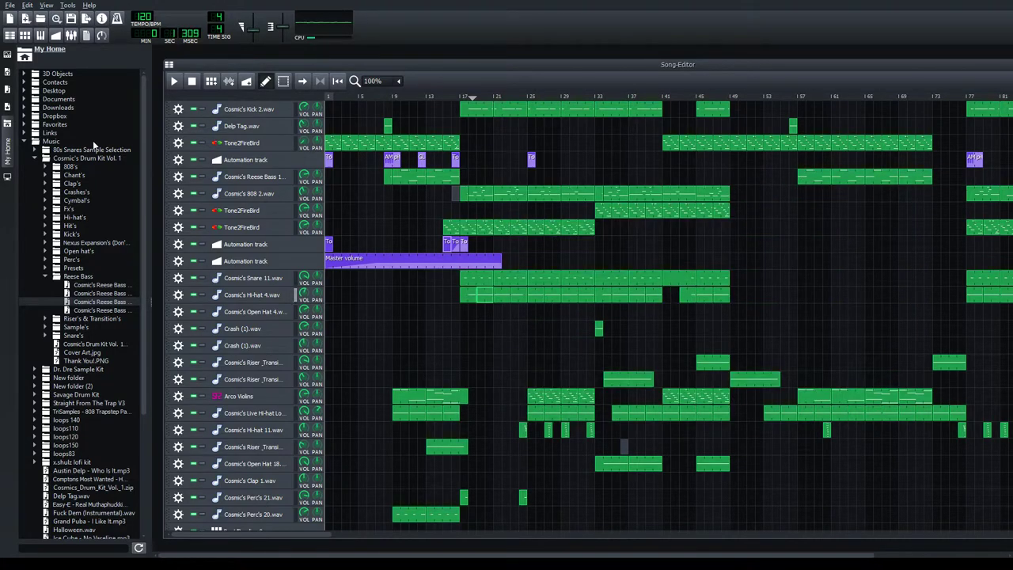
{"action": "left_click", "coordinate": [191, 81]}
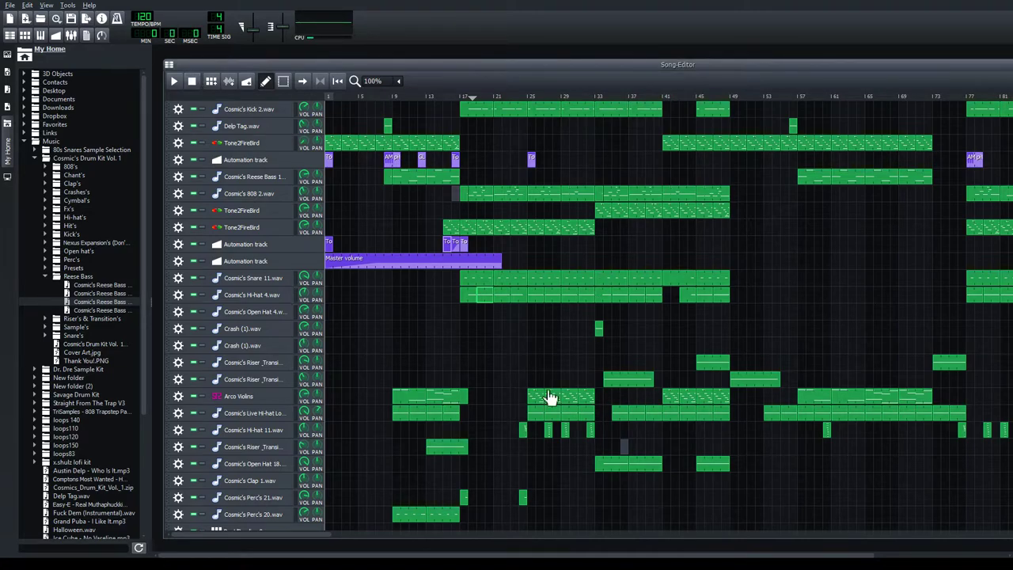
{"action": "scroll", "coordinate": [492, 385], "scroll_direction": "down", "scroll_amount": 1}
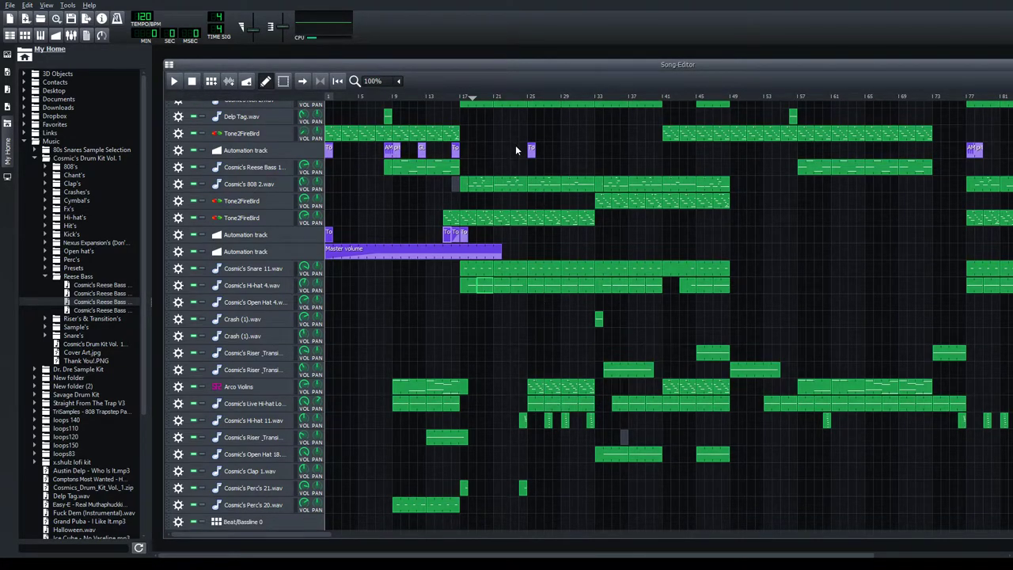
{"action": "double_click", "coordinate": [490, 223]}
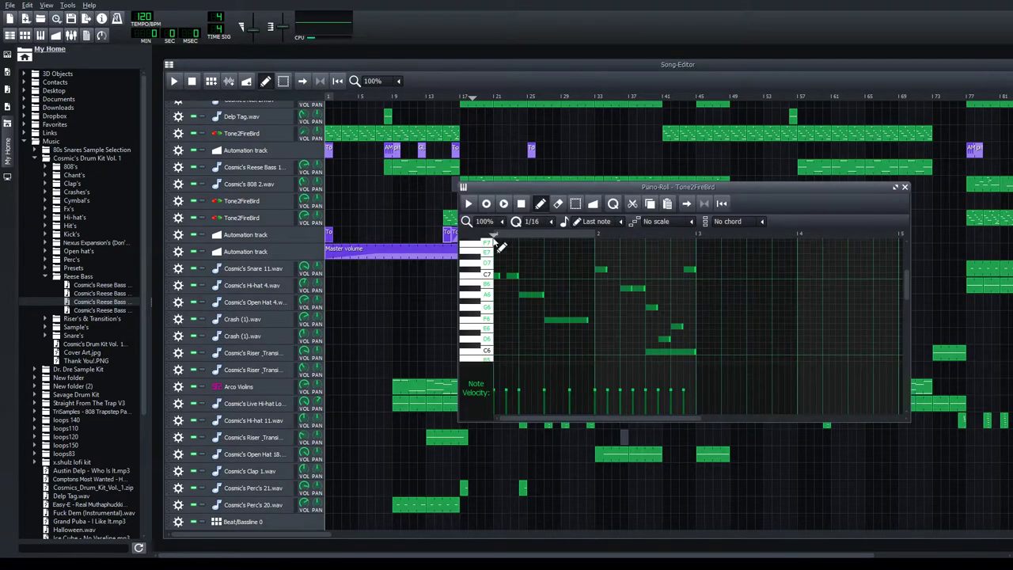
{"action": "left_click", "coordinate": [470, 204]}
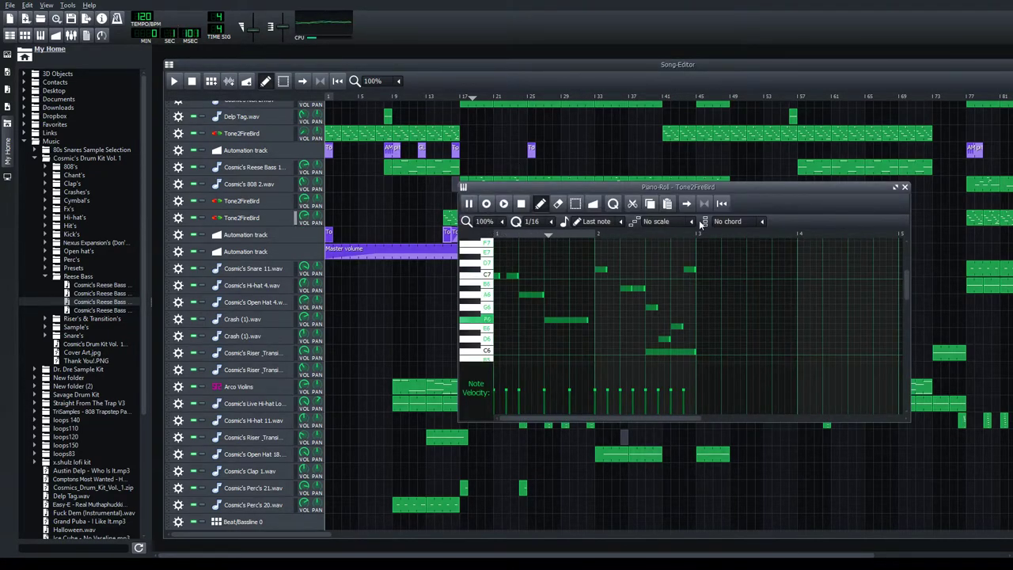
{"action": "left_click", "coordinate": [904, 187]}
{"action": "left_click", "coordinate": [192, 80]}
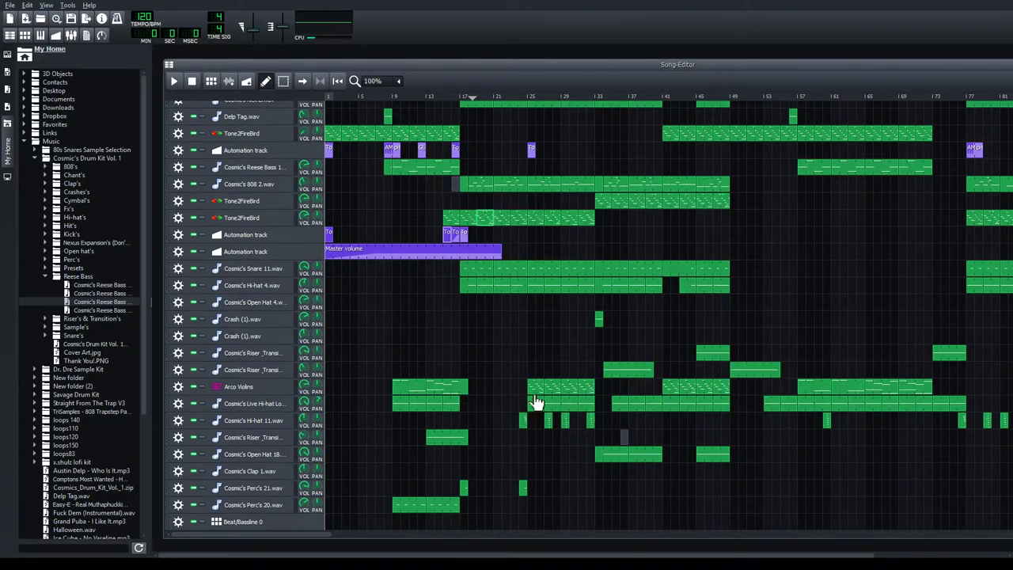
{"action": "double_click", "coordinate": [607, 205]}
{"action": "left_click", "coordinate": [469, 204]}
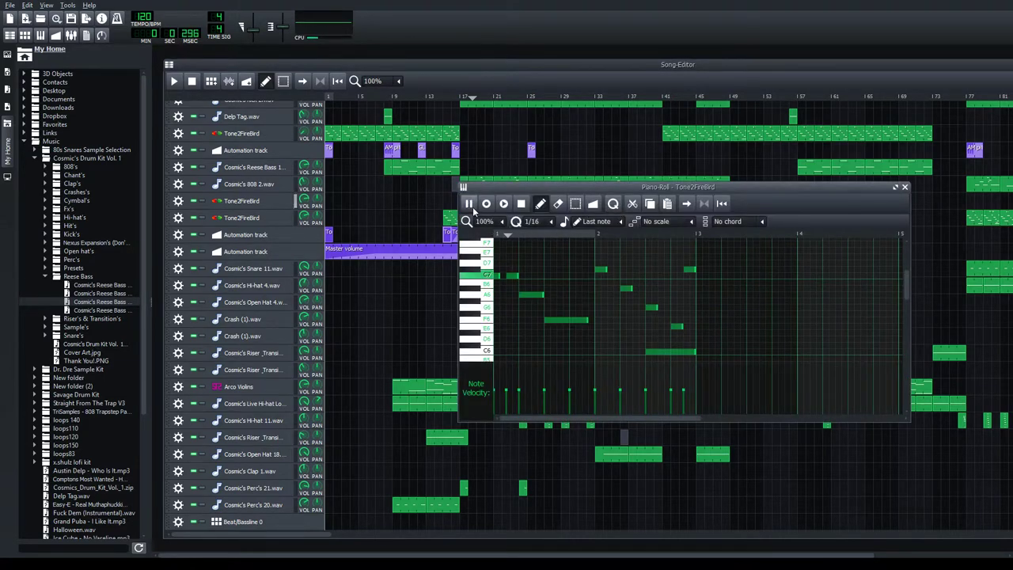
{"action": "left_click", "coordinate": [905, 187]}
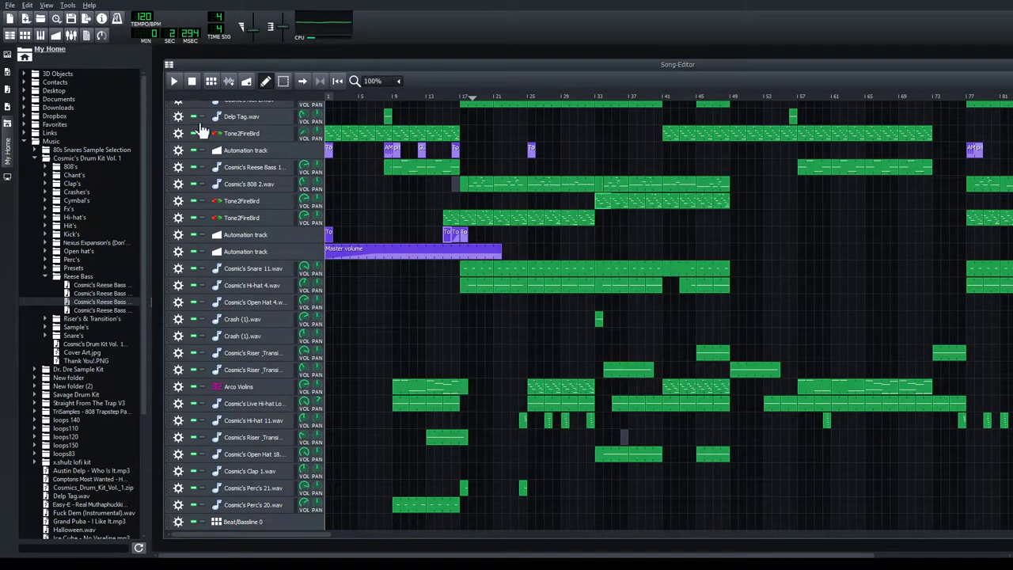
{"action": "left_click", "coordinate": [193, 83]}
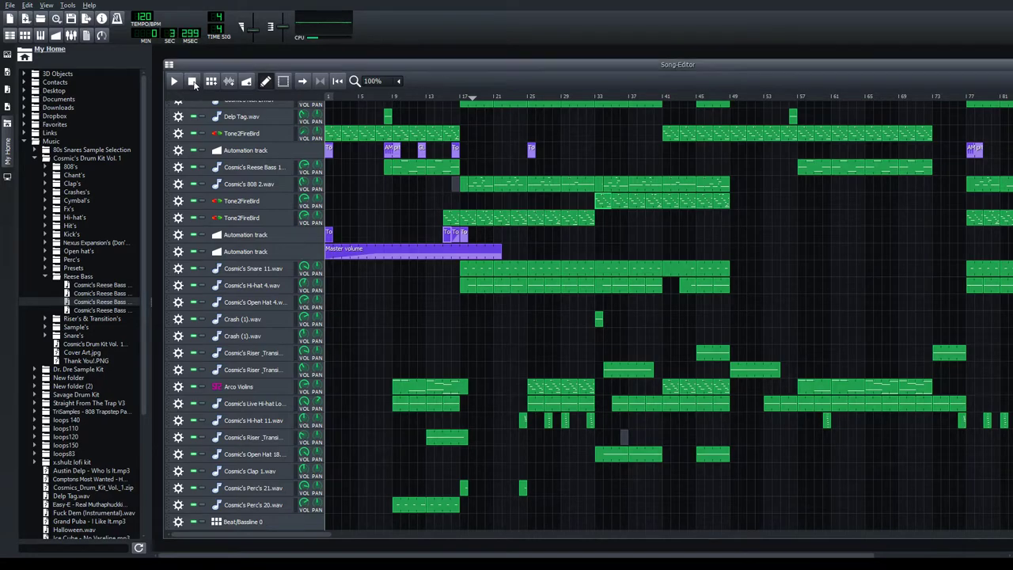
{"action": "double_click", "coordinate": [540, 389]}
{"action": "key", "text": "space"}
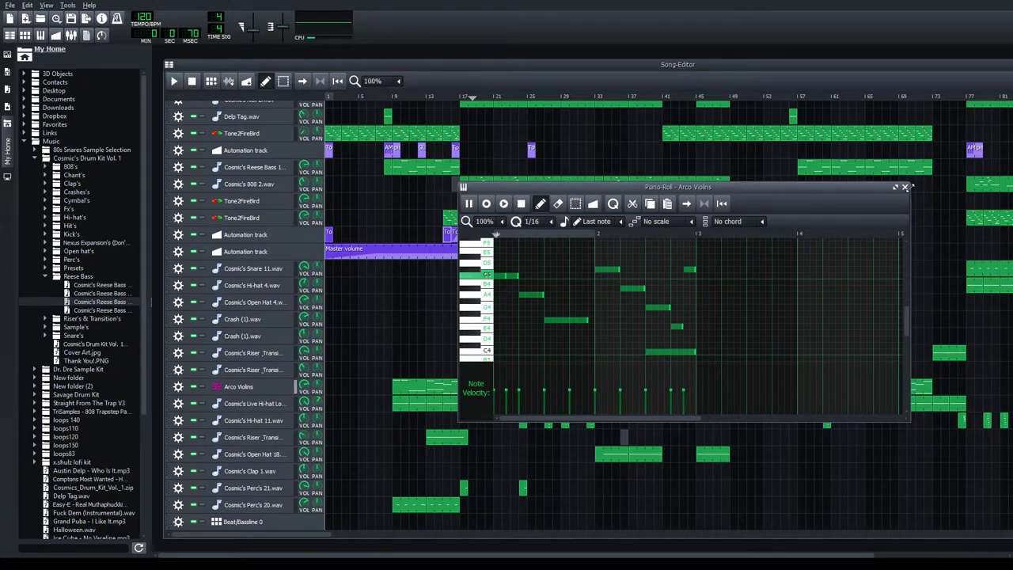
{"action": "double_click", "coordinate": [819, 190]}
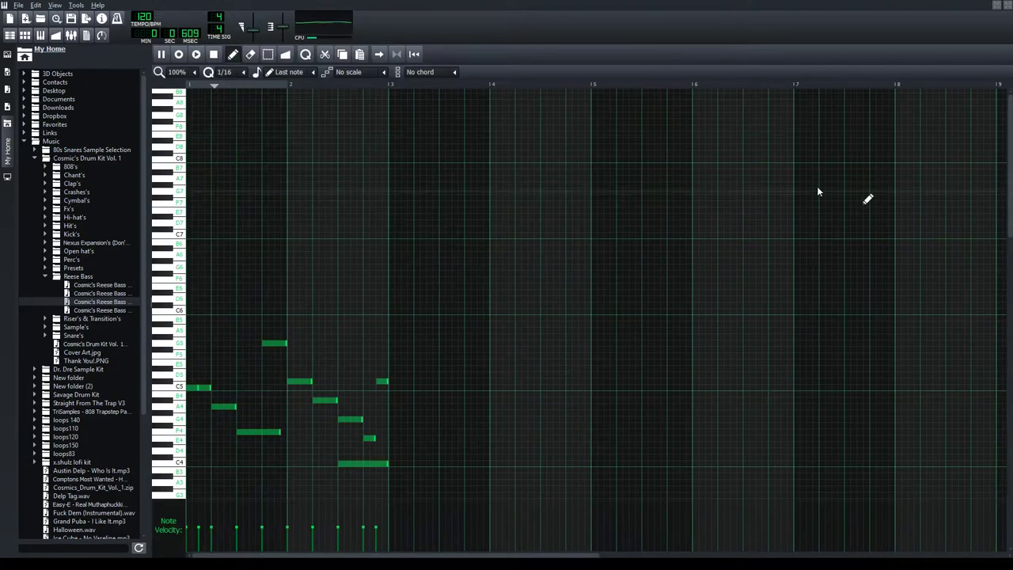
{"action": "left_click", "coordinate": [996, 5]}
{"action": "left_click", "coordinate": [905, 187]}
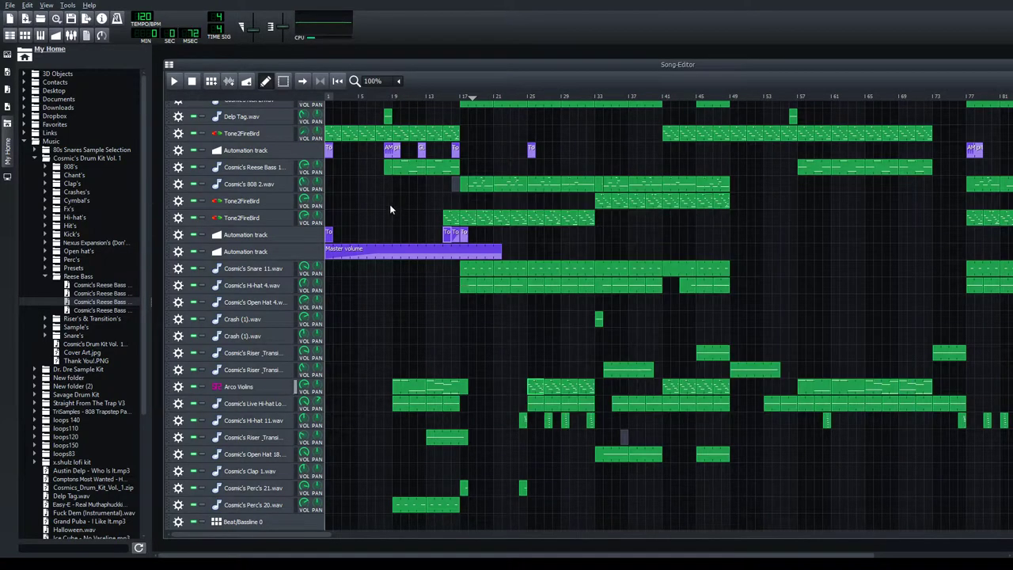
{"action": "left_click", "coordinate": [192, 81]}
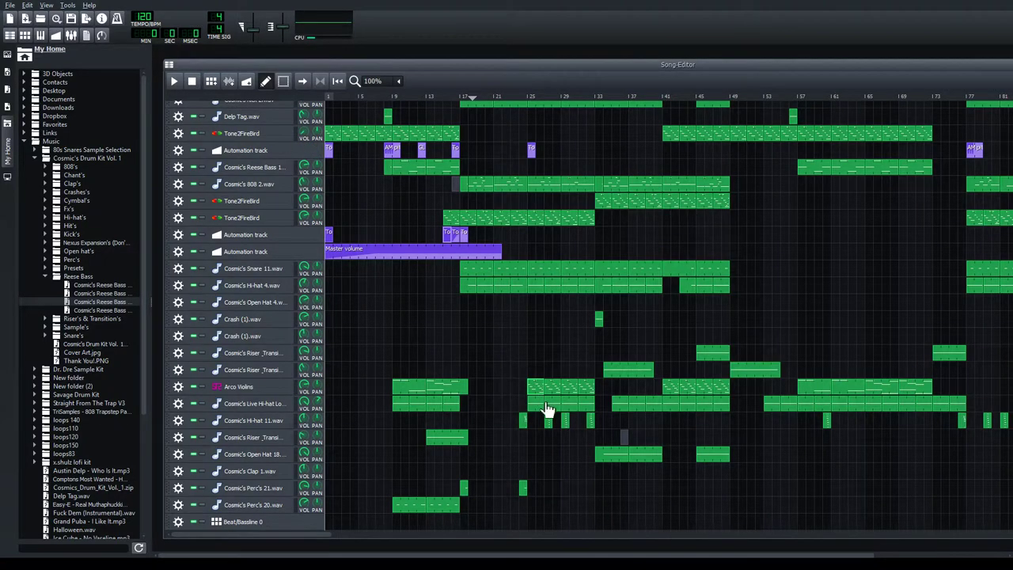
Preview the Live Hi-hat Loop 6 pattern's notes, then close it and stop playback.
{"action": "double_click", "coordinate": [543, 404]}
{"action": "left_click", "coordinate": [468, 204]}
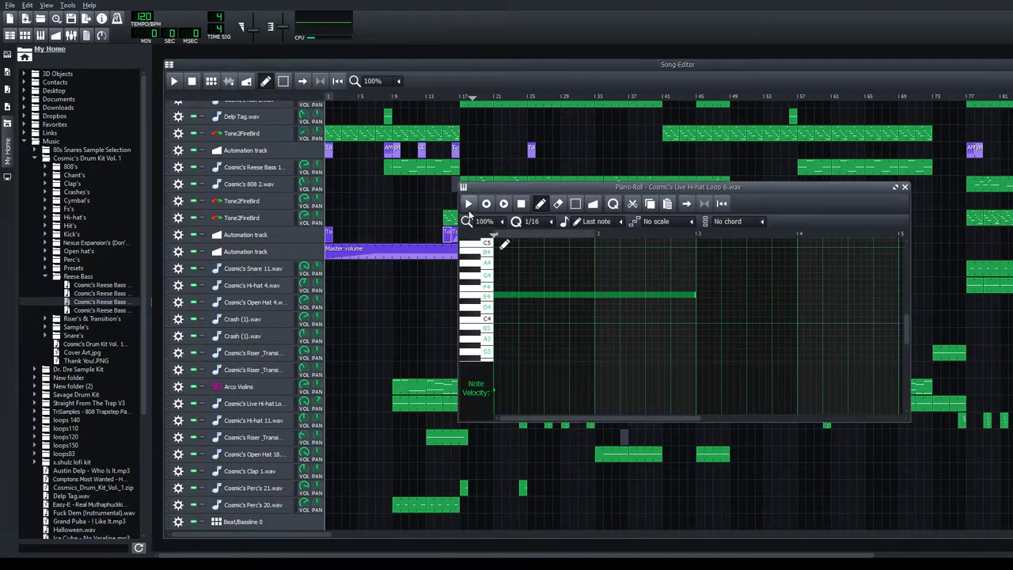
{"action": "left_click", "coordinate": [905, 187]}
{"action": "left_click", "coordinate": [192, 80]}
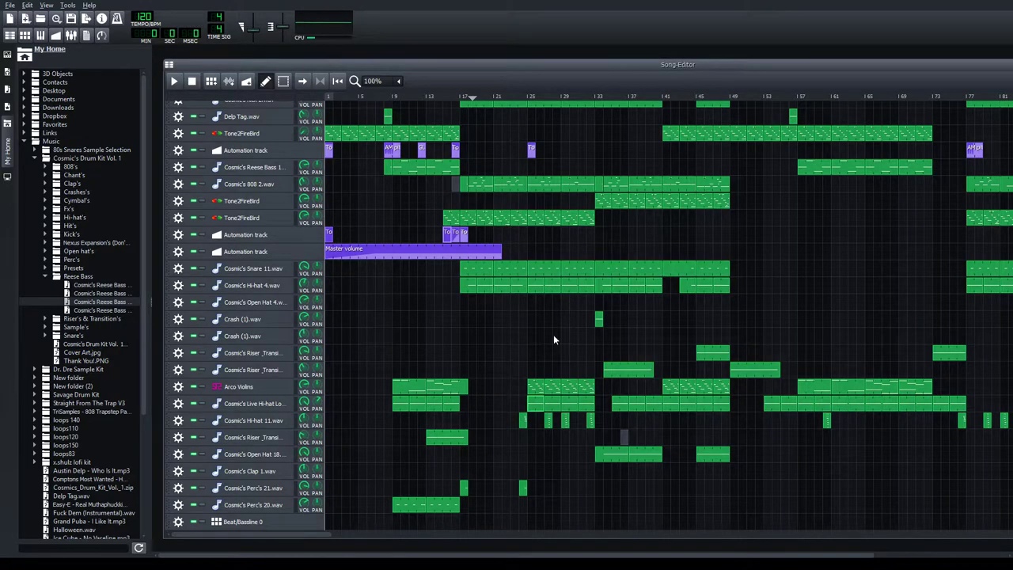
Play the Hi-hat 11 pattern with note panning shown instead of velocity, then close it.
{"action": "double_click", "coordinate": [529, 425]}
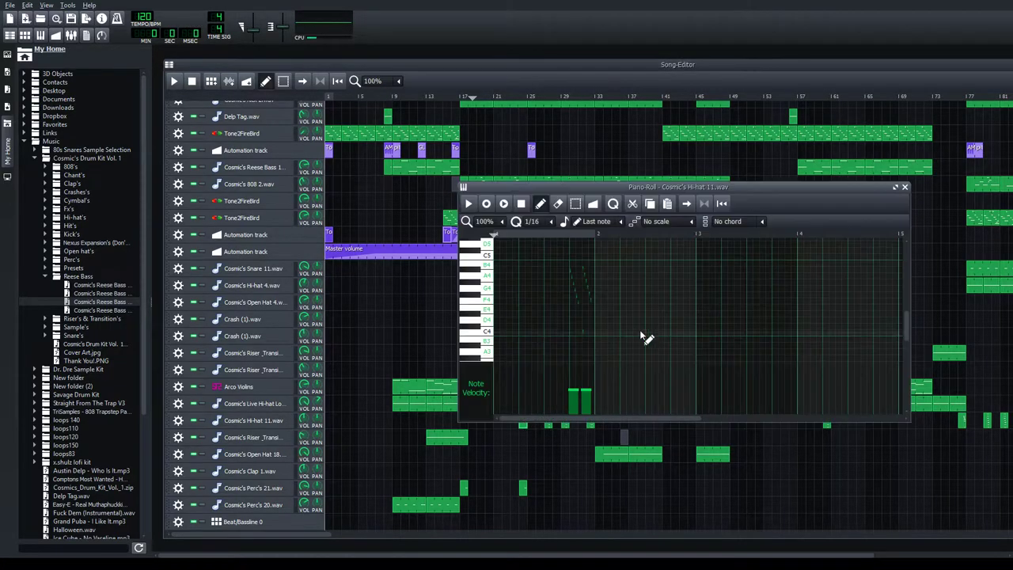
{"action": "left_click", "coordinate": [561, 235]}
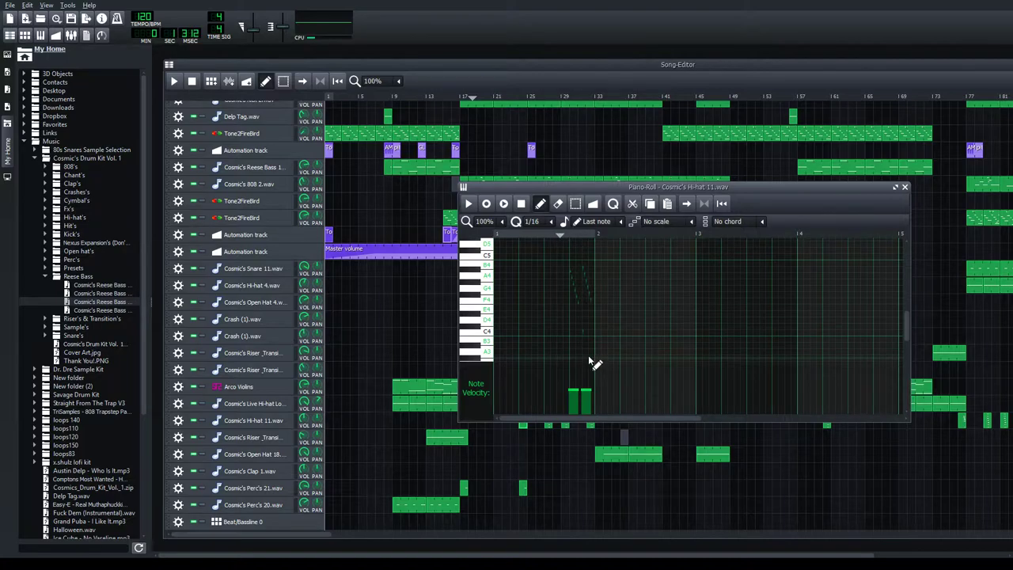
{"action": "scroll", "coordinate": [592, 362], "scroll_direction": "up", "scroll_amount": 1}
{"action": "left_click", "coordinate": [474, 396]}
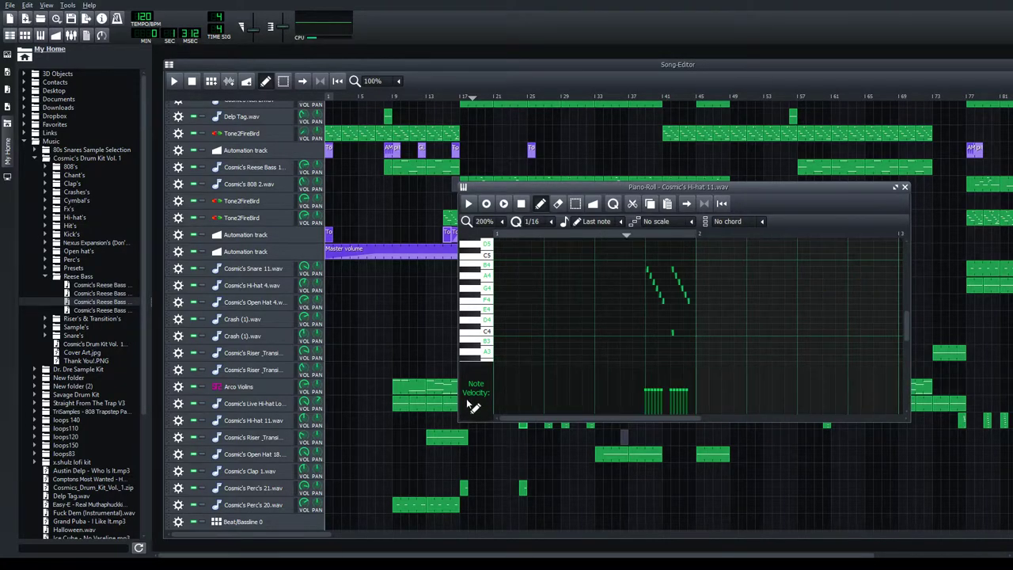
{"action": "key", "text": "space"}
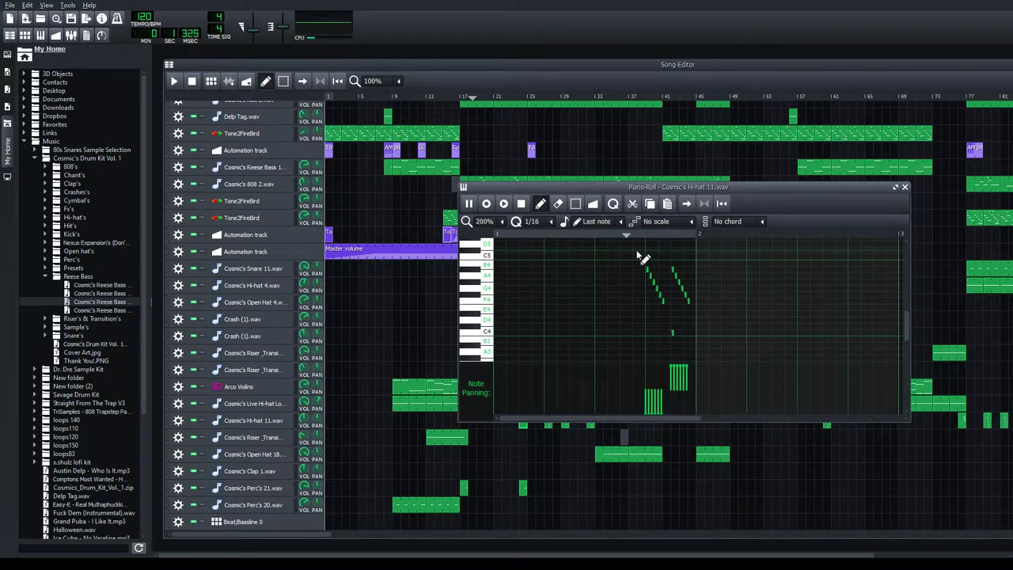
{"action": "left_click", "coordinate": [905, 188]}
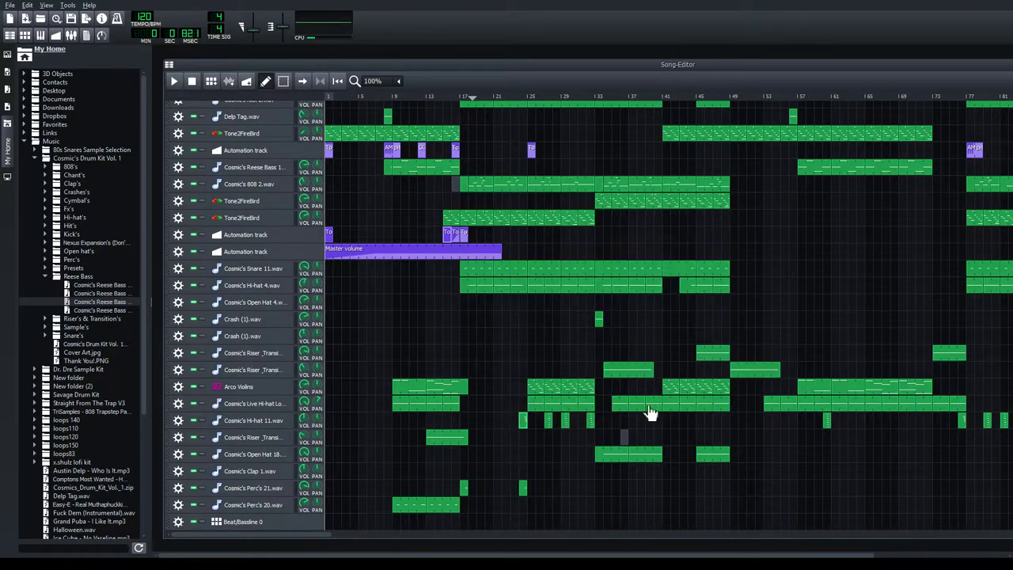
Add and delete a test note in Hi-hat 11, replay it, then close and stop.
{"action": "double_click", "coordinate": [548, 421]}
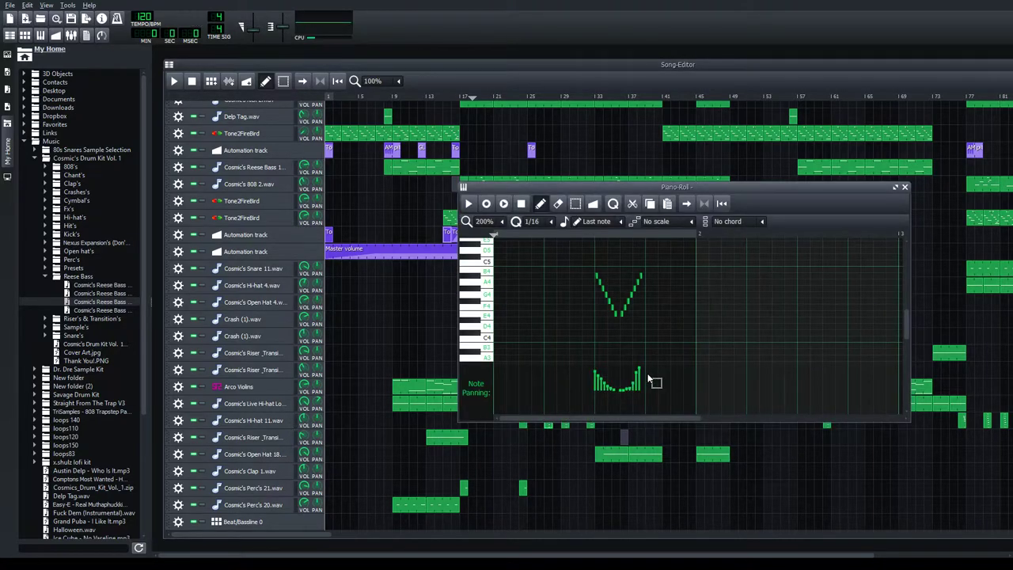
{"action": "left_click", "coordinate": [602, 238]}
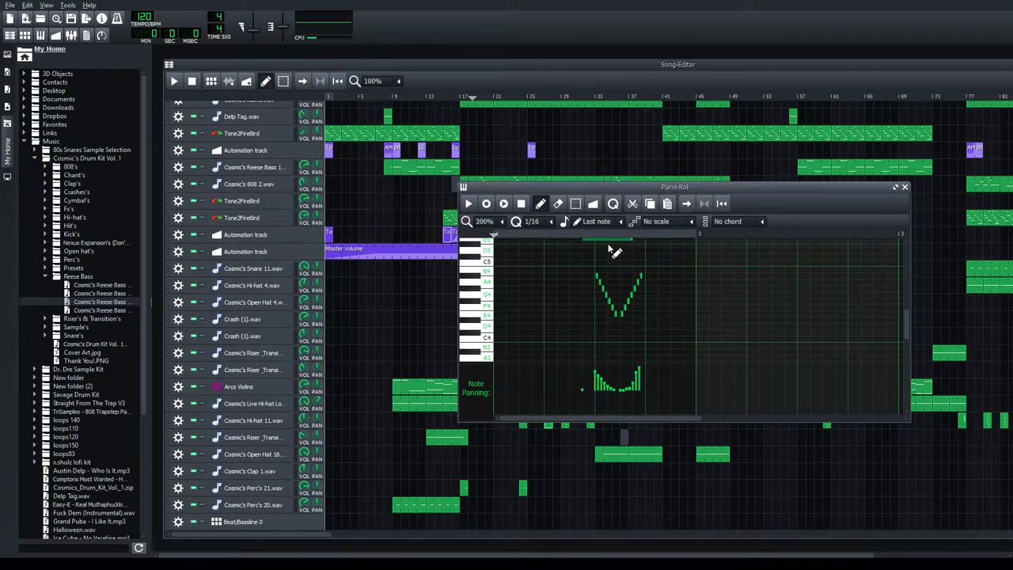
{"action": "right_click", "coordinate": [606, 239]}
{"action": "key", "text": "space"}
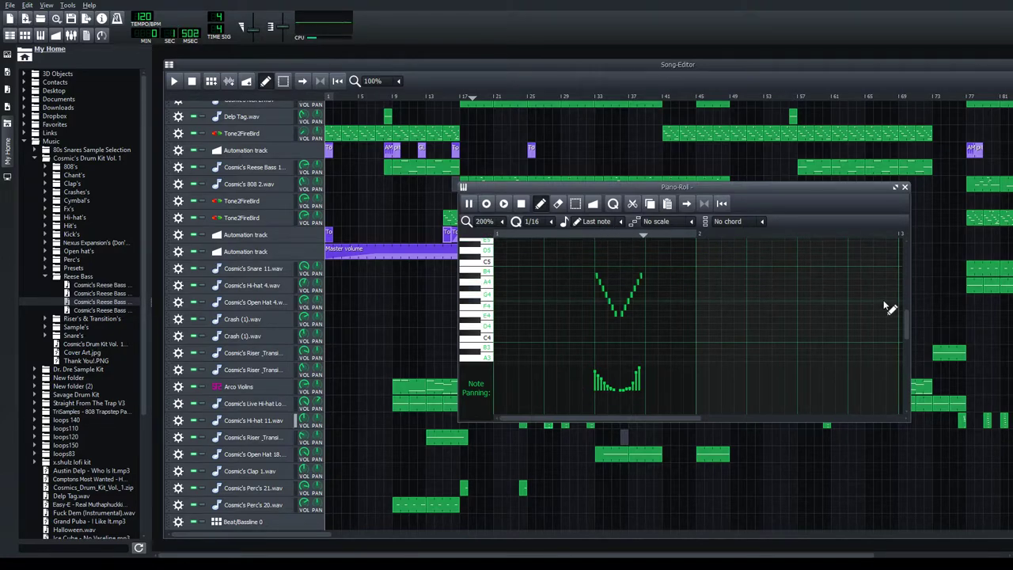
{"action": "left_click", "coordinate": [905, 188]}
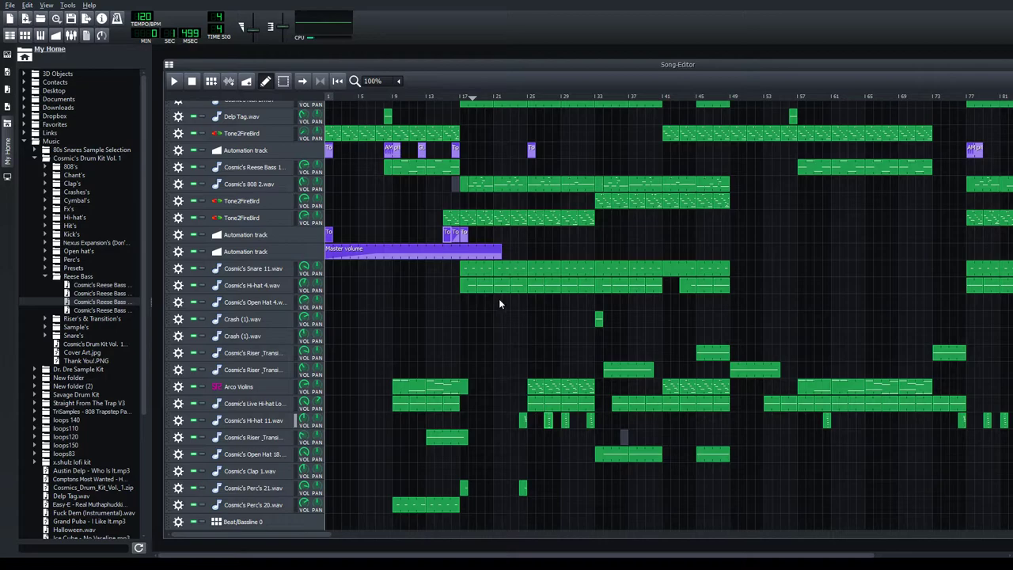
{"action": "left_click", "coordinate": [194, 84]}
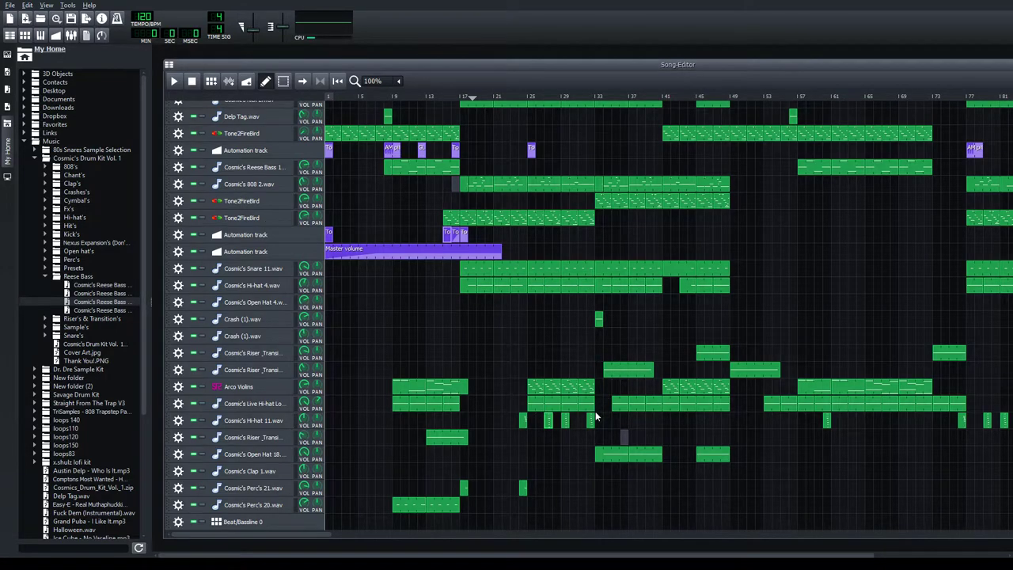
{"action": "scroll", "coordinate": [615, 429], "scroll_direction": "up", "scroll_amount": 1, "text": "ctrl"}
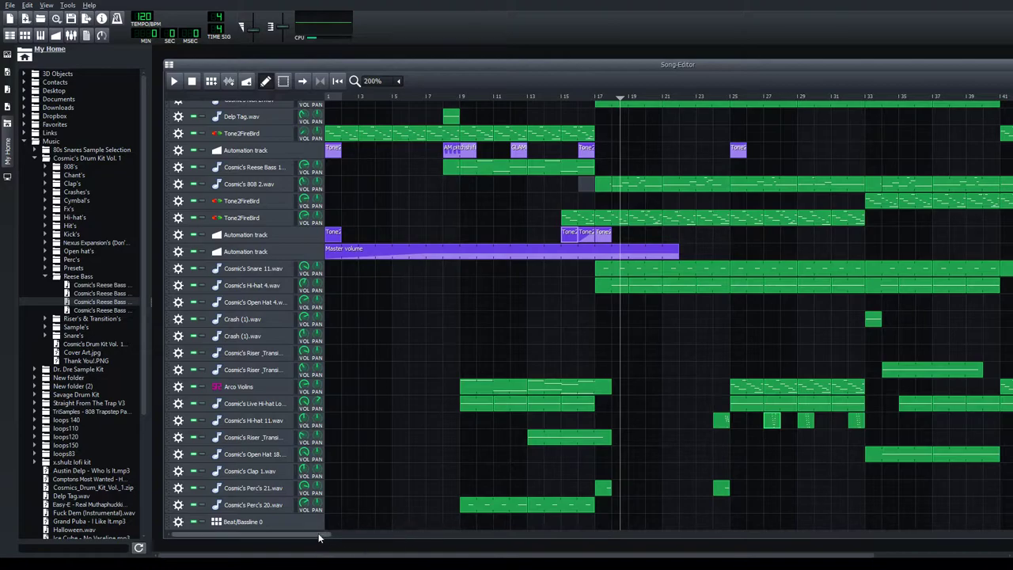
{"action": "left_click_drag", "start_coordinate": [320, 535], "coordinate": [388, 536]}
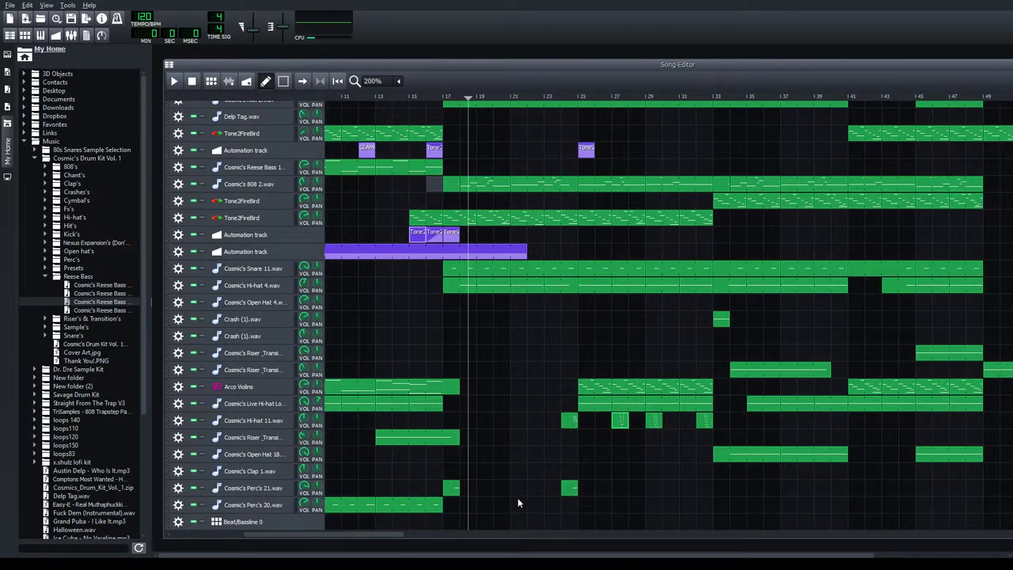
{"action": "double_click", "coordinate": [451, 487]}
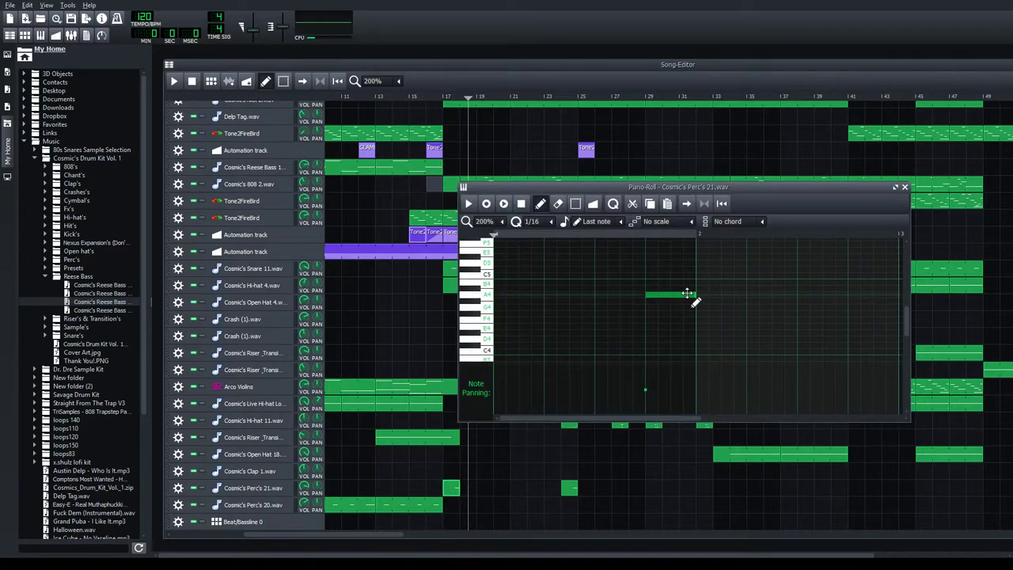
{"action": "left_click", "coordinate": [645, 236]}
{"action": "key", "text": "space"}
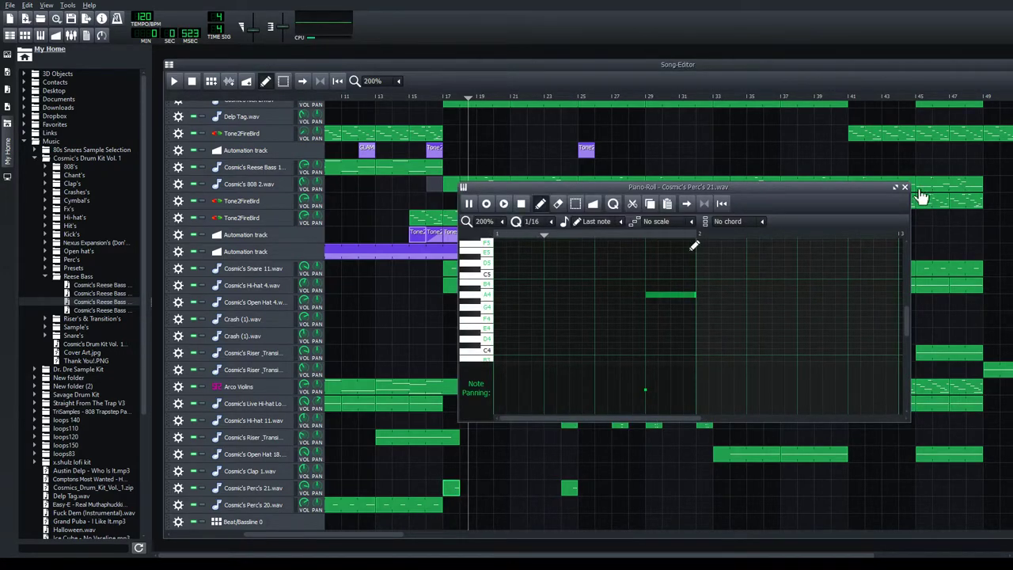
{"action": "left_click", "coordinate": [905, 187]}
{"action": "left_click", "coordinate": [199, 86]}
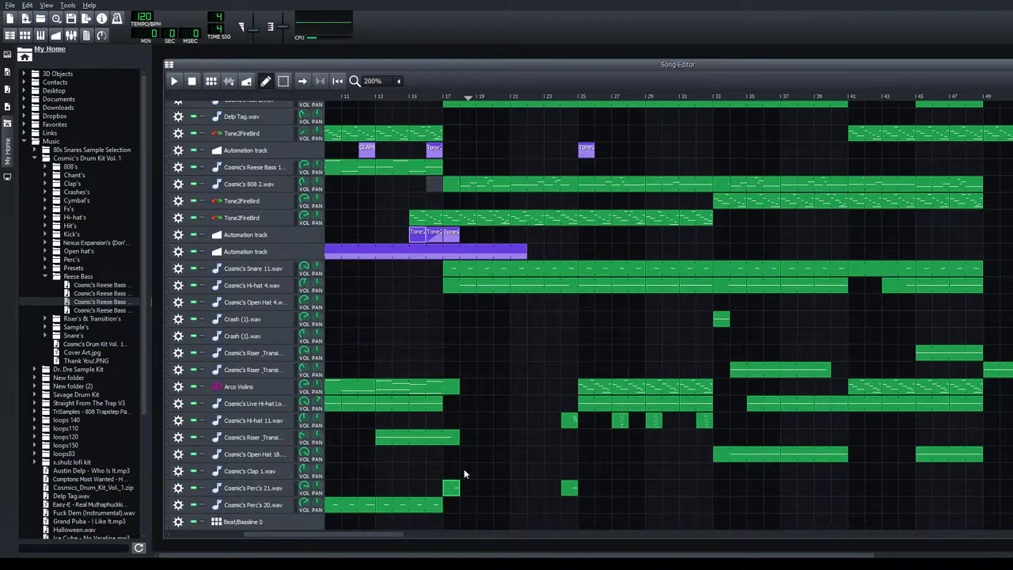
{"action": "scroll", "coordinate": [468, 244], "scroll_direction": "up", "scroll_amount": 1}
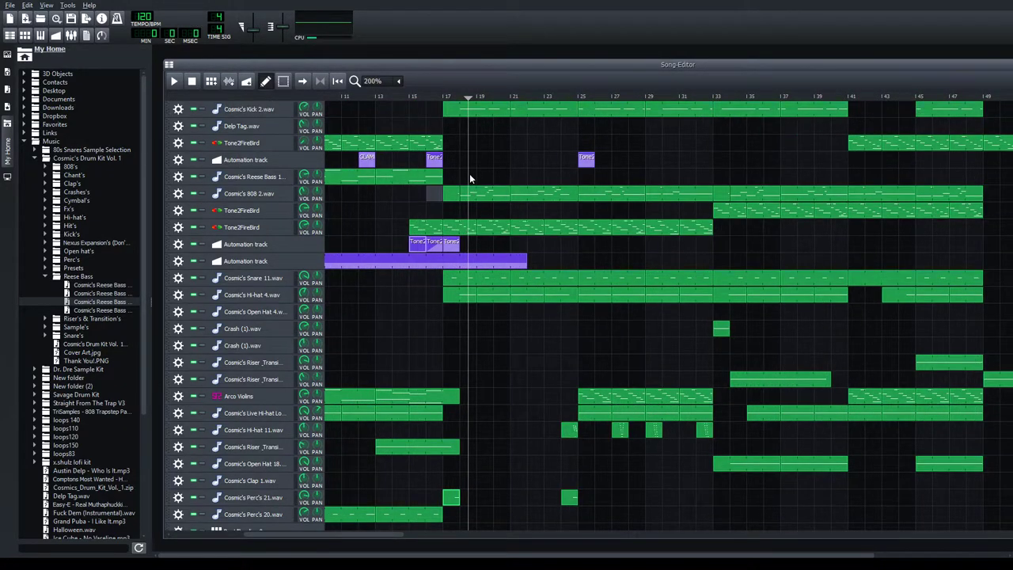
{"action": "left_click", "coordinate": [446, 90]}
{"action": "left_click", "coordinate": [173, 82]}
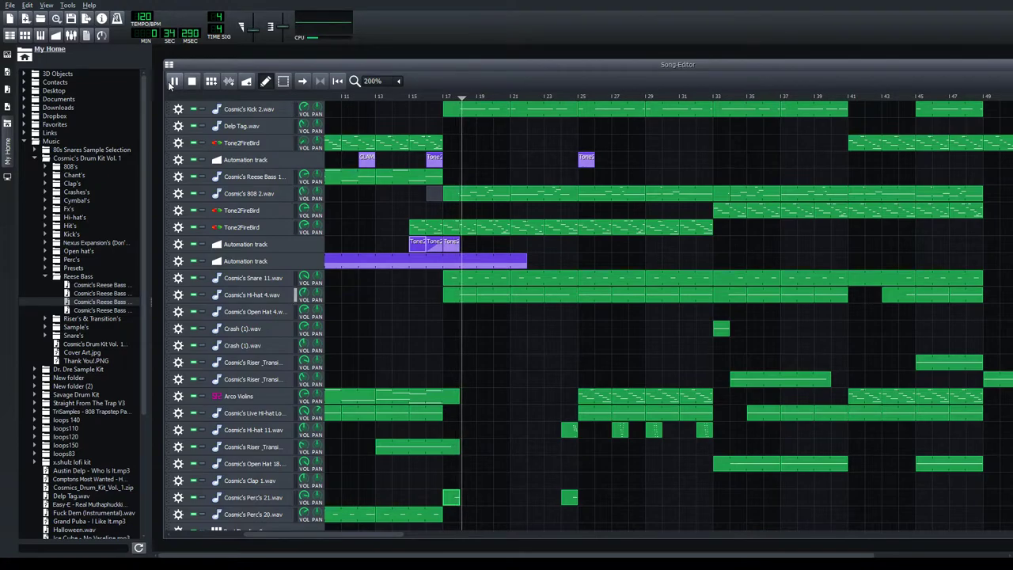
{"action": "left_click", "coordinate": [191, 82]}
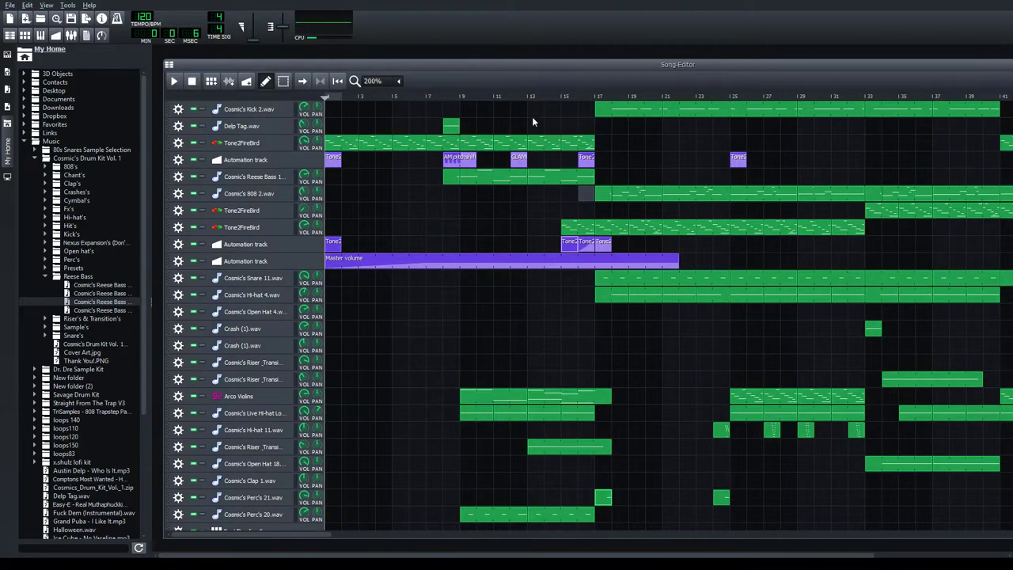
{"action": "double_click", "coordinate": [619, 111]}
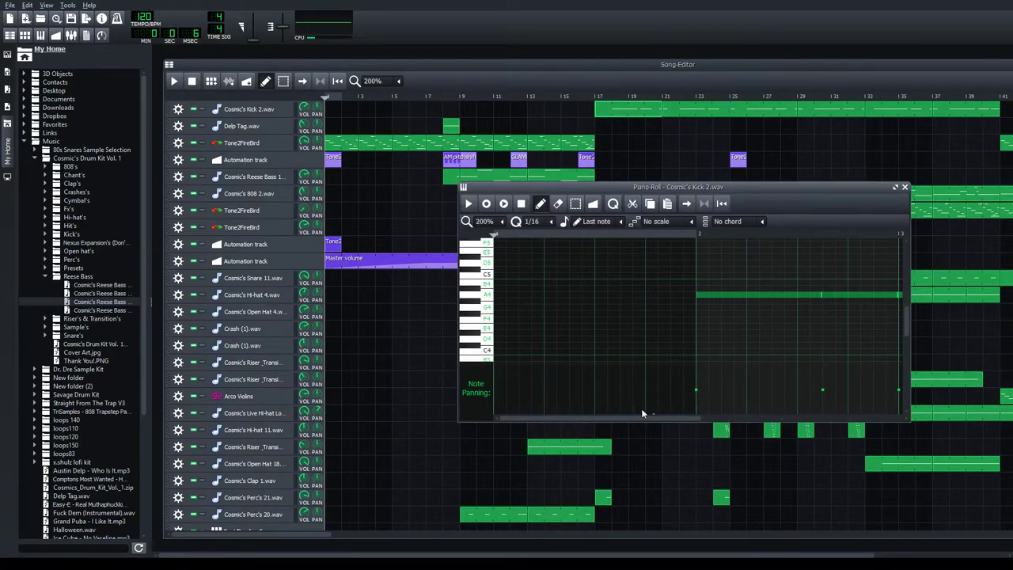
{"action": "left_click_drag", "start_coordinate": [628, 415], "coordinate": [671, 415]}
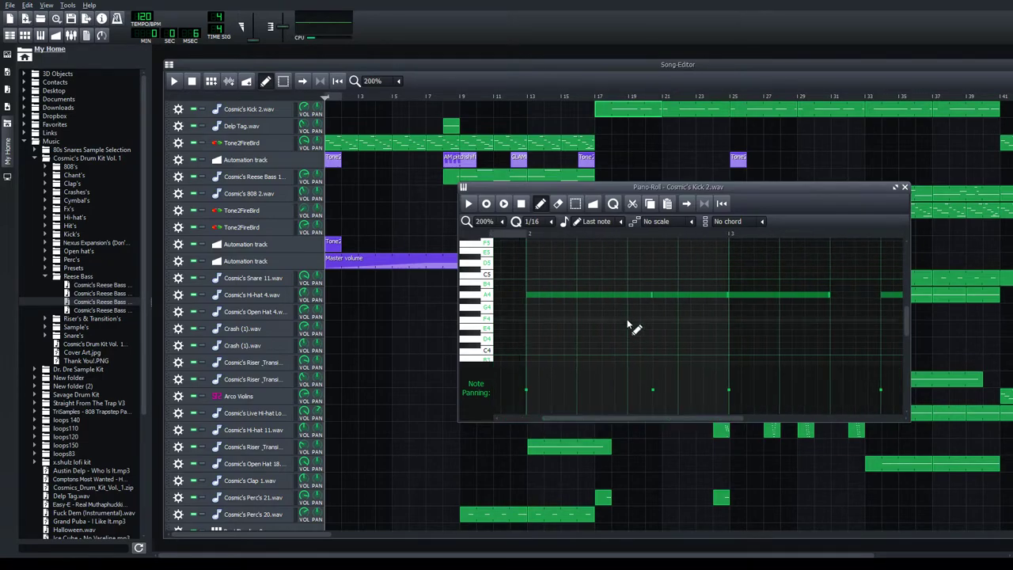
{"action": "left_click", "coordinate": [474, 205]}
{"action": "left_click", "coordinate": [521, 204]}
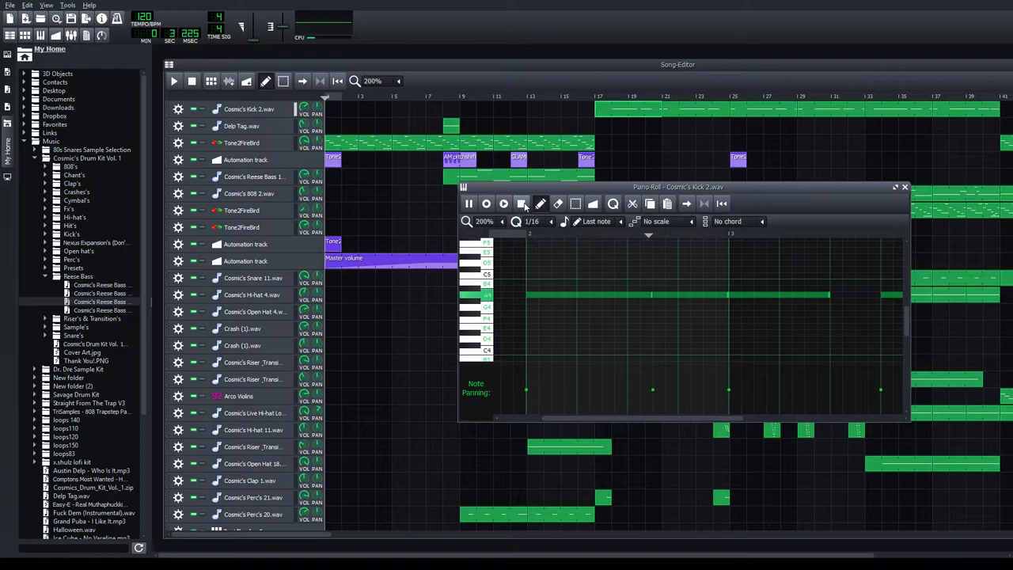
{"action": "left_click", "coordinate": [904, 188]}
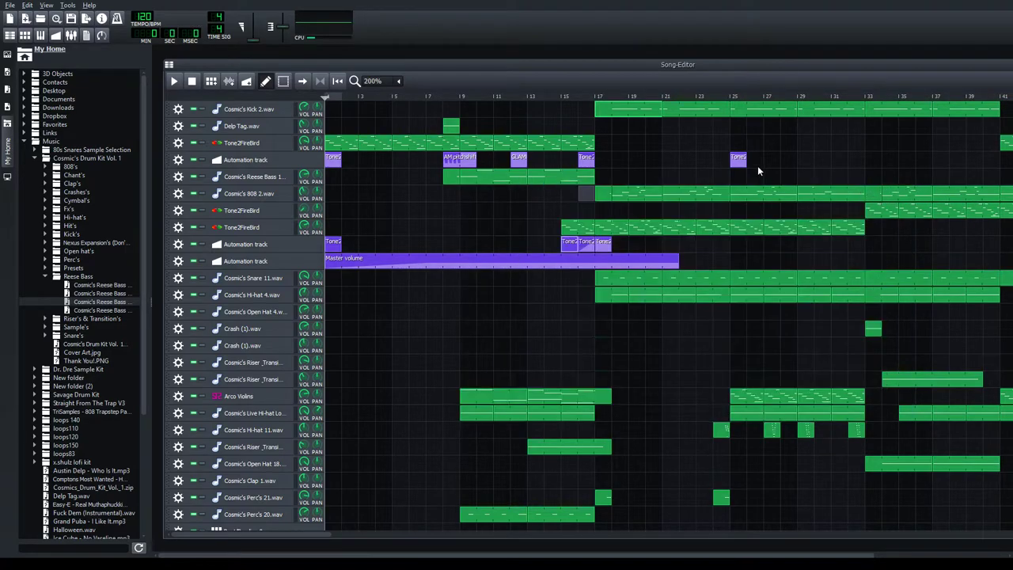
Set the playback position to bar 17 and briefly view the Tone2FireBird instrument settings.
{"action": "left_click", "coordinate": [599, 98]}
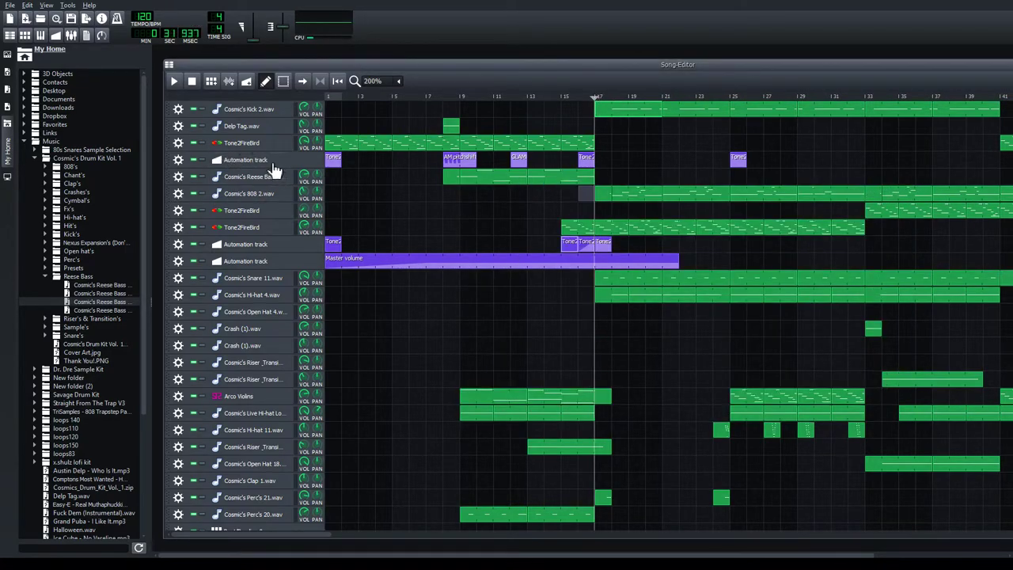
{"action": "left_click", "coordinate": [263, 231]}
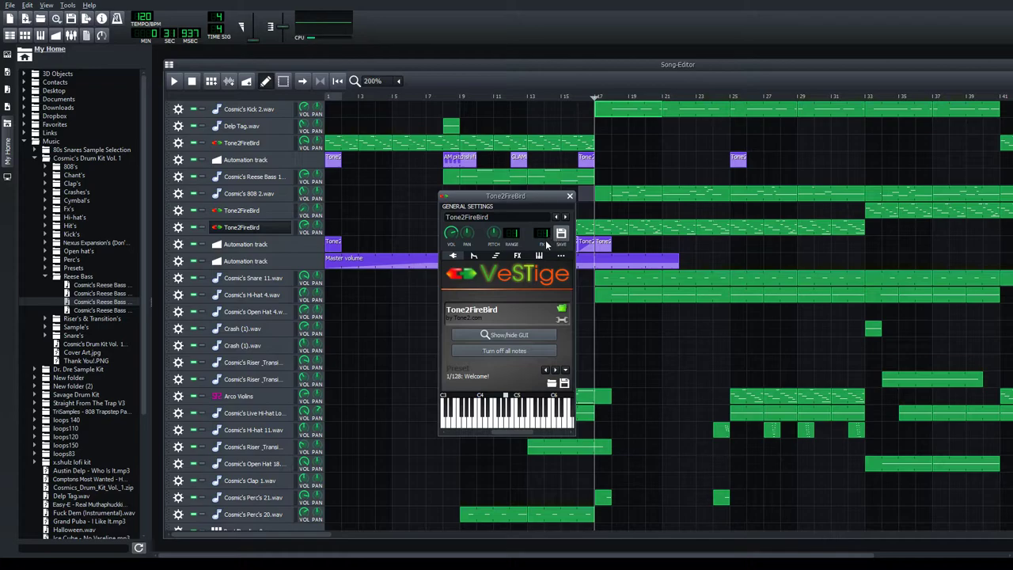
{"action": "left_click", "coordinate": [569, 196]}
Show the Cosmic's Kick 2.wav effects chain and its Peak Controller settings, repositioning near bar 17.
{"action": "left_click", "coordinate": [277, 109]}
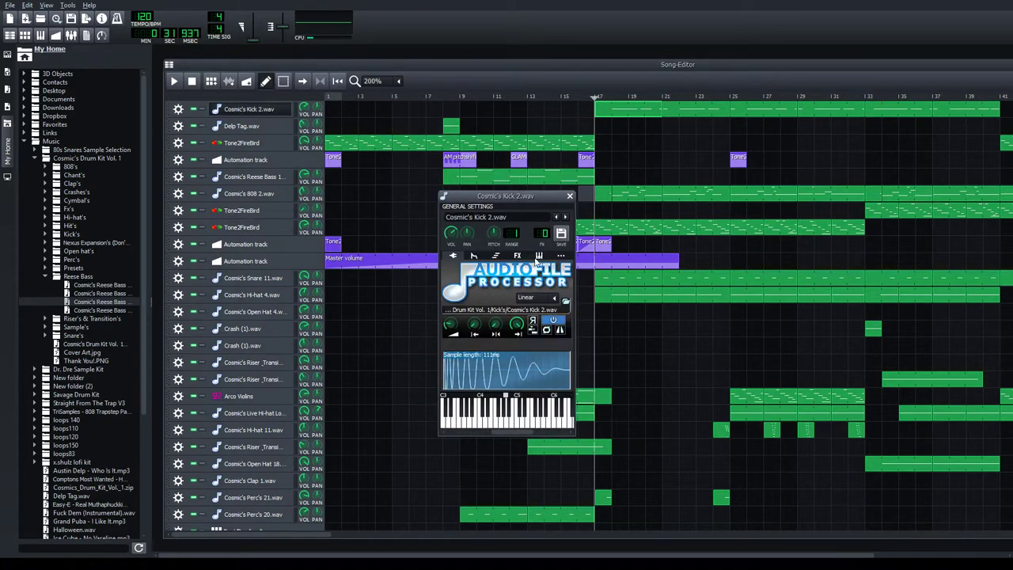
{"action": "left_click", "coordinate": [518, 256]}
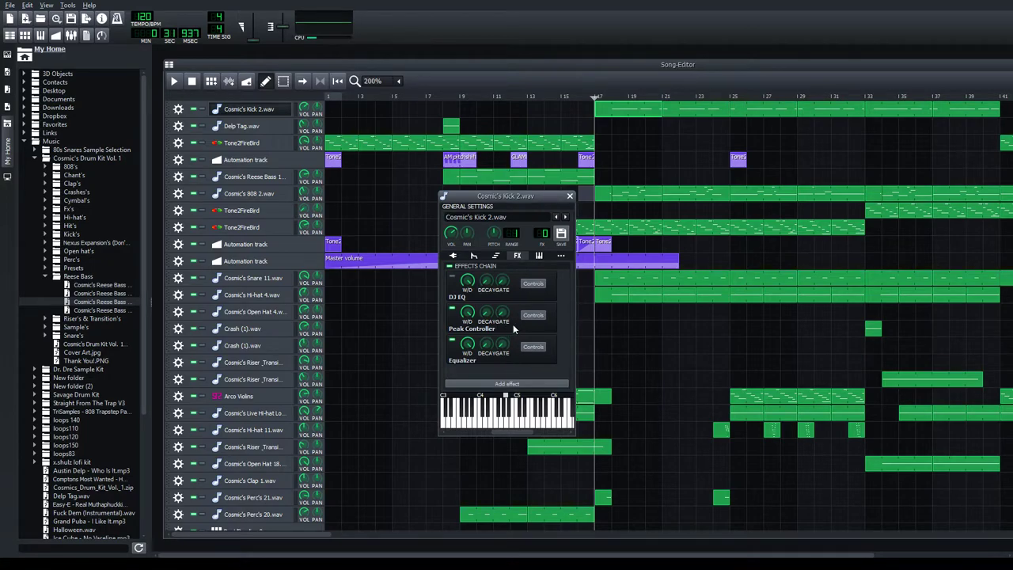
{"action": "left_click", "coordinate": [541, 315]}
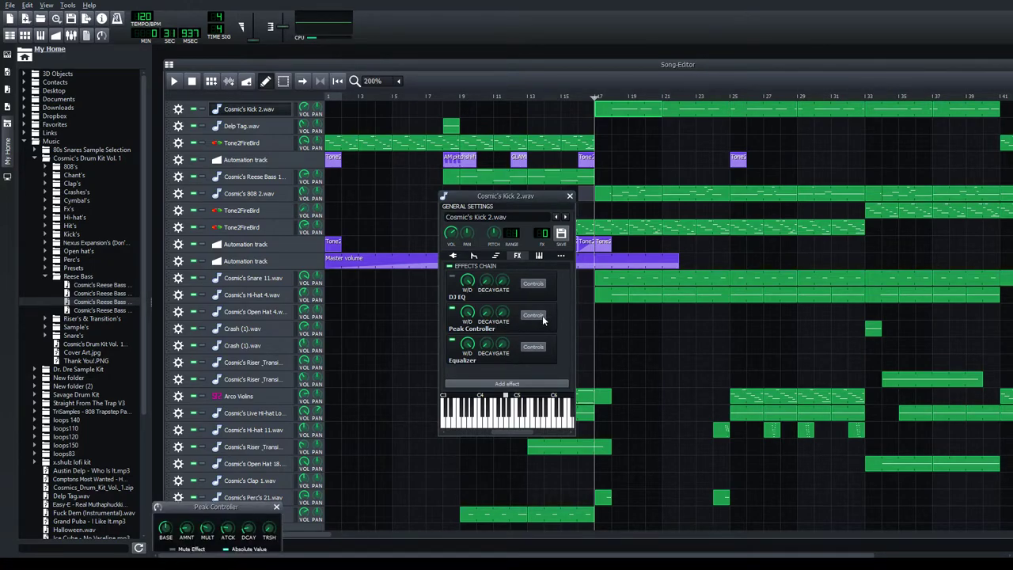
{"action": "left_click", "coordinate": [610, 99]}
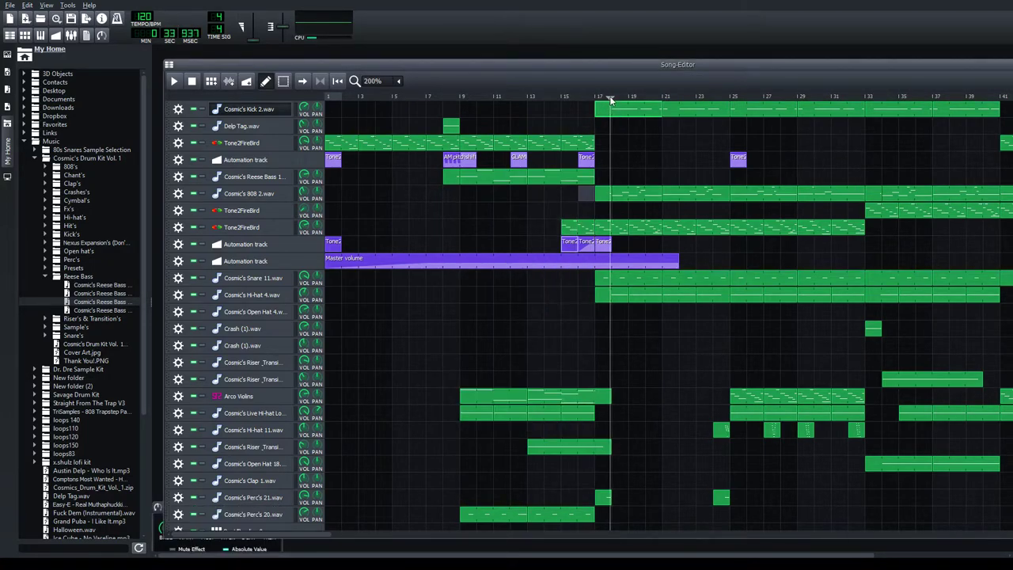
Play the song from bar 17, then stop and rewind to 0:00.
{"action": "left_click", "coordinate": [181, 84]}
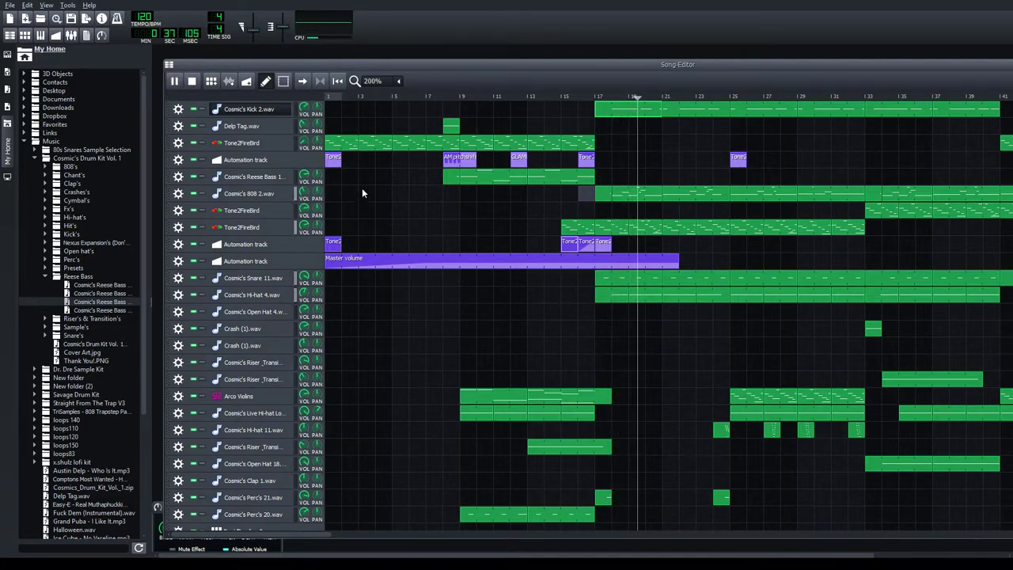
{"action": "left_click", "coordinate": [192, 81]}
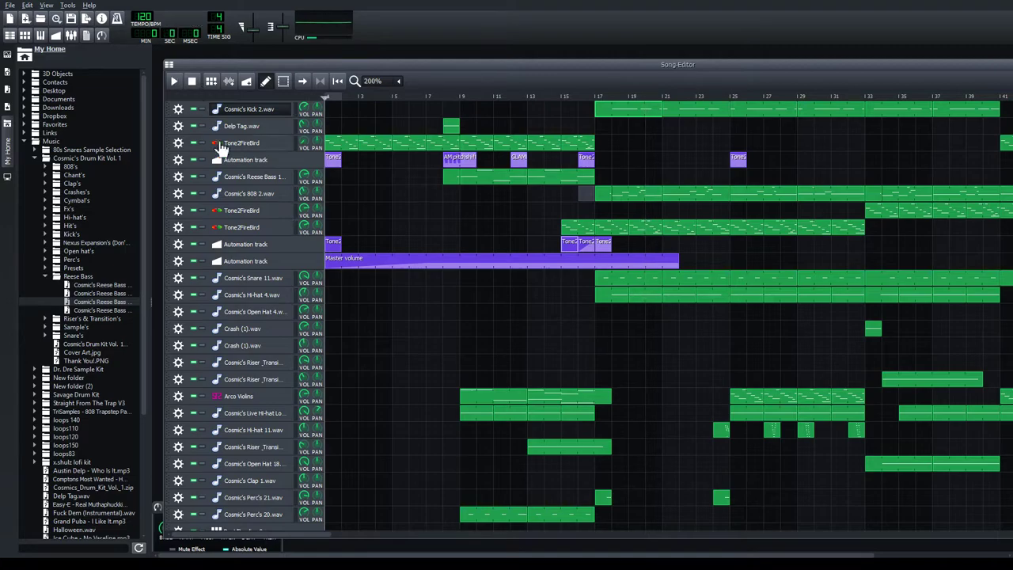
{"action": "left_click", "coordinate": [72, 35]}
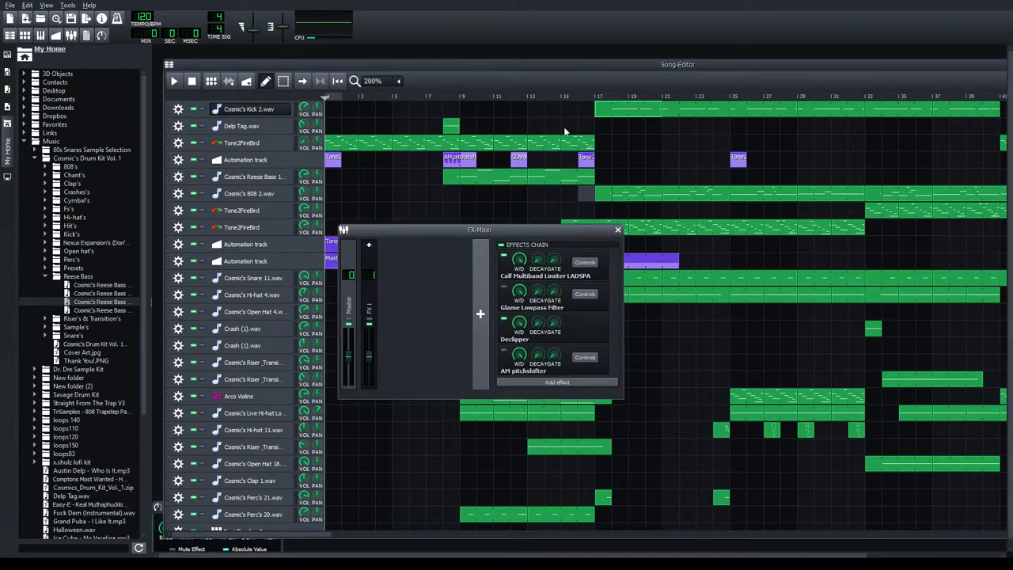
{"action": "left_click_drag", "start_coordinate": [468, 230], "coordinate": [192, 165]}
{"action": "left_click", "coordinate": [599, 96]}
{"action": "left_click", "coordinate": [586, 95]}
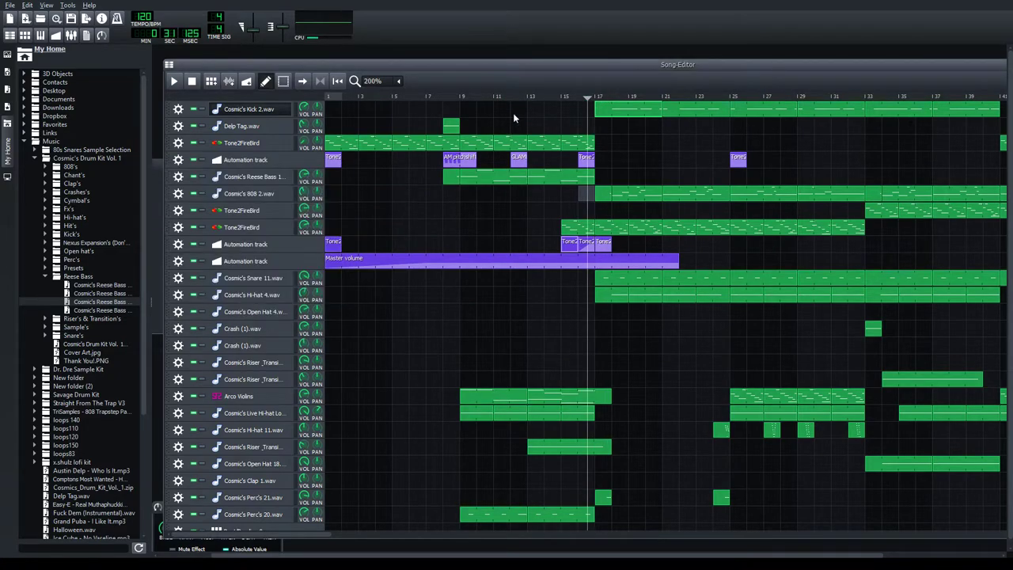
{"action": "left_click", "coordinate": [174, 80]}
{"action": "key", "text": "F9"}
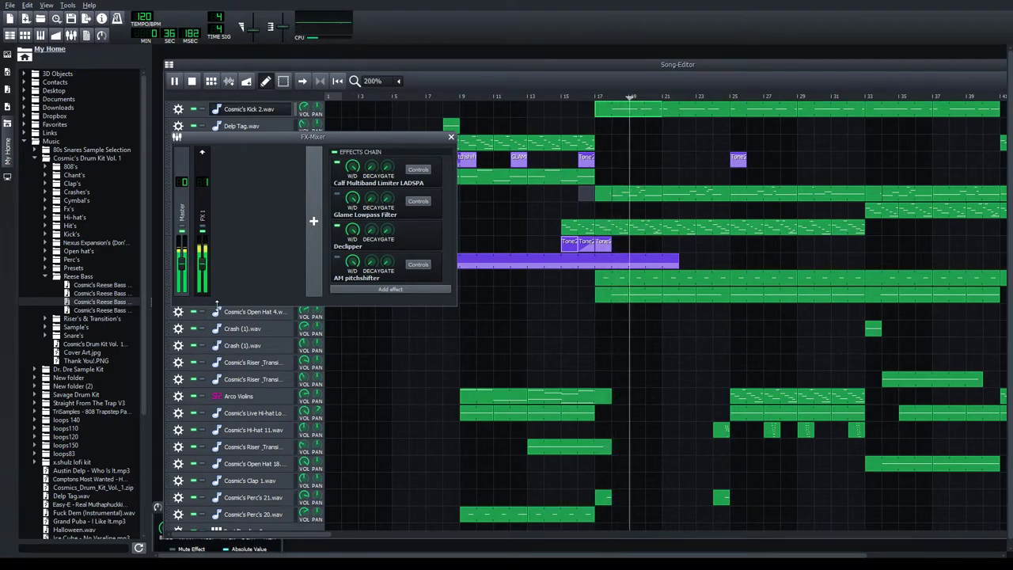
{"action": "left_click", "coordinate": [192, 82]}
{"action": "key", "text": "F9"}
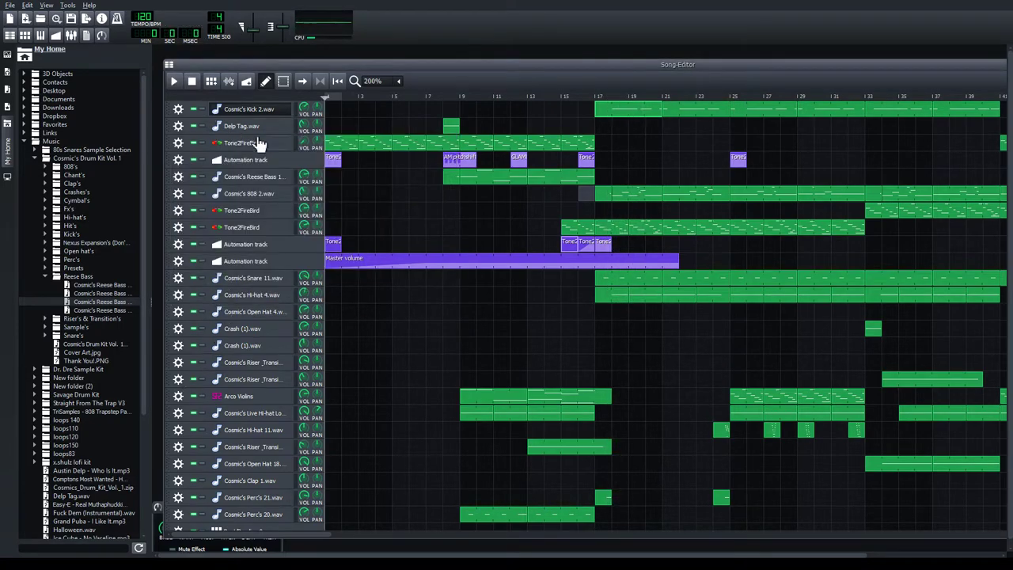
Dismiss the Peak Controller window and play the song from just past bar 17.
{"action": "left_click", "coordinate": [159, 508]}
{"action": "left_click", "coordinate": [273, 508]}
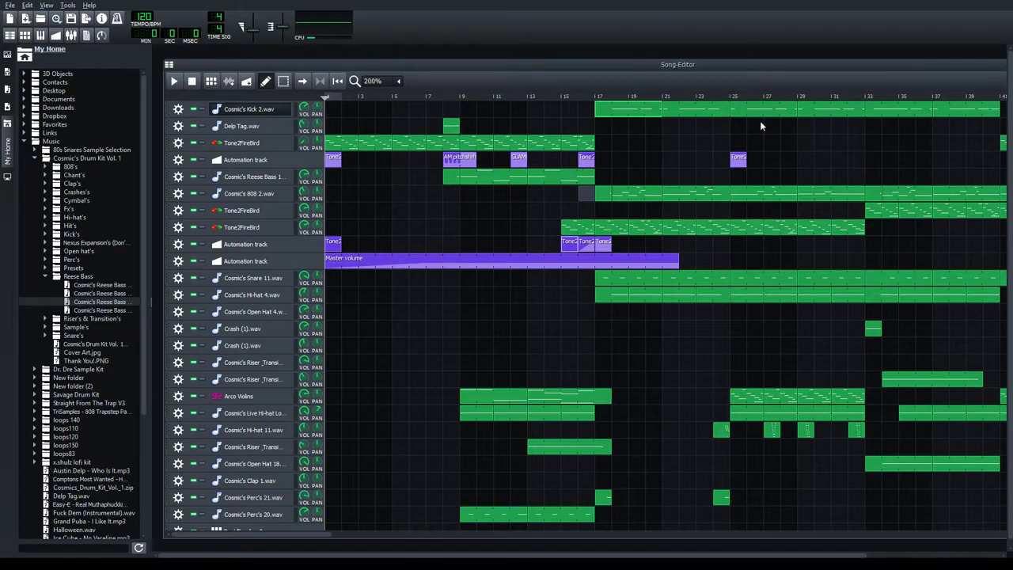
{"action": "left_click", "coordinate": [611, 99]}
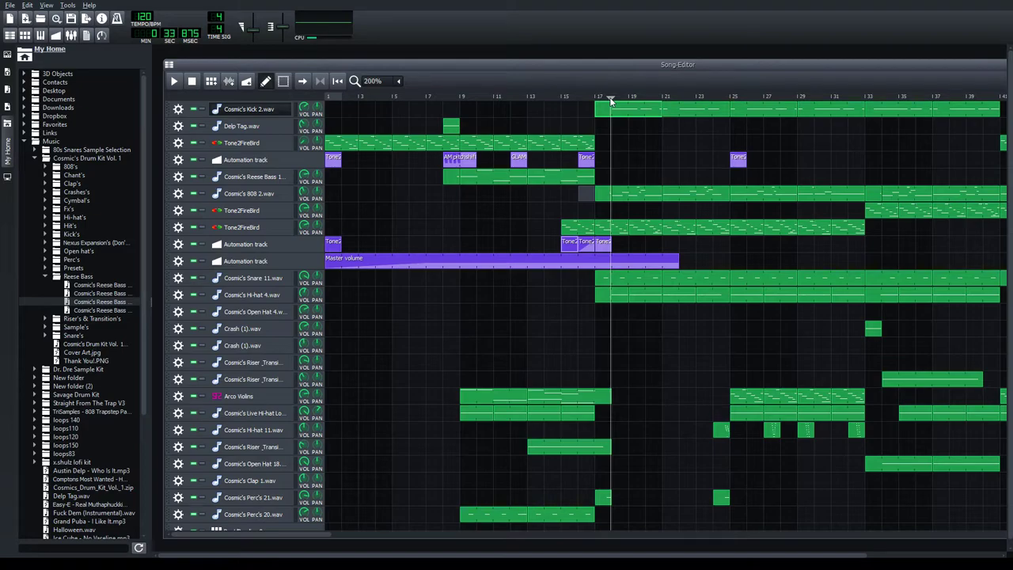
{"action": "key", "text": "space"}
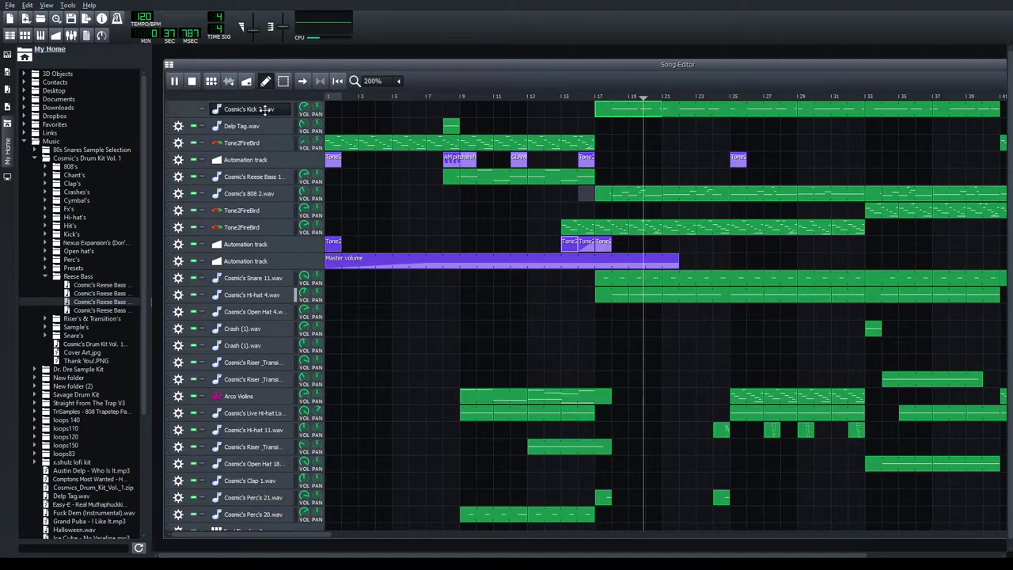
View the Cosmic's Kick 2.wav effects chain, close the kick window, and stop playback.
{"action": "left_click_drag", "start_coordinate": [366, 64], "coordinate": [360, 64]}
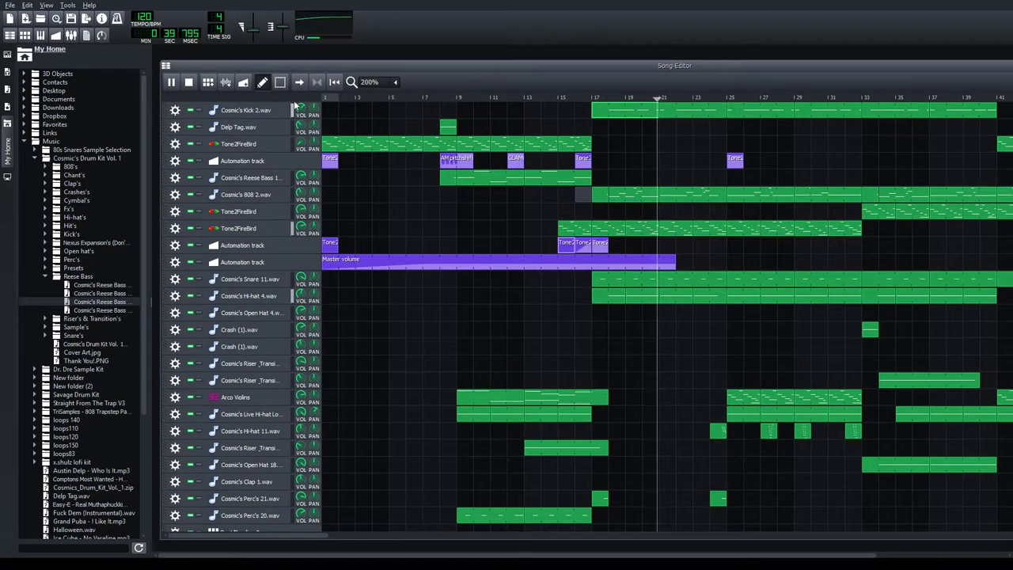
{"action": "left_click", "coordinate": [261, 110]}
{"action": "left_click", "coordinate": [517, 255]}
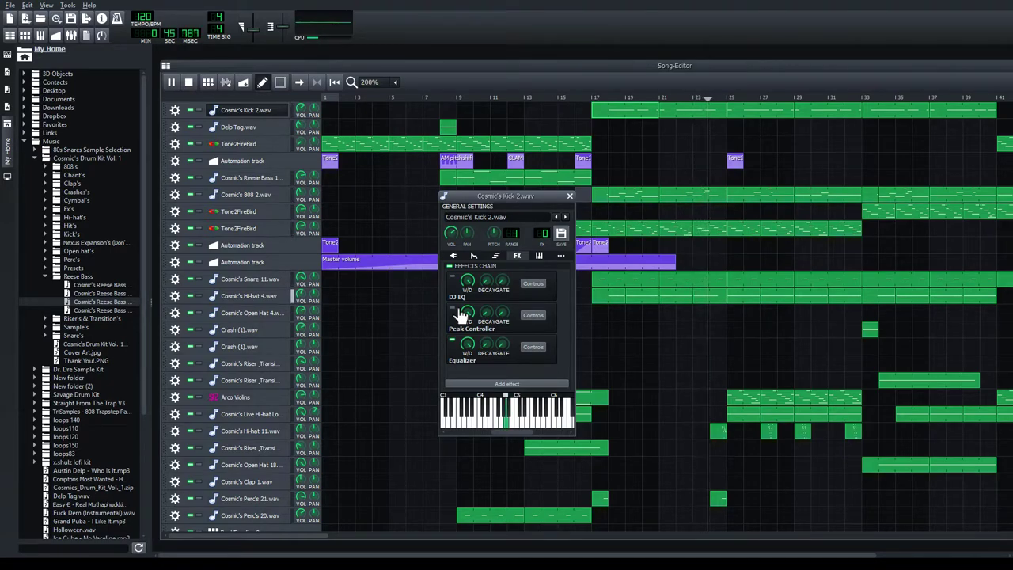
{"action": "left_click", "coordinate": [571, 196]}
{"action": "key", "text": "space"}
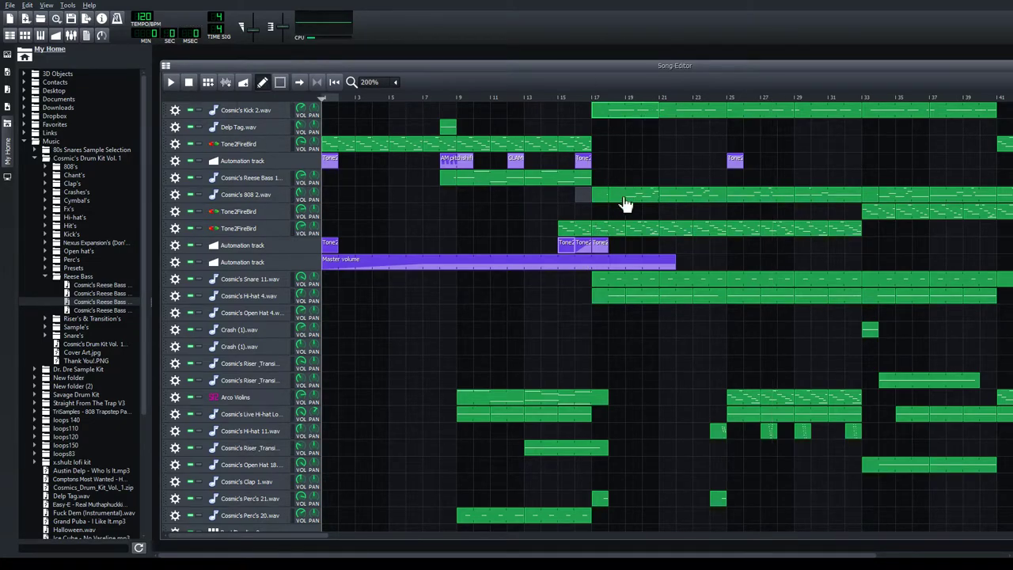
{"action": "scroll", "coordinate": [664, 385], "scroll_direction": "down", "scroll_amount": 1}
{"action": "scroll", "coordinate": [665, 385], "scroll_direction": "up", "scroll_amount": 1}
{"action": "double_click", "coordinate": [780, 114]}
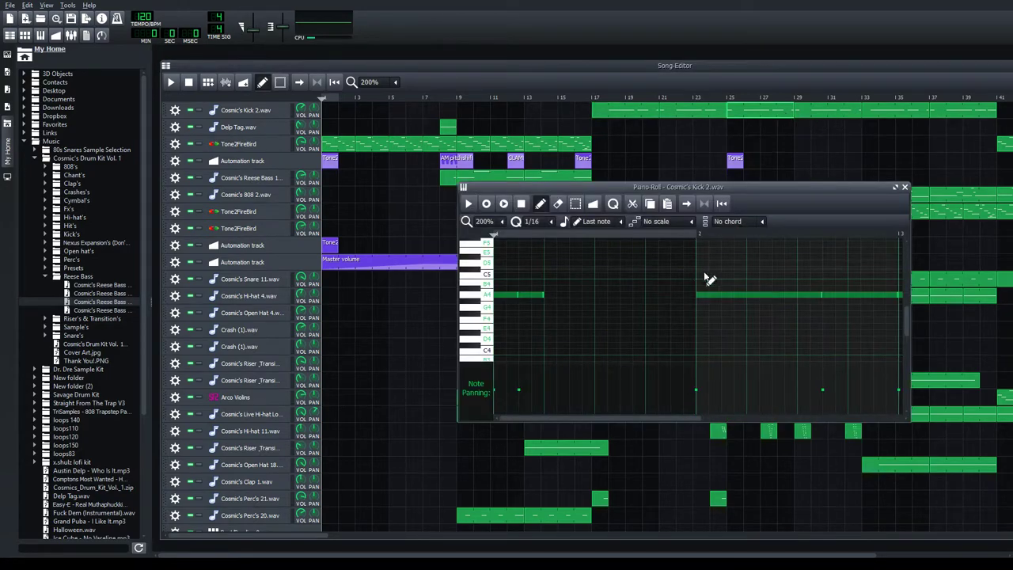
{"action": "mouse_move", "coordinate": [592, 421]}
{"action": "left_mouse_down"}
{"action": "mouse_move", "coordinate": [716, 392]}
{"action": "mouse_move", "coordinate": [701, 395]}
{"action": "left_mouse_up"}
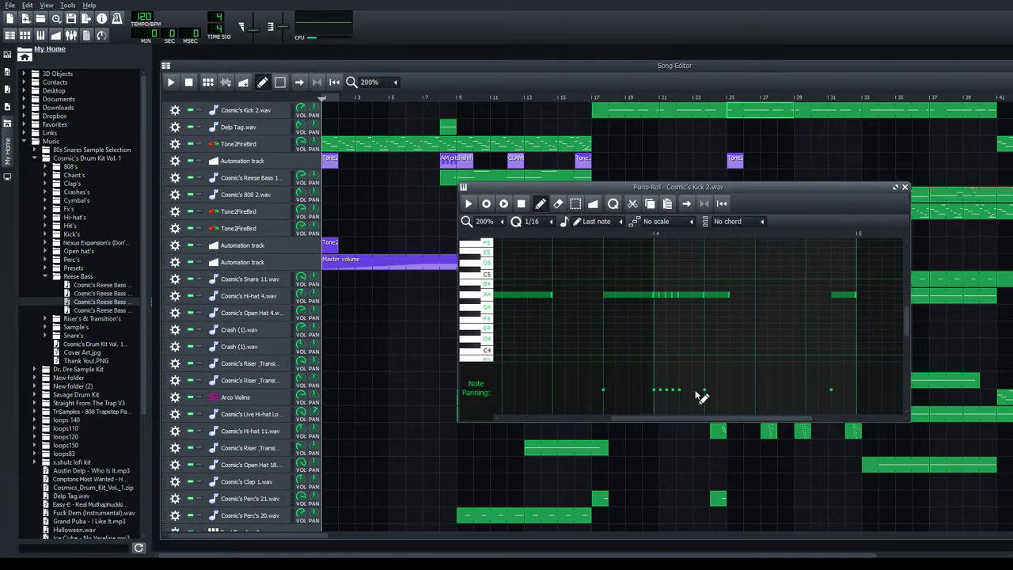
{"action": "left_click", "coordinate": [639, 234]}
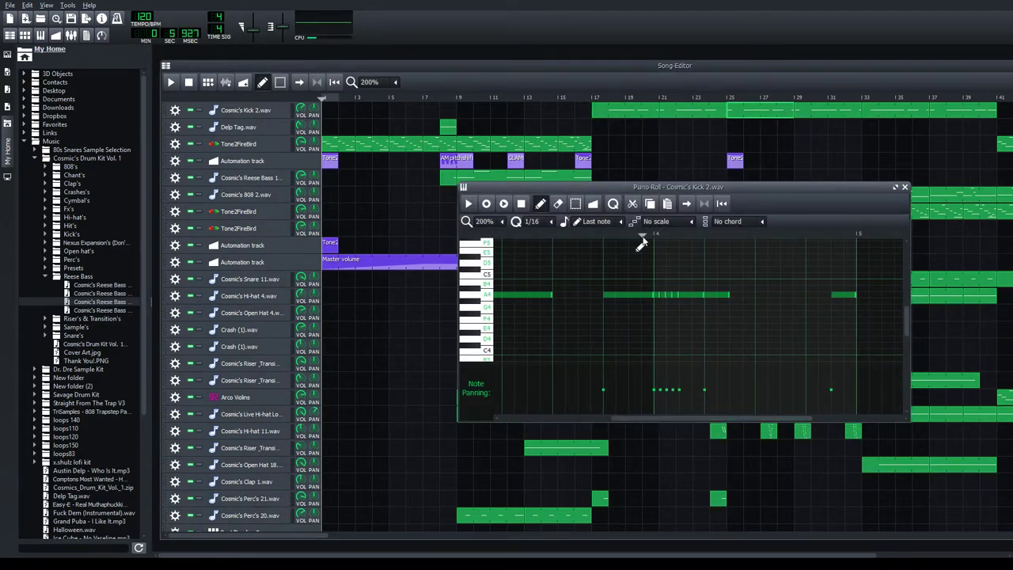
{"action": "left_click", "coordinate": [469, 204]}
{"action": "left_click", "coordinate": [520, 203]}
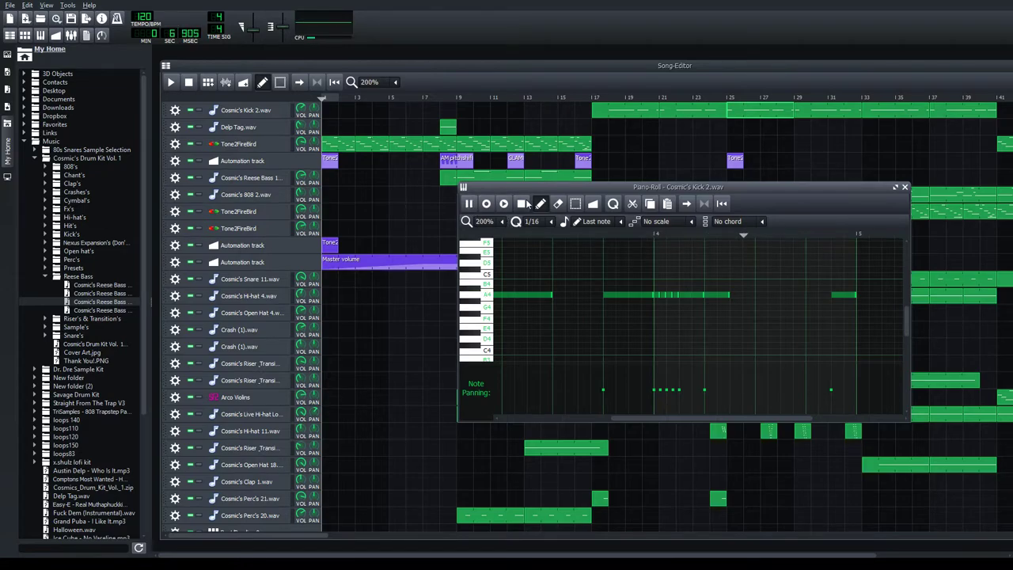
{"action": "left_click", "coordinate": [904, 187]}
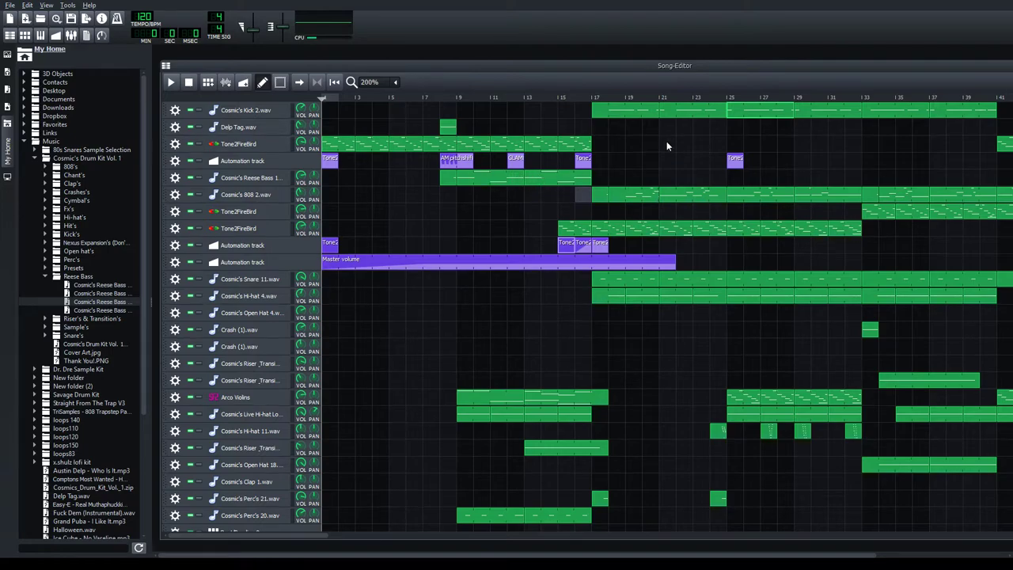
Play from bar 15, scrub between bars 16 and 18, then open the Cosmic's 808 2.wav pattern.
{"action": "left_click", "coordinate": [547, 98]}
{"action": "key", "text": "space"}
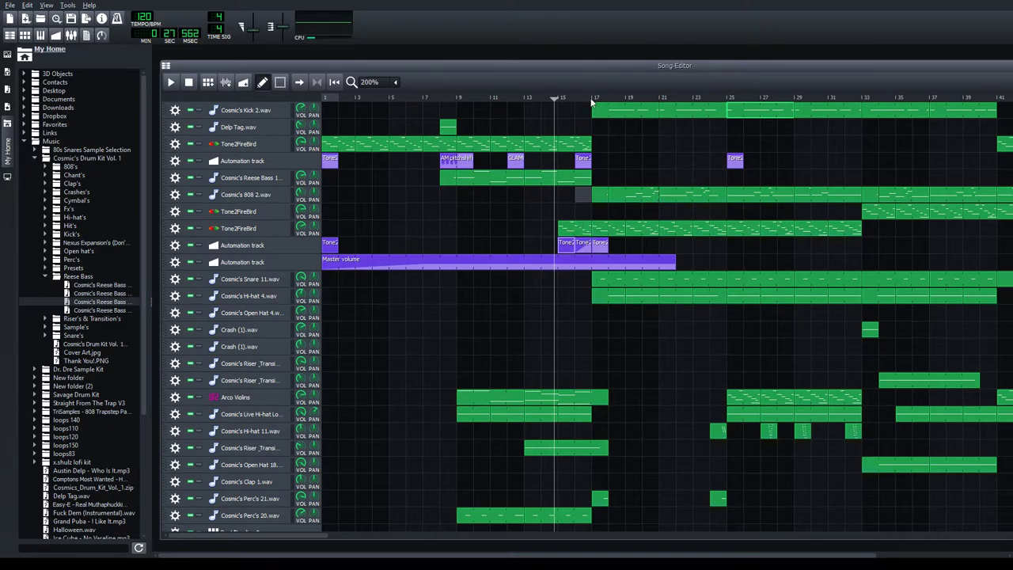
{"action": "left_click_drag", "start_coordinate": [592, 99], "coordinate": [635, 103]}
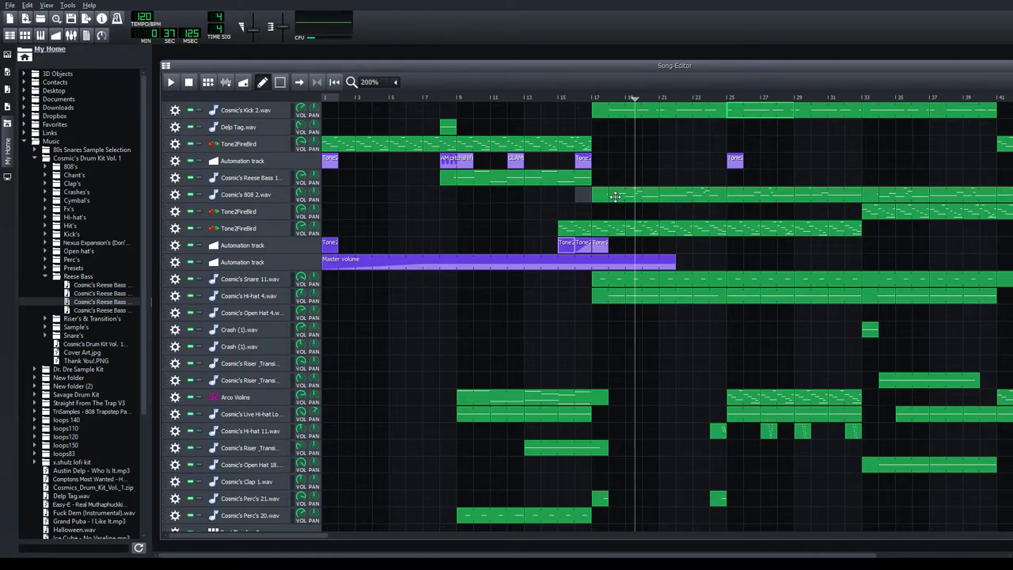
{"action": "left_click_drag", "start_coordinate": [605, 99], "coordinate": [580, 102]}
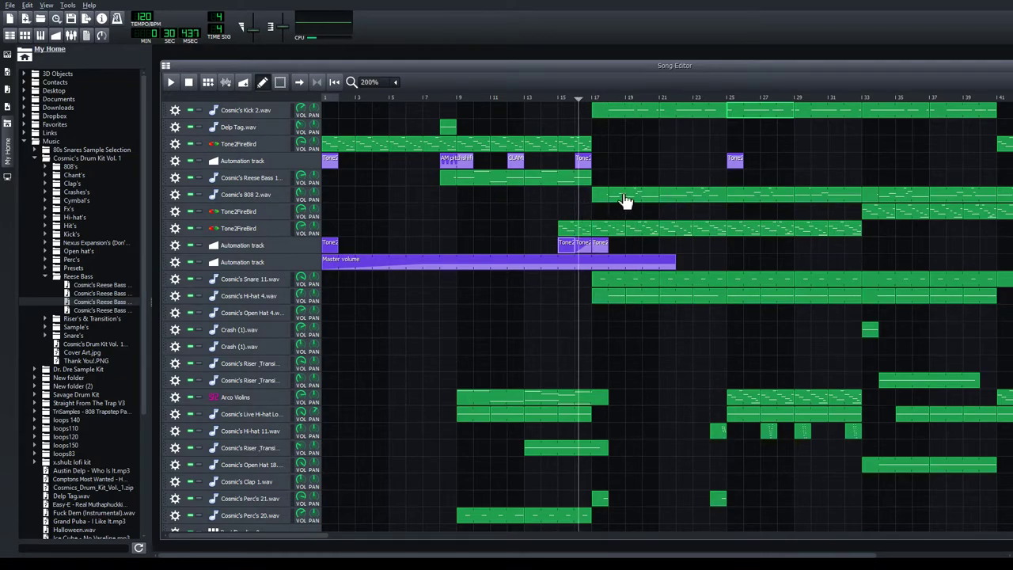
{"action": "double_click", "coordinate": [624, 199]}
{"action": "left_click_drag", "start_coordinate": [581, 412], "coordinate": [542, 431]}
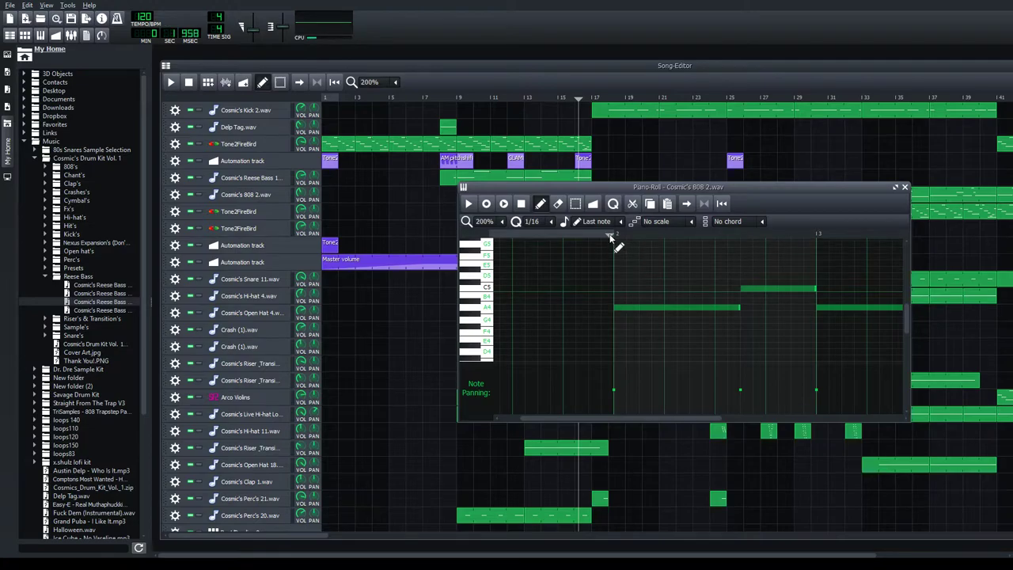
Play the Cosmic's 808 2.wav pattern through its sliding notes, then stop it.
{"action": "left_click", "coordinate": [468, 203]}
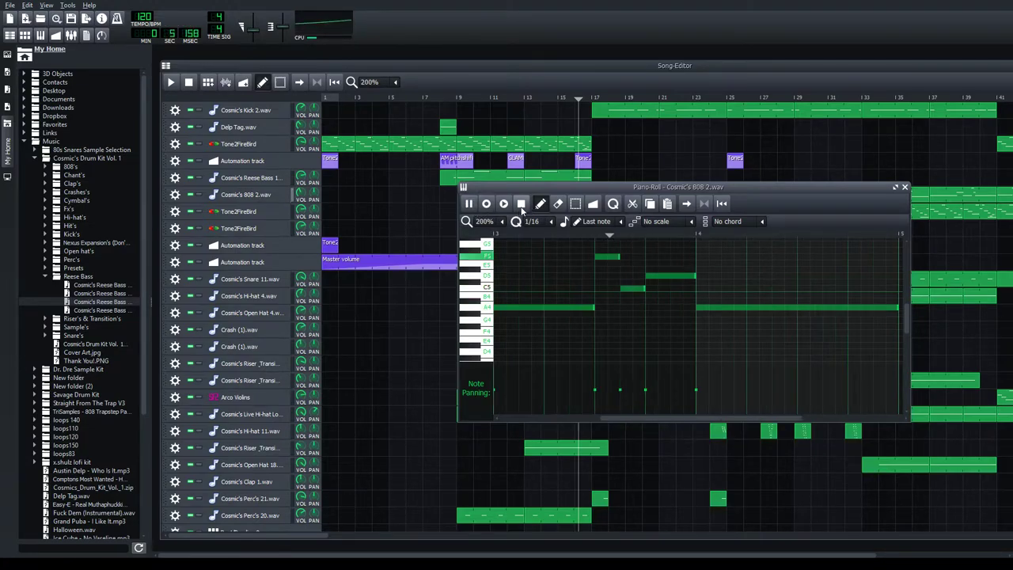
{"action": "left_click", "coordinate": [521, 204]}
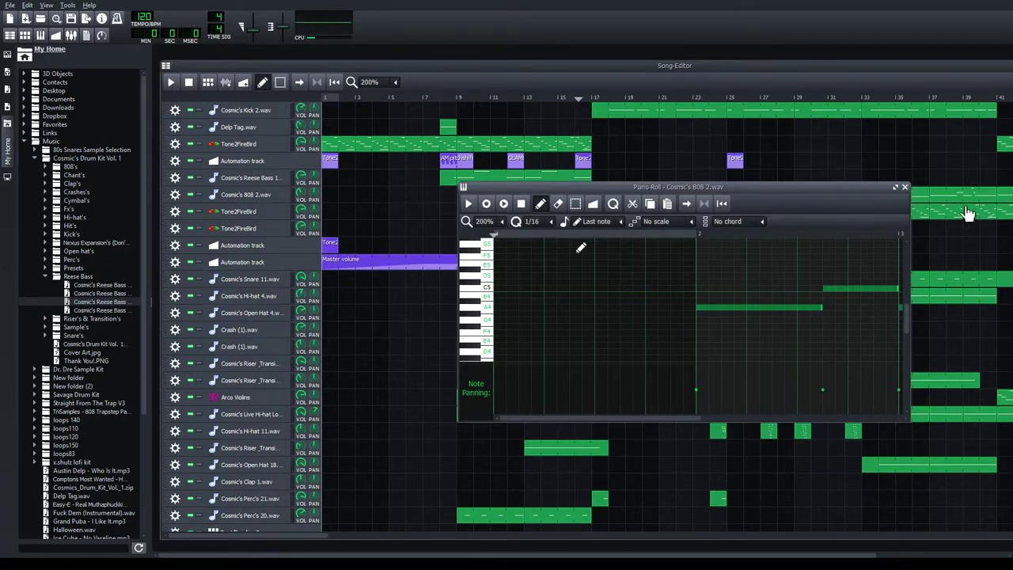
Close and reopen the 808 piano roll, ending on the 808 clip at bar 17.
{"action": "left_click", "coordinate": [905, 188]}
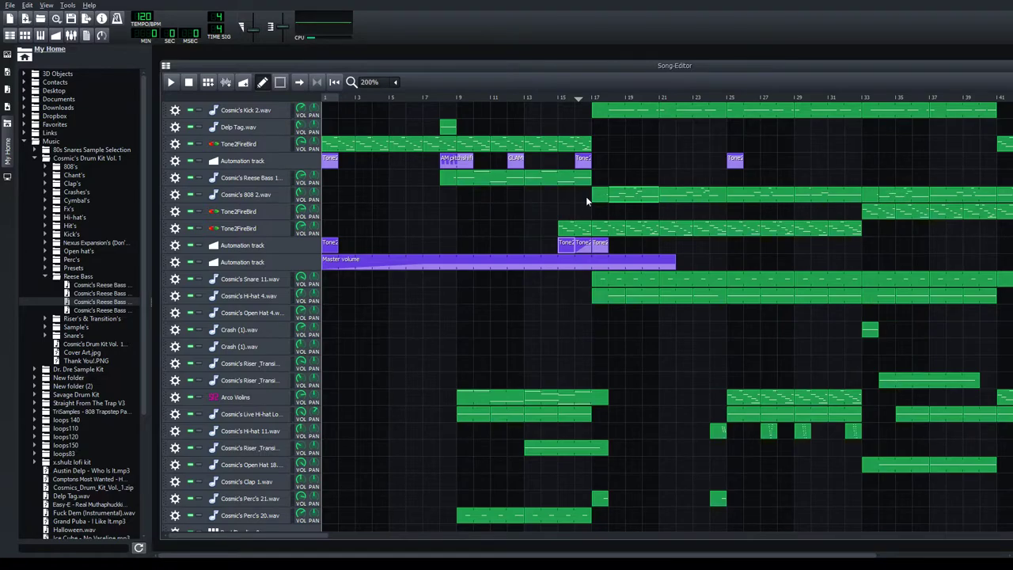
{"action": "double_click", "coordinate": [611, 200]}
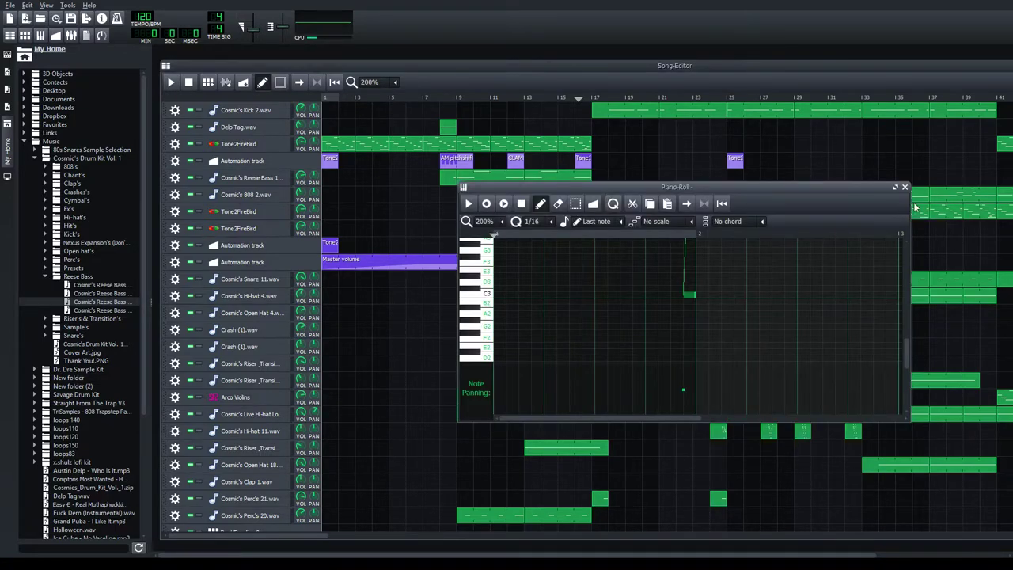
{"action": "left_click", "coordinate": [904, 188]}
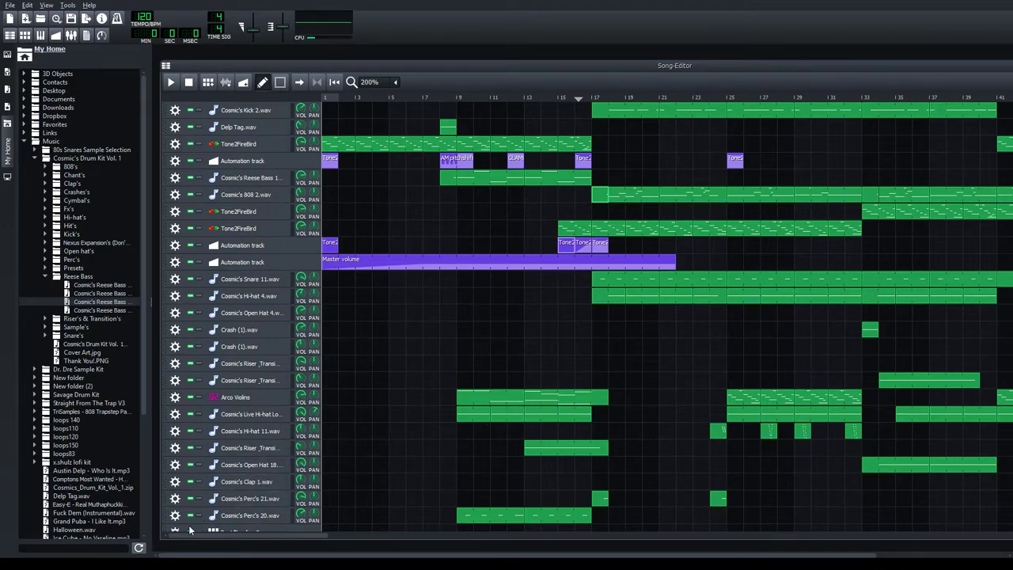
{"action": "left_click", "coordinate": [140, 551]}
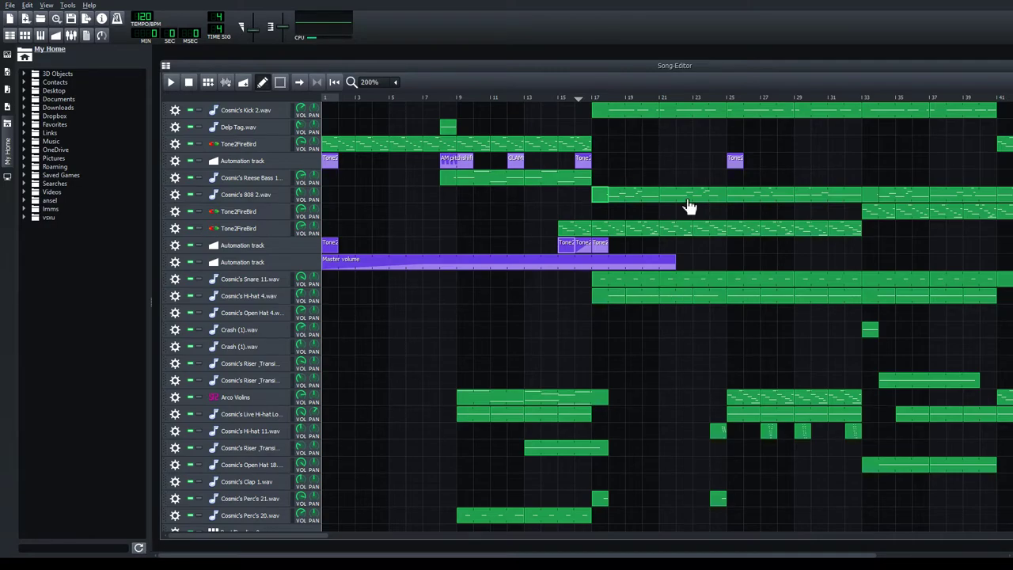
{"action": "double_click", "coordinate": [603, 198]}
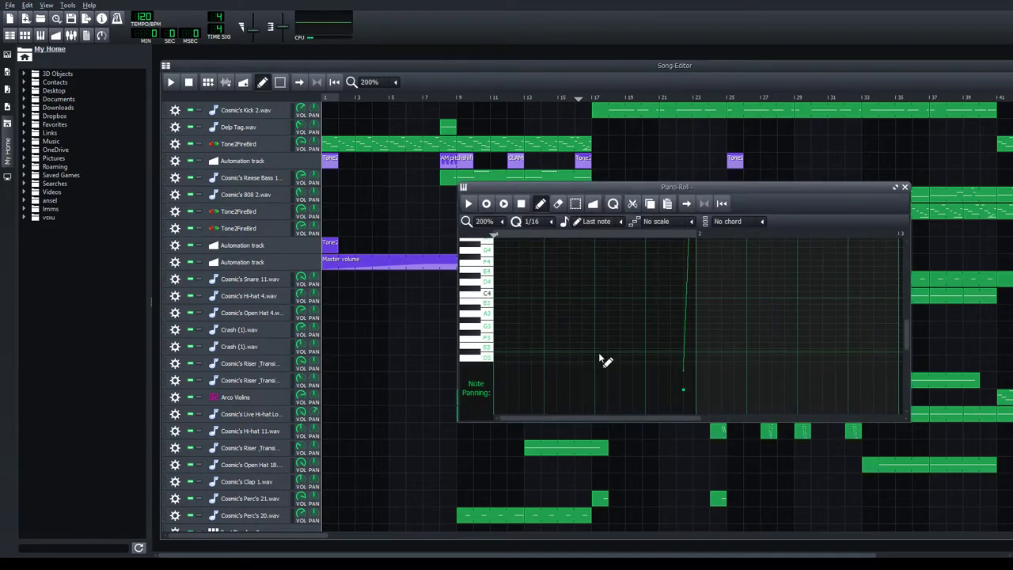
Set the pattern position near bar 2, stop playback, and switch to note detuning editing.
{"action": "scroll", "coordinate": [599, 357], "scroll_direction": "up", "scroll_amount": 5}
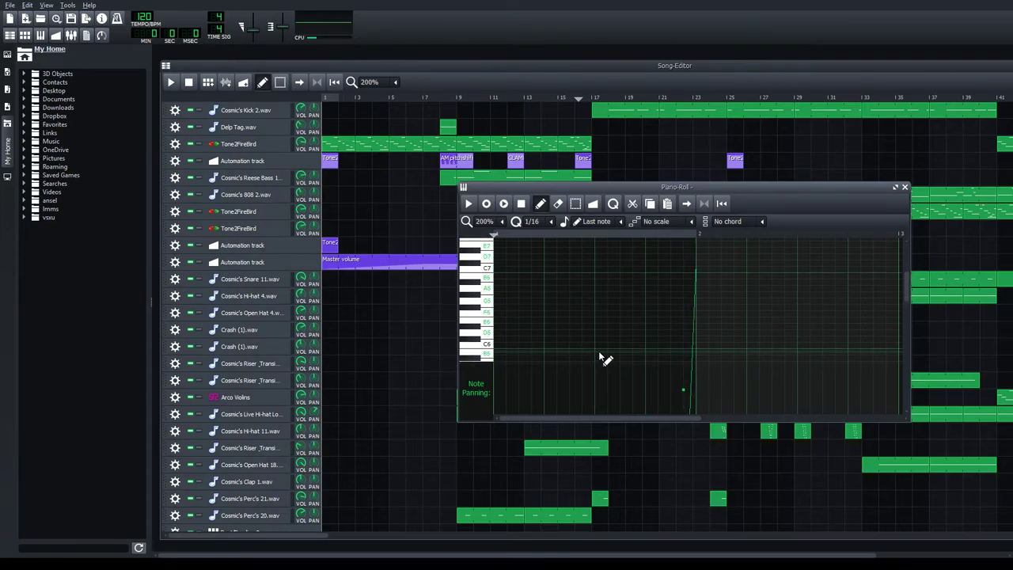
{"action": "scroll", "coordinate": [603, 358], "scroll_direction": "down", "scroll_amount": 7}
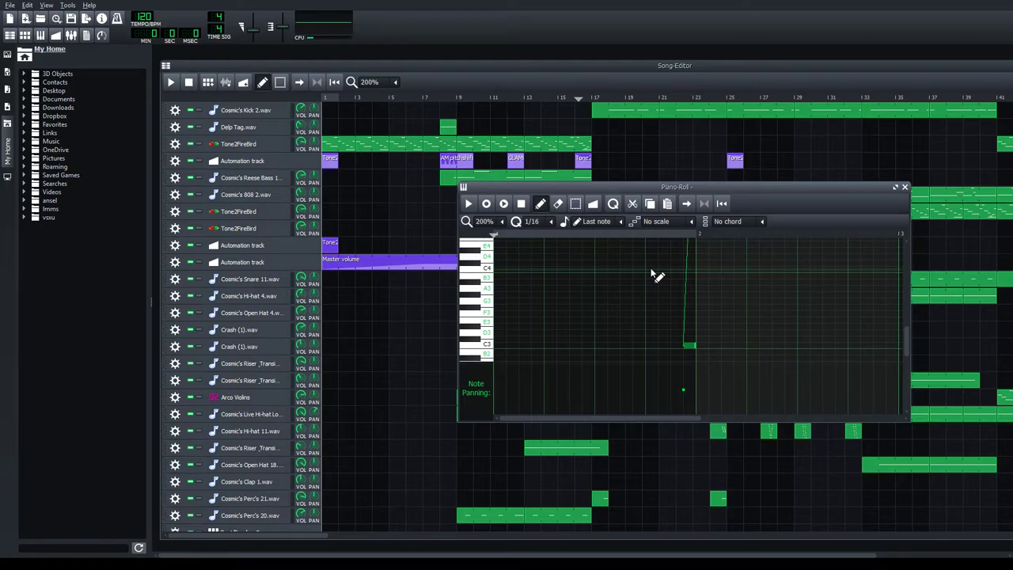
{"action": "left_click", "coordinate": [678, 236]}
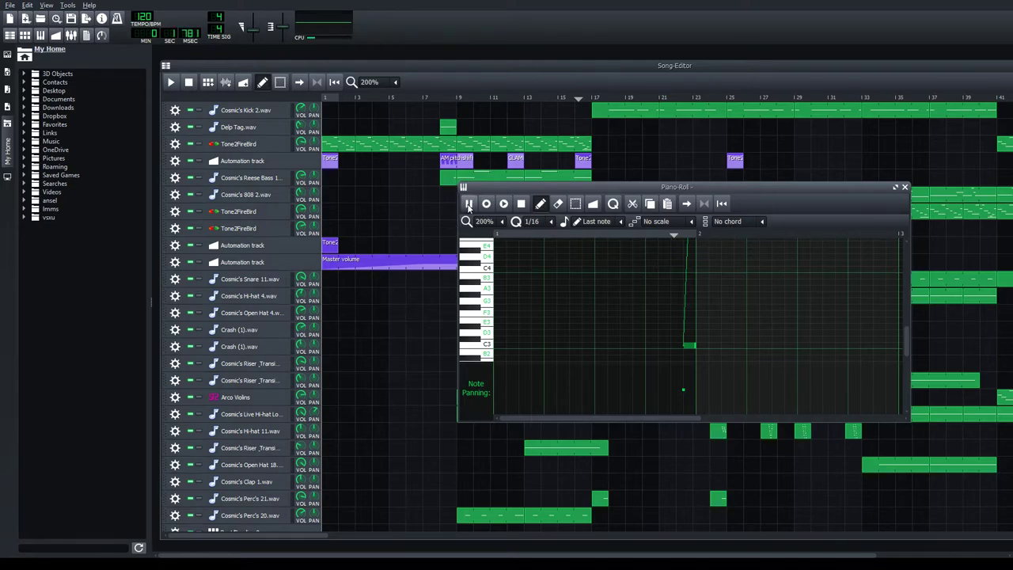
{"action": "left_click", "coordinate": [520, 204]}
{"action": "scroll", "coordinate": [783, 310], "scroll_direction": "up", "scroll_amount": 2}
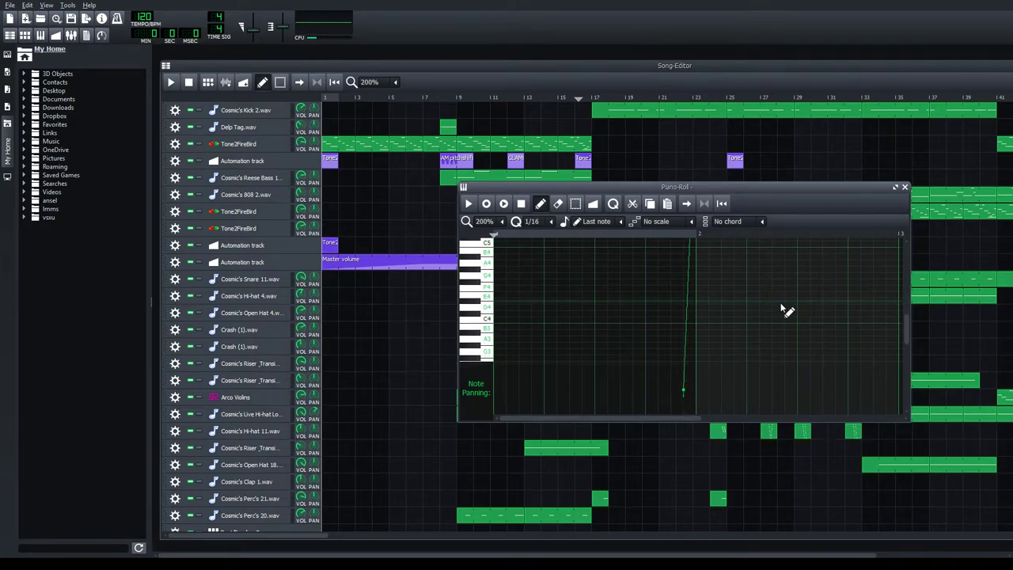
{"action": "left_click", "coordinate": [593, 204]}
{"action": "scroll", "coordinate": [699, 307], "scroll_direction": "down", "scroll_amount": 2}
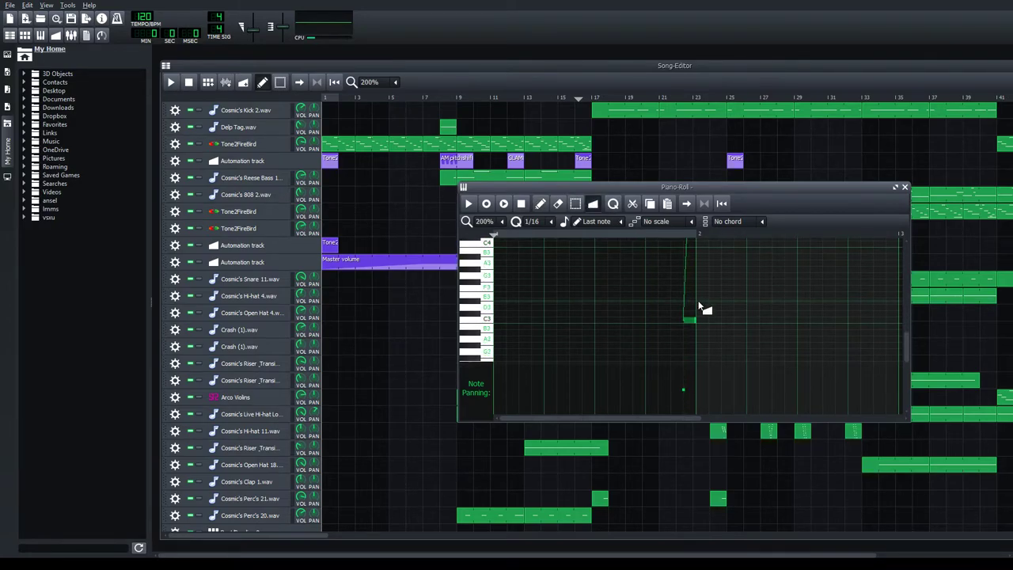
Open the sliding note's pitch-bend detuning curve, zoom to inspect it, then close it.
{"action": "left_click", "coordinate": [691, 321]}
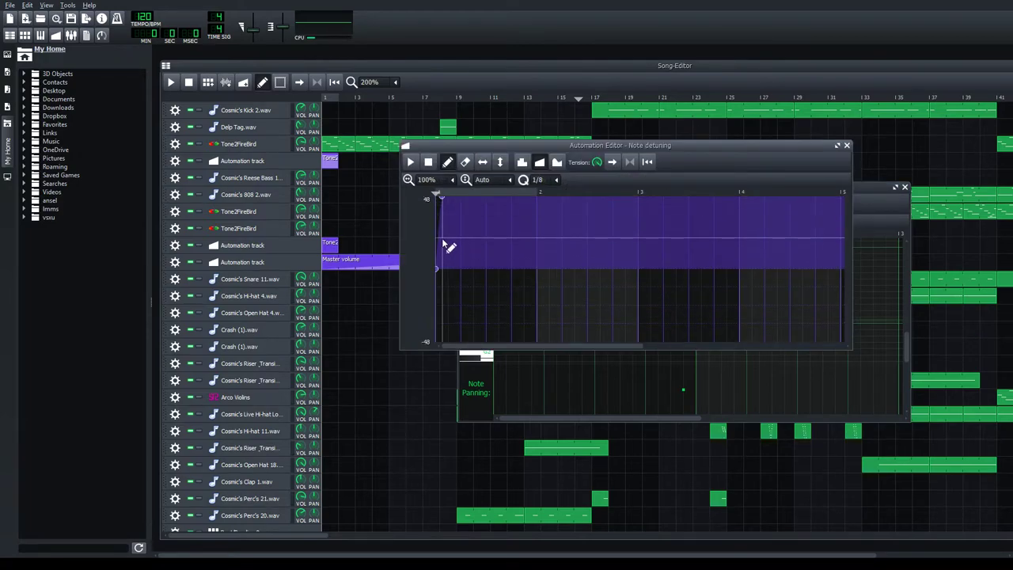
{"action": "scroll", "coordinate": [448, 249], "scroll_direction": "up", "scroll_amount": 3}
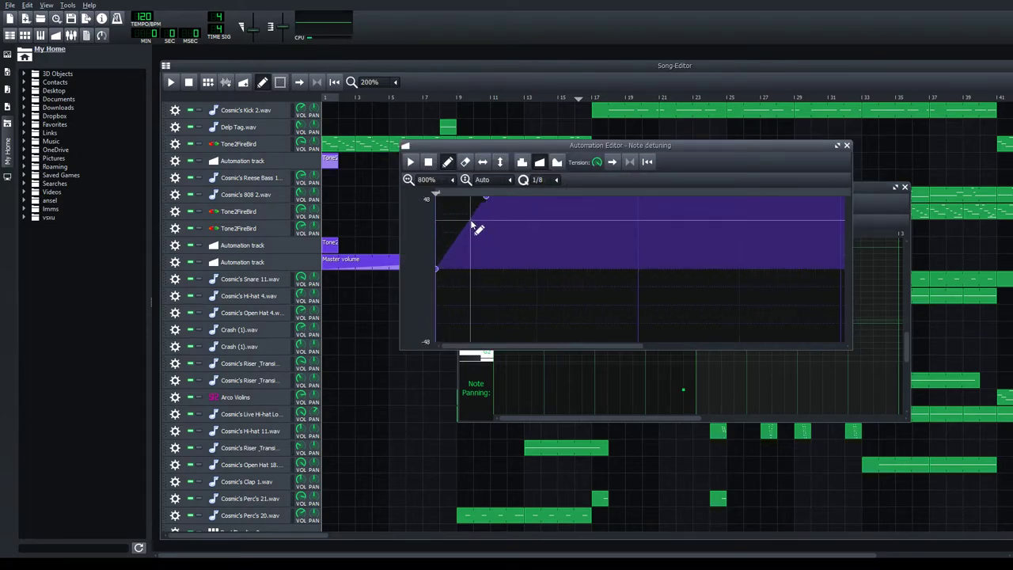
{"action": "scroll", "coordinate": [542, 182], "scroll_direction": "down", "scroll_amount": 1}
{"action": "scroll", "coordinate": [544, 184], "scroll_direction": "down", "scroll_amount": 1}
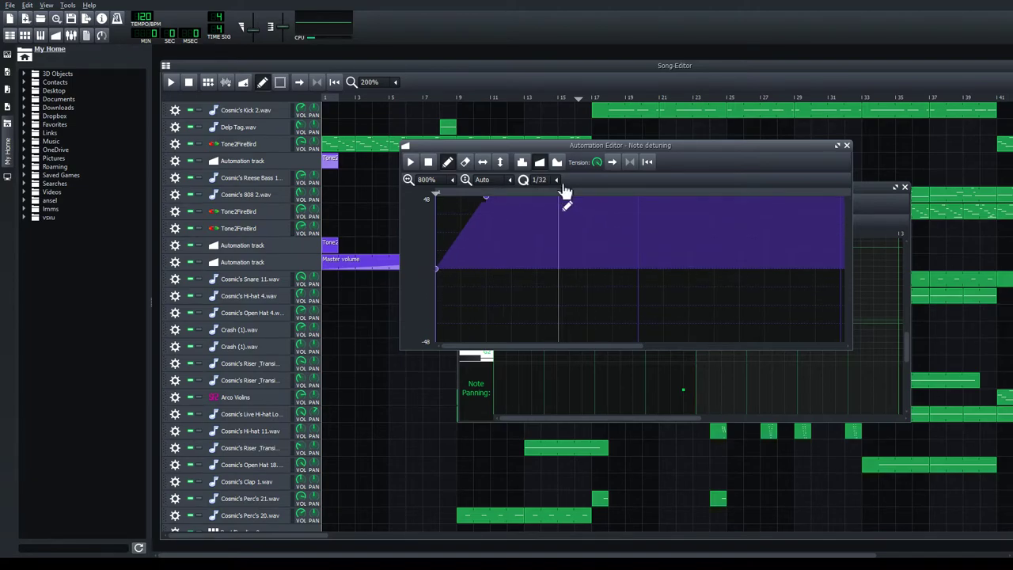
{"action": "scroll", "coordinate": [544, 222], "scroll_direction": "down", "scroll_amount": 1}
{"action": "scroll", "coordinate": [543, 221], "scroll_direction": "up", "scroll_amount": 1}
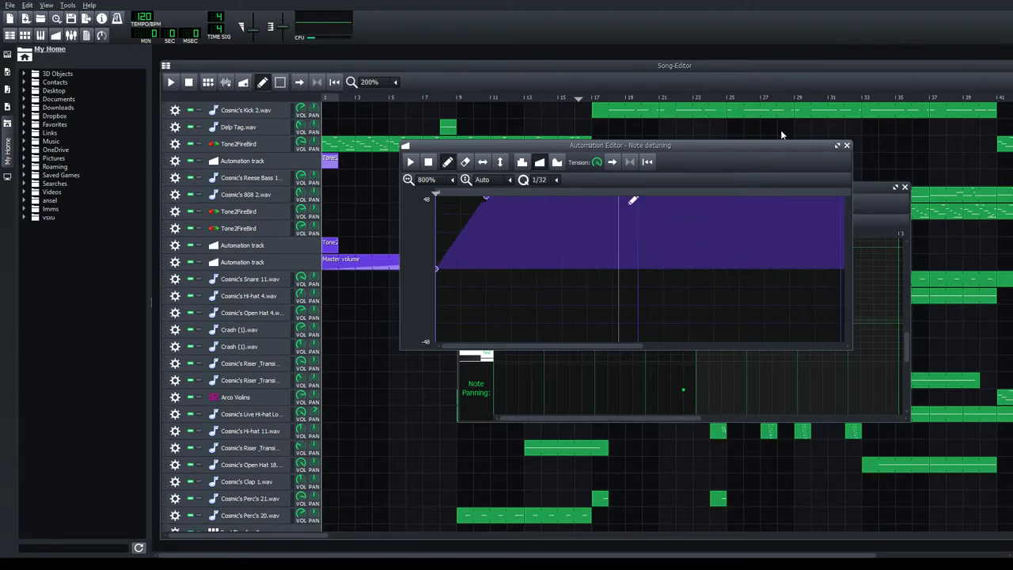
{"action": "left_click", "coordinate": [846, 145]}
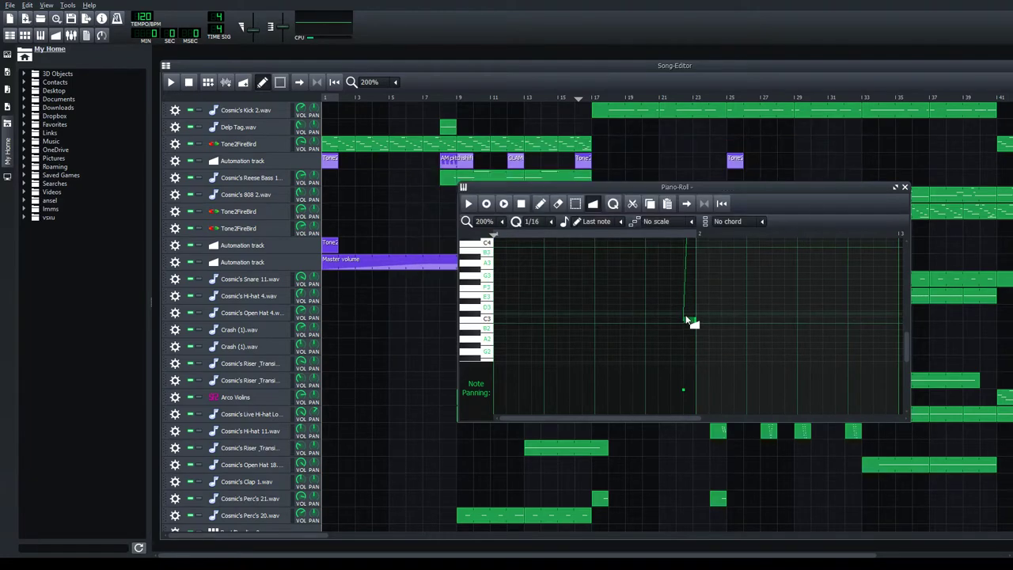
Play the 808 pattern from the chosen start point to hear the slide, then stop.
{"action": "left_click", "coordinate": [677, 238]}
{"action": "key", "text": "space"}
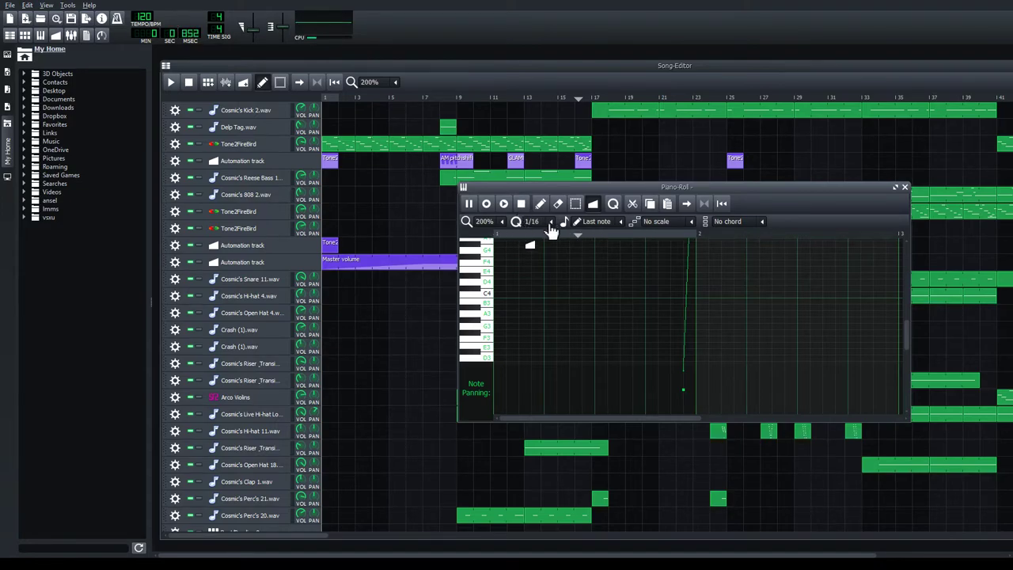
{"action": "scroll", "coordinate": [603, 310], "scroll_direction": "up", "scroll_amount": 5}
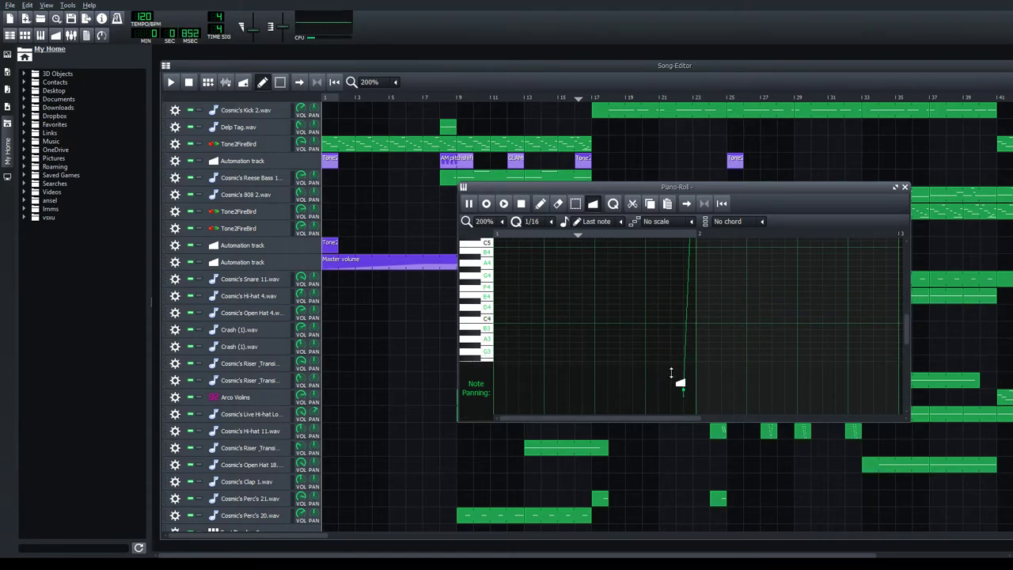
{"action": "scroll", "coordinate": [679, 308], "scroll_direction": "up", "scroll_amount": 1}
{"action": "scroll", "coordinate": [679, 307], "scroll_direction": "up", "scroll_amount": 4}
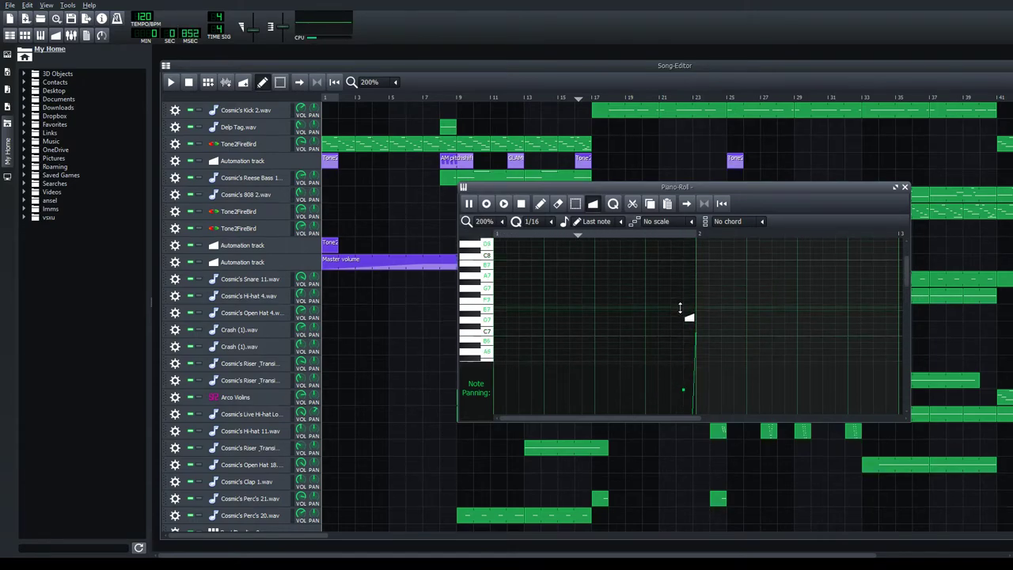
{"action": "scroll", "coordinate": [703, 342], "scroll_direction": "down", "scroll_amount": 10}
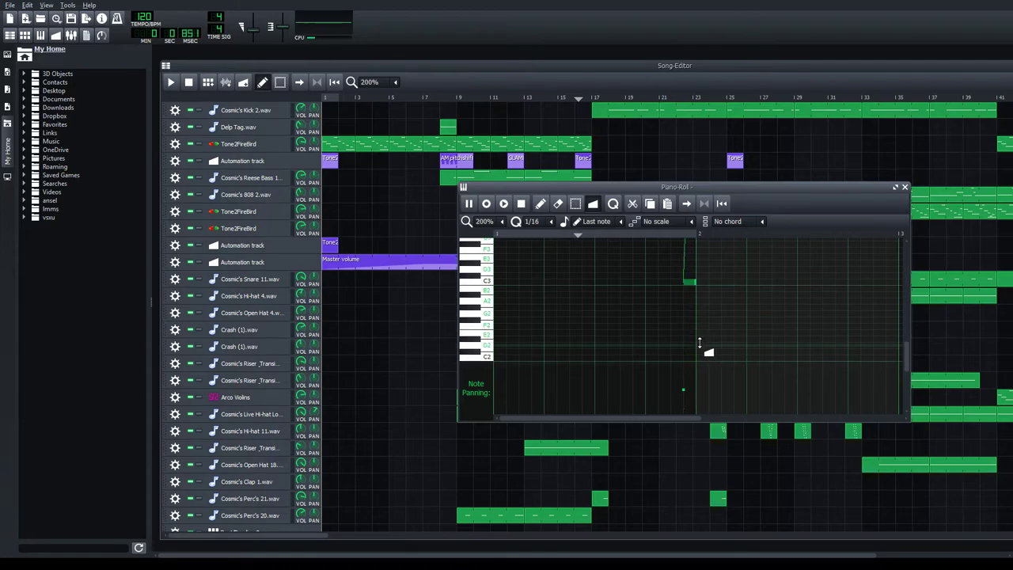
{"action": "scroll", "coordinate": [699, 341], "scroll_direction": "up", "scroll_amount": 10}
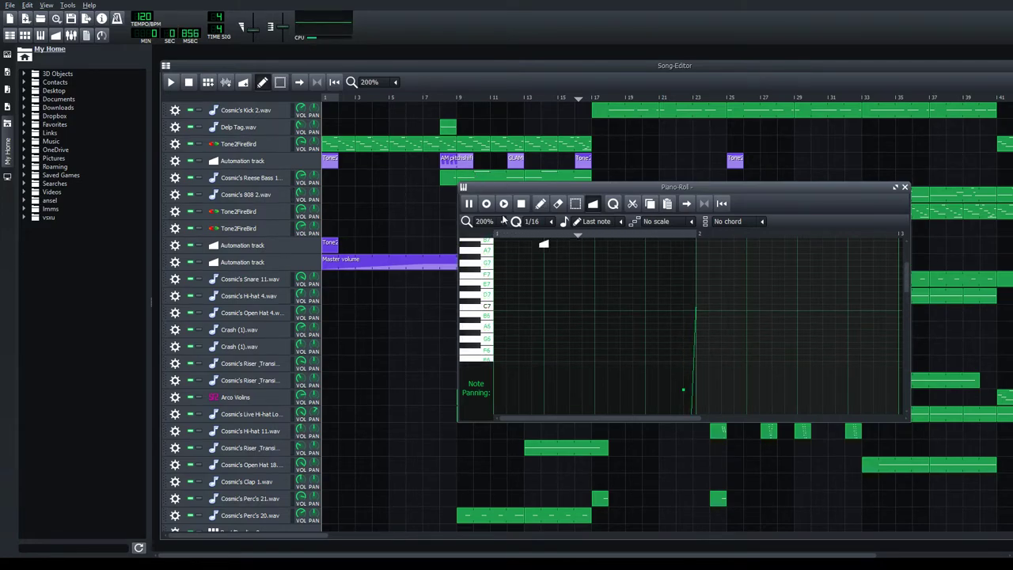
{"action": "key", "text": "space"}
{"action": "left_click", "coordinate": [904, 187]}
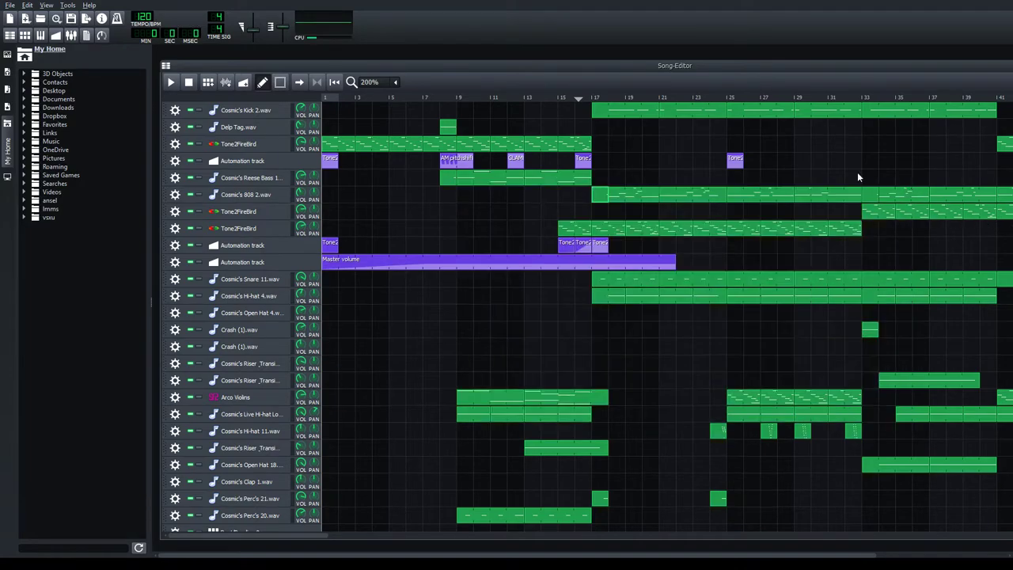
{"action": "left_click", "coordinate": [603, 98]}
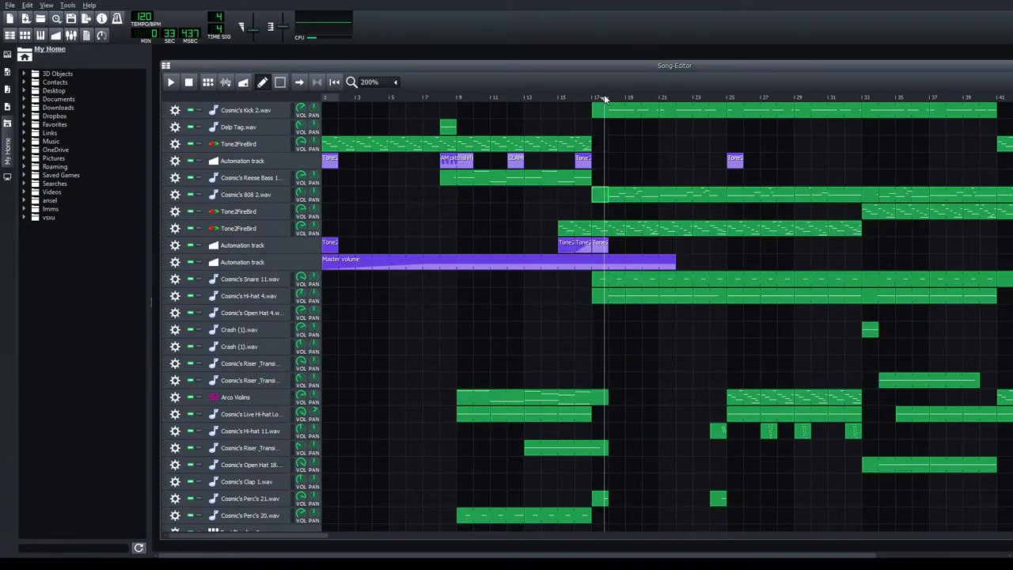
{"action": "key", "text": "space"}
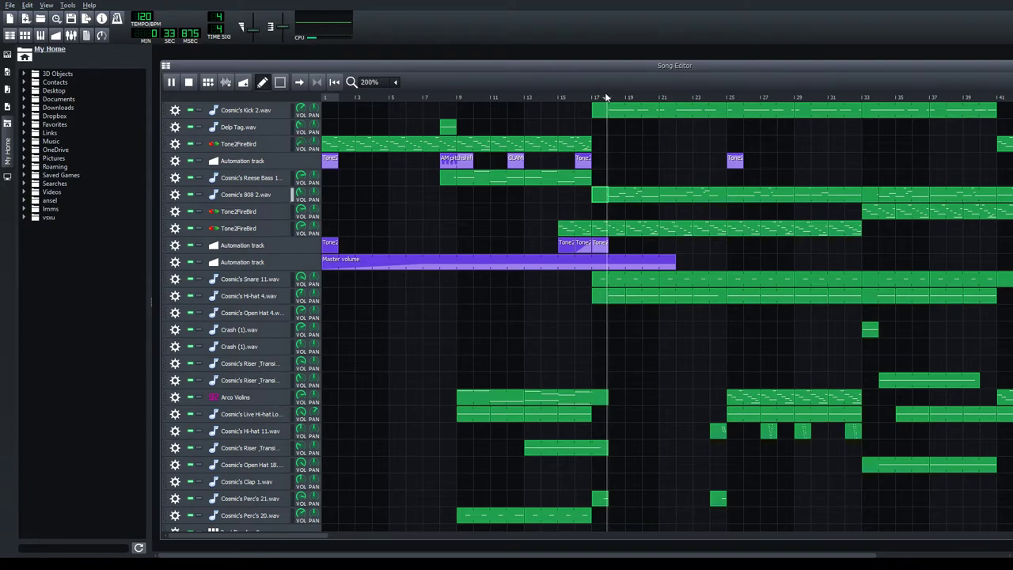
{"action": "left_click", "coordinate": [190, 83]}
{"action": "left_click", "coordinate": [606, 99]}
{"action": "left_click", "coordinate": [582, 99]}
{"action": "left_click", "coordinate": [588, 100]}
{"action": "key", "text": "space"}
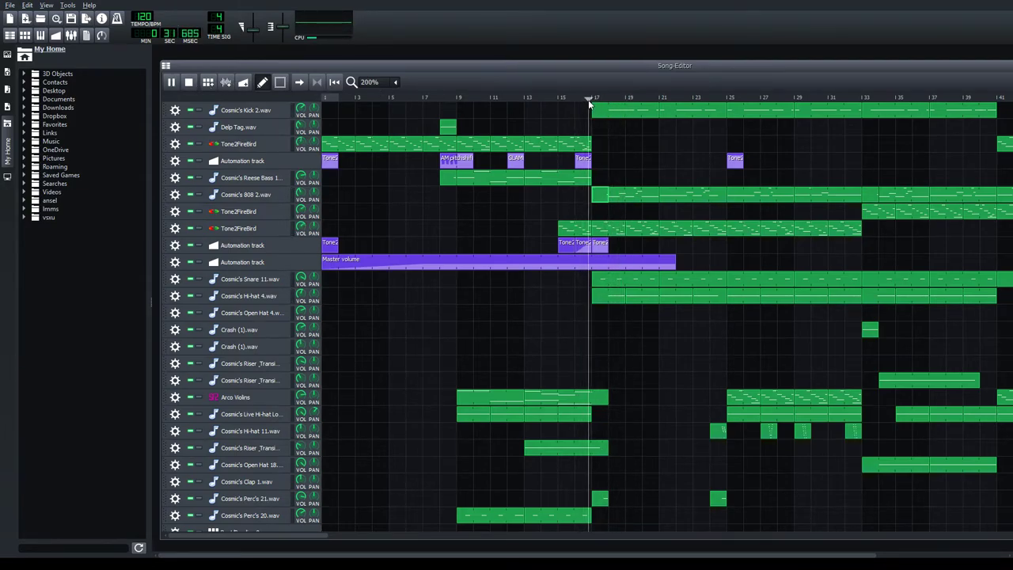
{"action": "left_click", "coordinate": [190, 83]}
Open the Cosmic's 808 2.wav pattern and inspect the long A4 note's pitch-bend curve.
{"action": "double_click", "coordinate": [684, 202]}
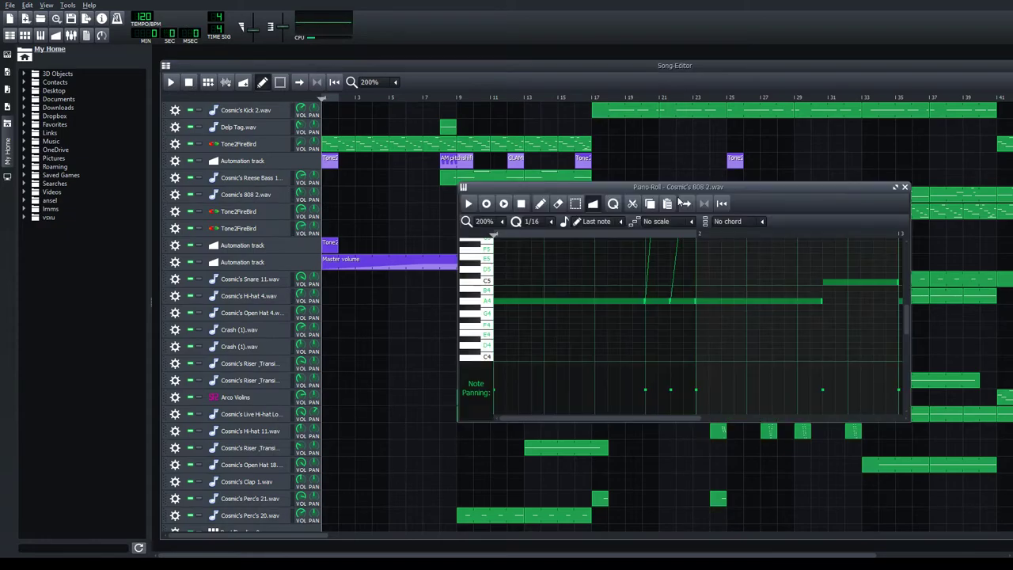
{"action": "scroll", "coordinate": [649, 349], "scroll_direction": "up", "scroll_amount": 3}
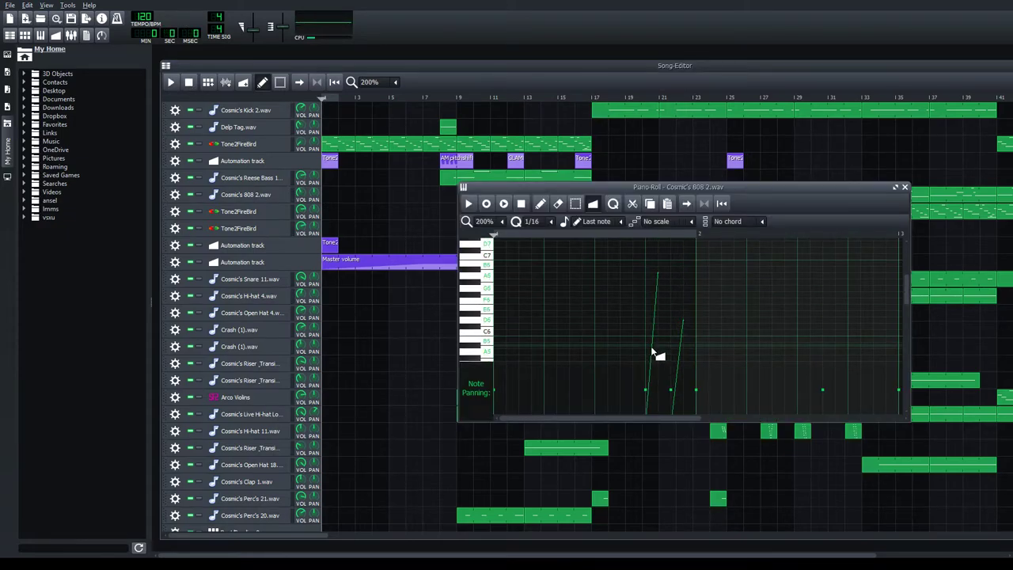
{"action": "scroll", "coordinate": [654, 351], "scroll_direction": "down", "scroll_amount": 1}
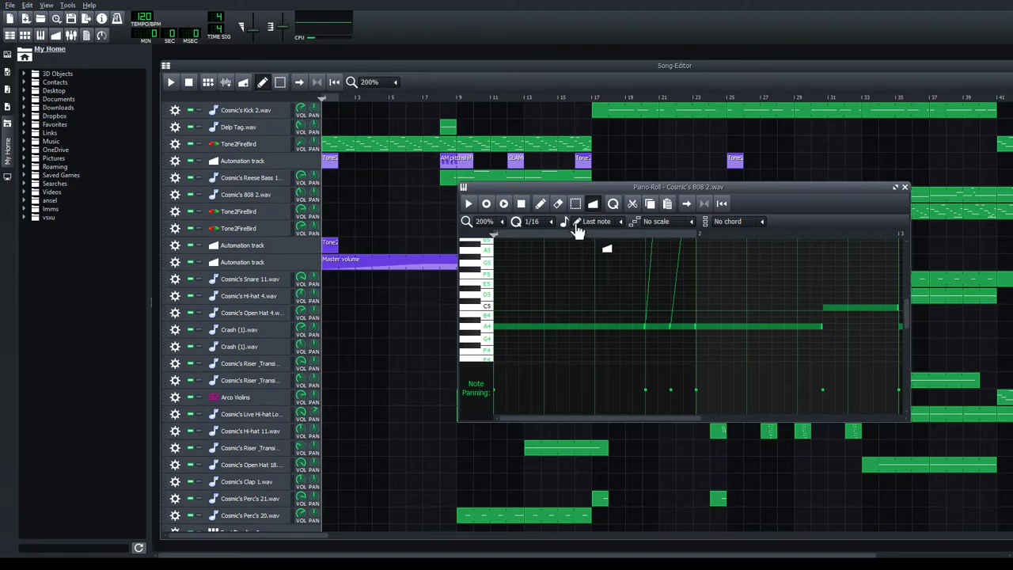
{"action": "left_click", "coordinate": [661, 326]}
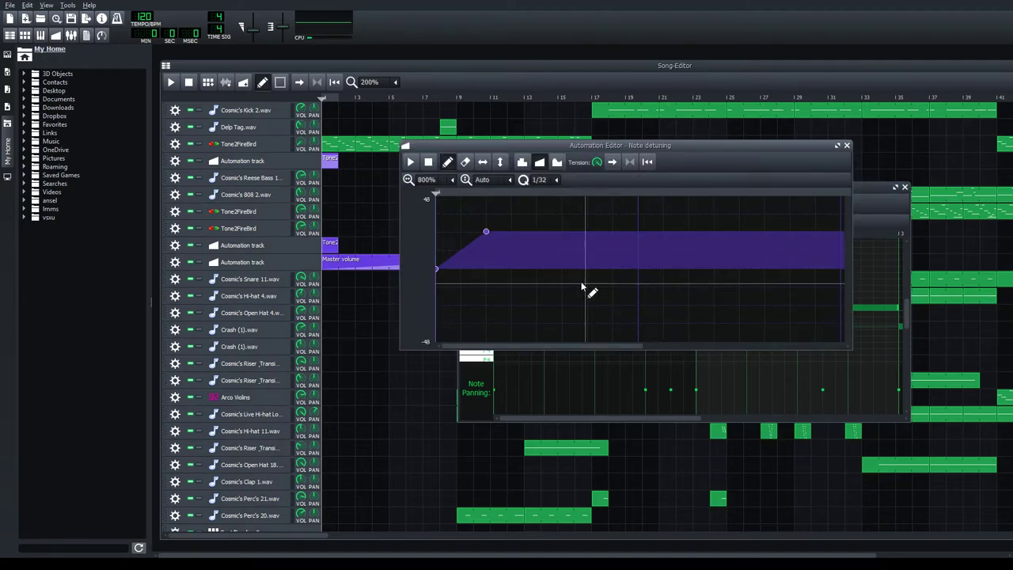
{"action": "left_click", "coordinate": [845, 145]}
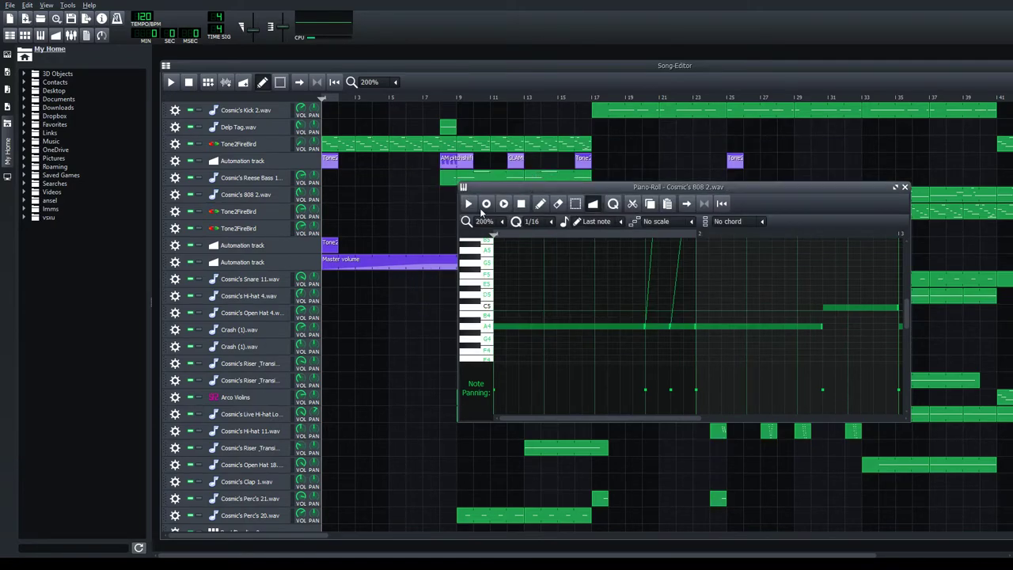
Play the 808 pattern briefly, then stop it.
{"action": "key", "text": "space"}
{"action": "scroll", "coordinate": [608, 309], "scroll_direction": "up", "scroll_amount": 2}
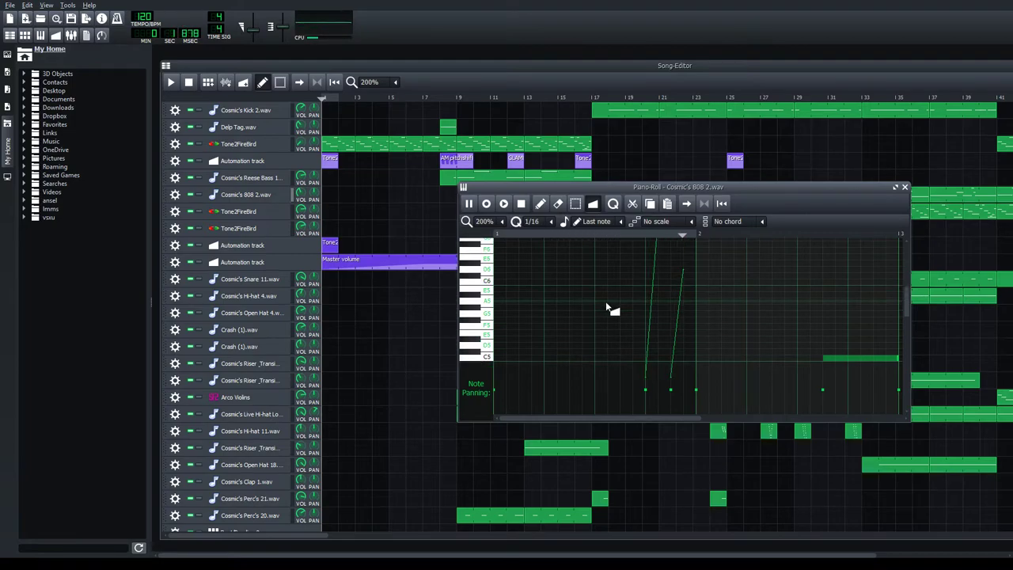
{"action": "scroll", "coordinate": [608, 309], "scroll_direction": "down", "scroll_amount": 2}
{"action": "scroll", "coordinate": [610, 309], "scroll_direction": "up", "scroll_amount": 1}
{"action": "key", "text": "space"}
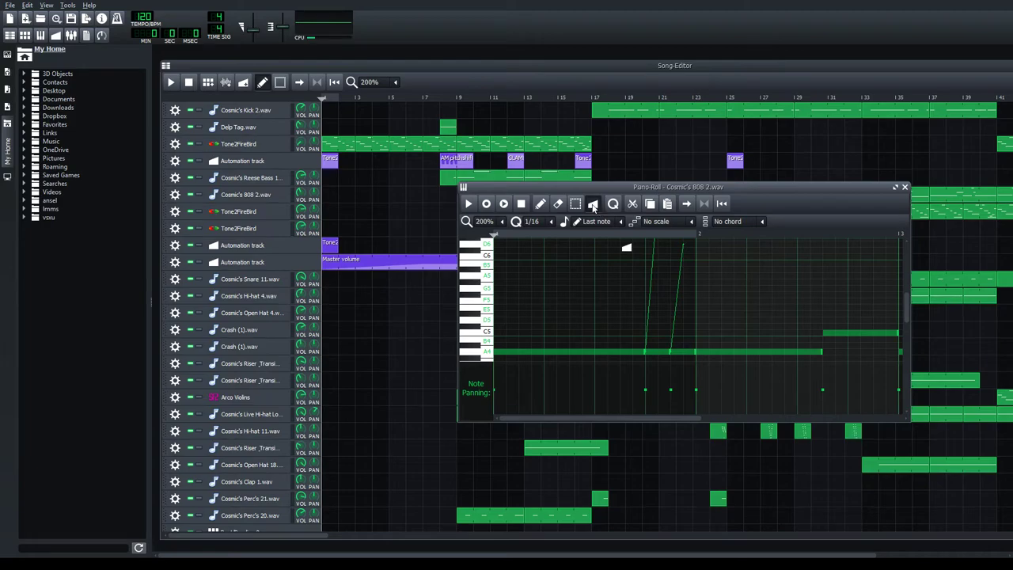
Inspect the A4 note's detuning curve, moving it aside to see the notes underneath.
{"action": "left_click", "coordinate": [665, 355]}
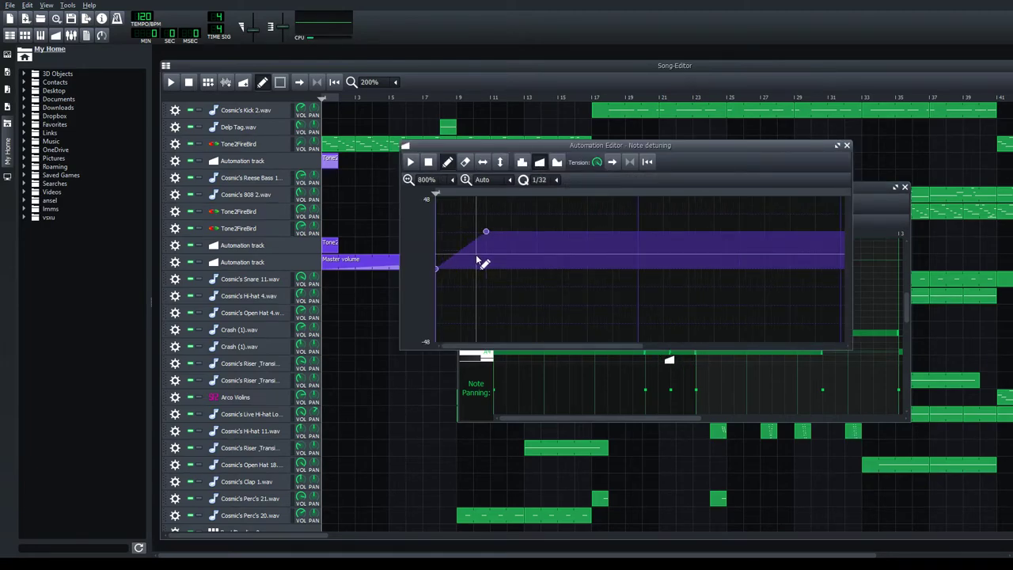
{"action": "scroll", "coordinate": [486, 261], "scroll_direction": "down", "scroll_amount": 1, "text": "ctrl"}
{"action": "left_click_drag", "start_coordinate": [694, 146], "coordinate": [434, 181]}
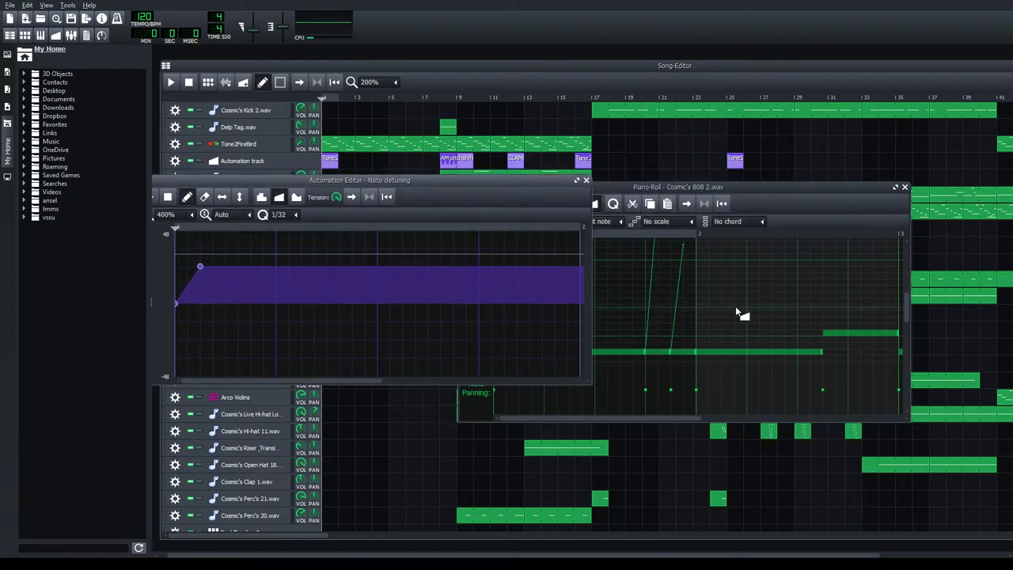
{"action": "scroll", "coordinate": [738, 313], "scroll_direction": "up", "scroll_amount": 2}
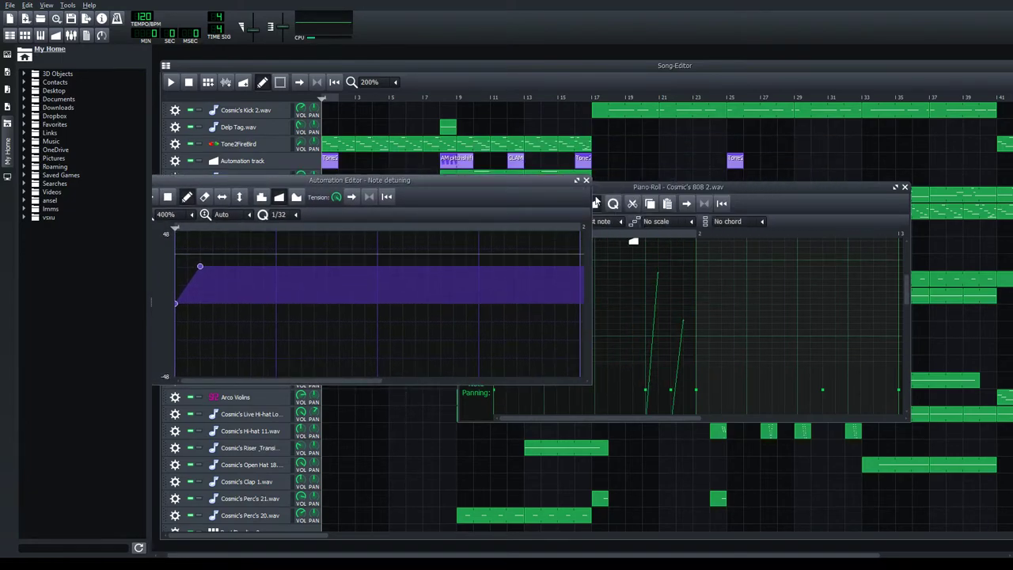
{"action": "left_click", "coordinate": [585, 180]}
Scroll through the A4 808 notes and their slides, stopping playback.
{"action": "scroll", "coordinate": [690, 293], "scroll_direction": "down", "scroll_amount": 3}
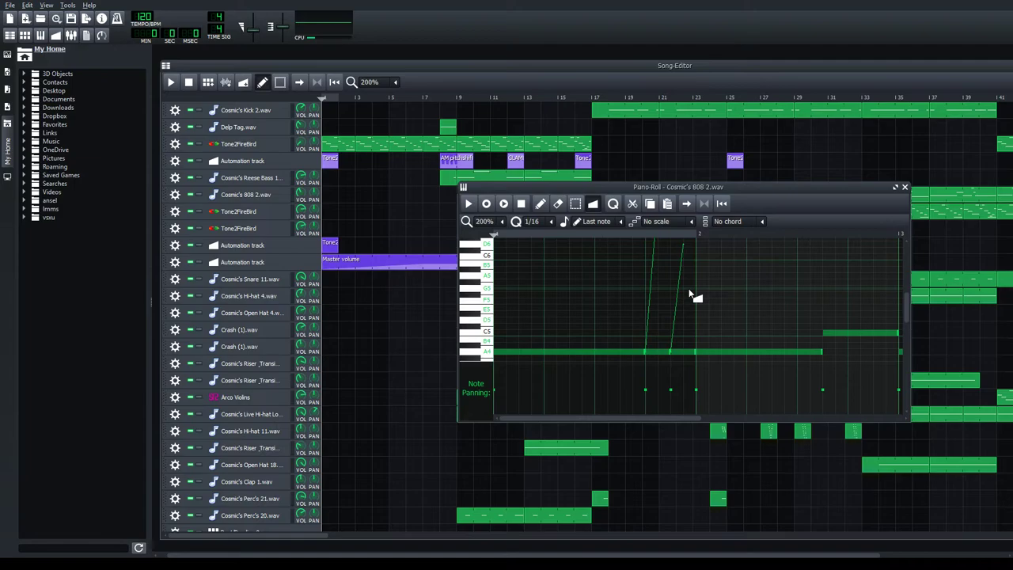
{"action": "scroll", "coordinate": [689, 293], "scroll_direction": "up", "scroll_amount": 2}
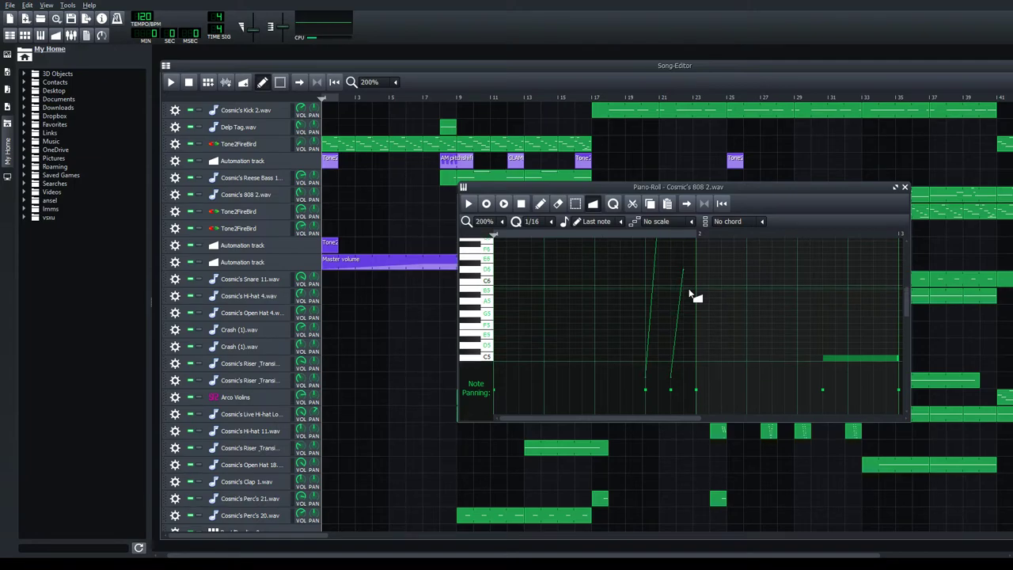
{"action": "scroll", "coordinate": [693, 295], "scroll_direction": "down", "scroll_amount": 1}
{"action": "scroll", "coordinate": [689, 294], "scroll_direction": "up", "scroll_amount": 1}
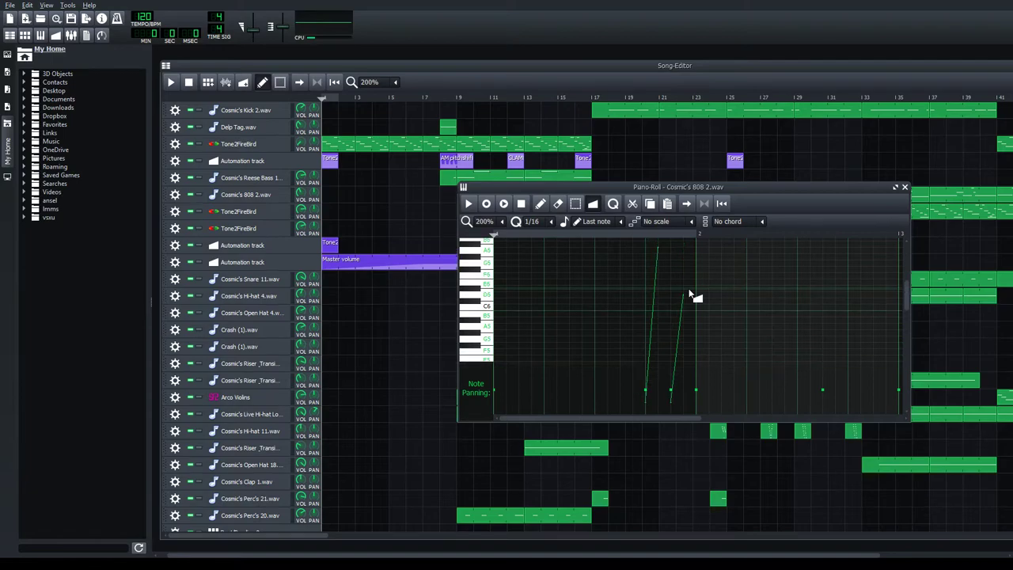
{"action": "scroll", "coordinate": [706, 317], "scroll_direction": "down", "scroll_amount": 1}
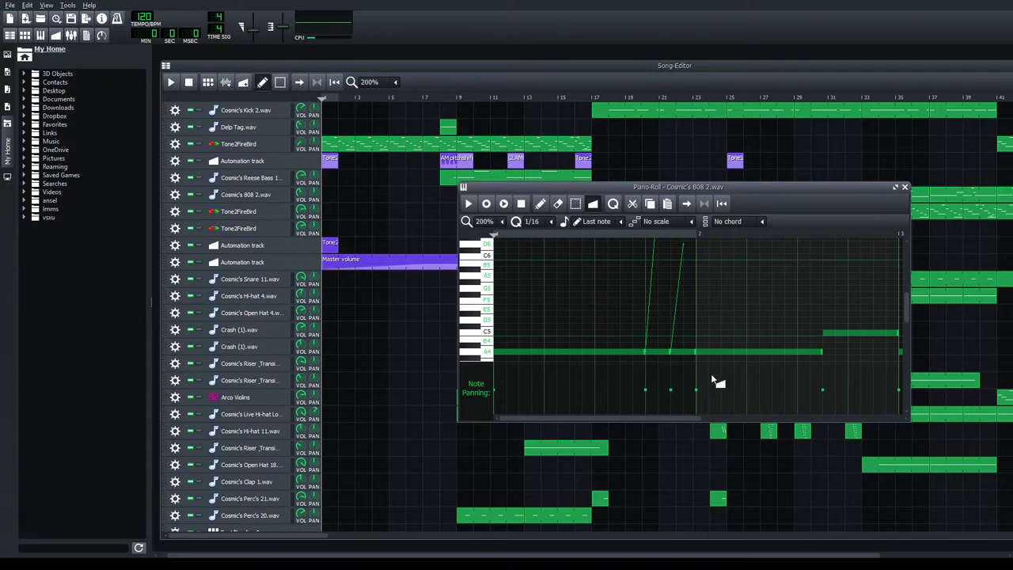
{"action": "scroll", "coordinate": [700, 317], "scroll_direction": "down", "scroll_amount": 2}
{"action": "scroll", "coordinate": [699, 318], "scroll_direction": "up", "scroll_amount": 1}
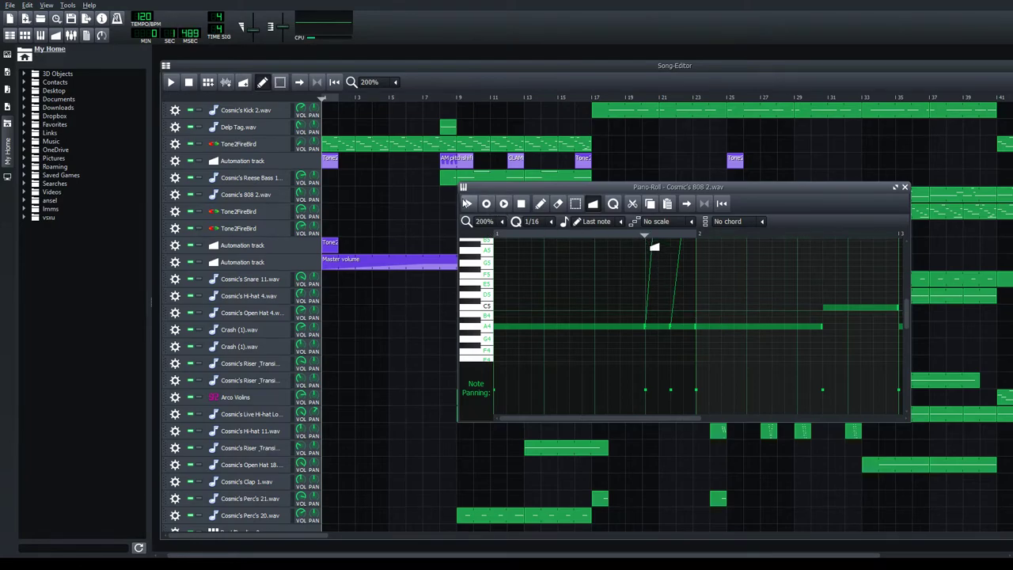
{"action": "key", "text": "space"}
{"action": "scroll", "coordinate": [701, 315], "scroll_direction": "up", "scroll_amount": 3}
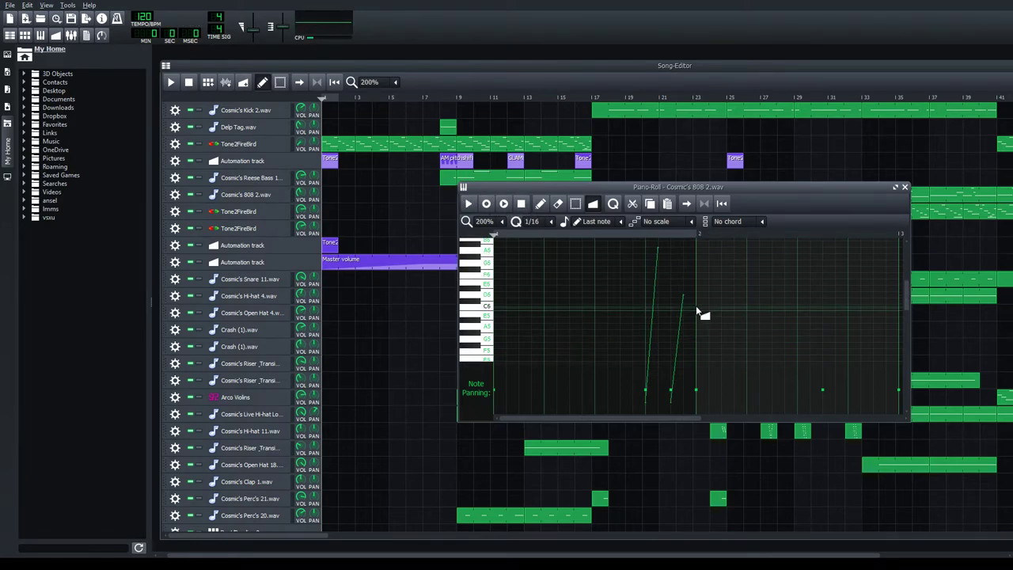
{"action": "scroll", "coordinate": [699, 312], "scroll_direction": "down", "scroll_amount": 3}
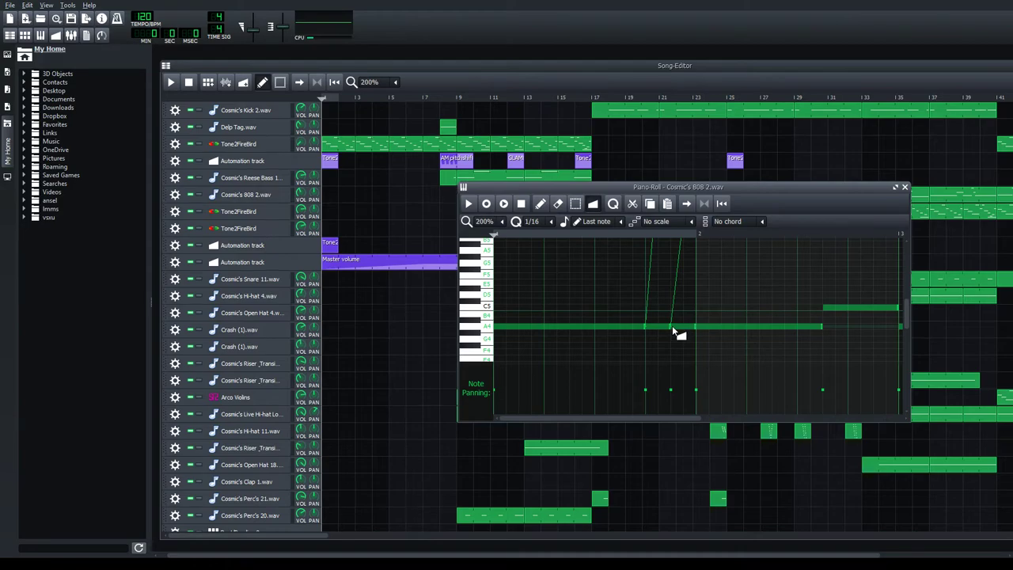
Shorten the short A4 808 note with the pencil tool.
{"action": "left_click", "coordinate": [541, 204]}
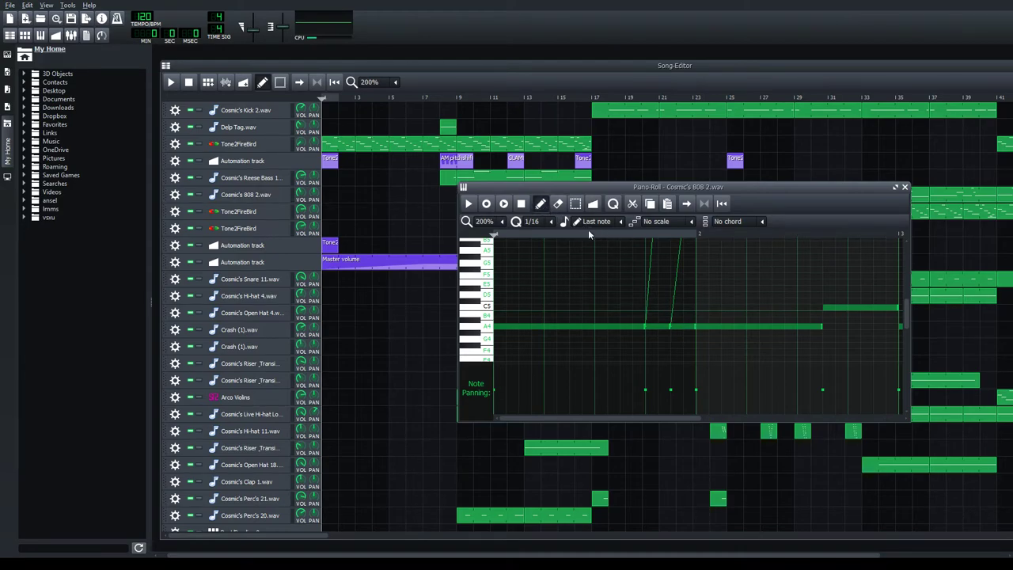
{"action": "left_click_drag", "start_coordinate": [667, 336], "coordinate": [660, 337]}
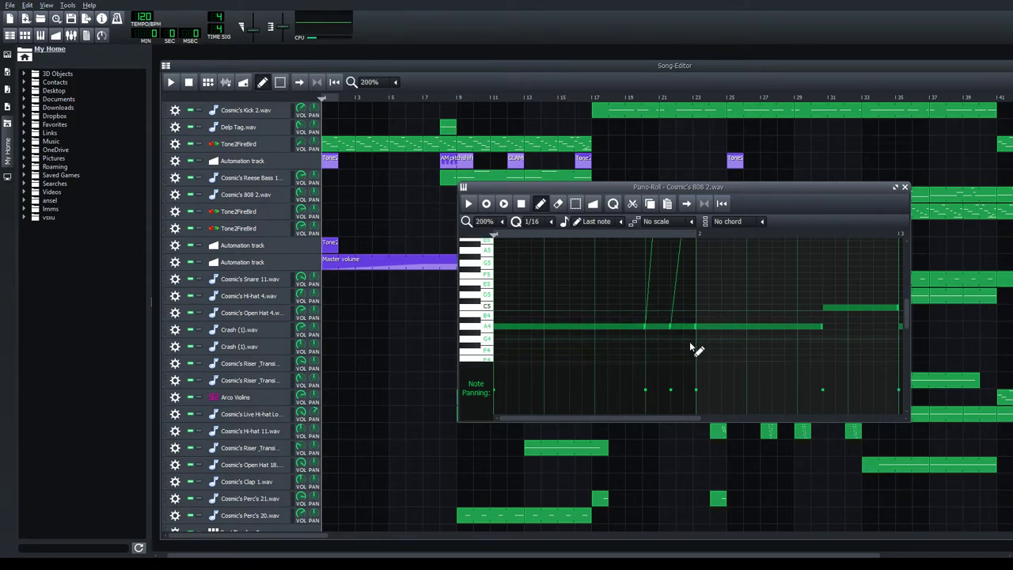
{"action": "scroll", "coordinate": [704, 335], "scroll_direction": "up", "scroll_amount": 1}
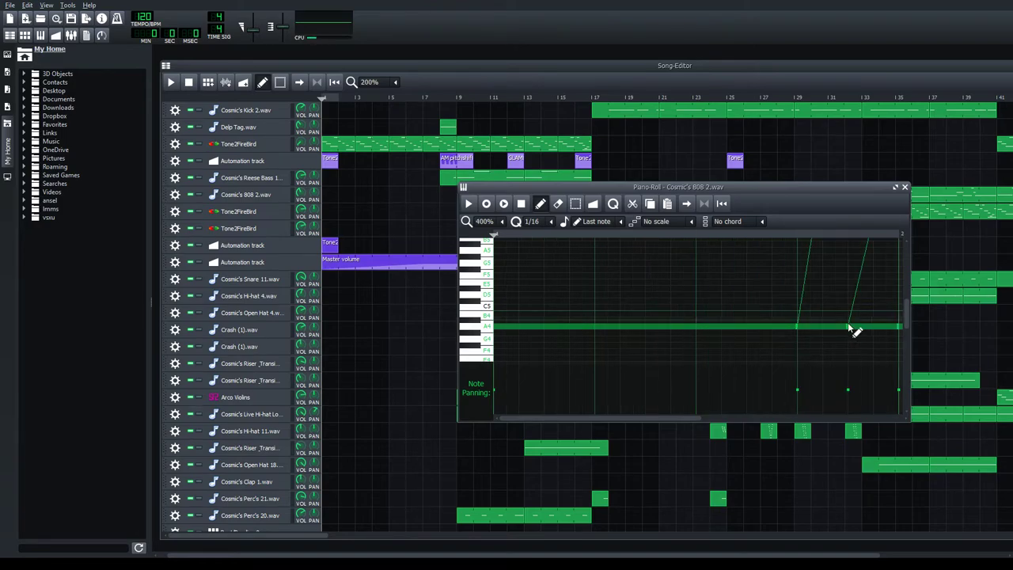
{"action": "mouse_move", "coordinate": [645, 420]}
{"action": "left_mouse_down"}
{"action": "mouse_move", "coordinate": [700, 412]}
{"action": "mouse_move", "coordinate": [651, 418]}
{"action": "left_mouse_up"}
{"action": "scroll", "coordinate": [759, 347], "scroll_direction": "up", "scroll_amount": 2}
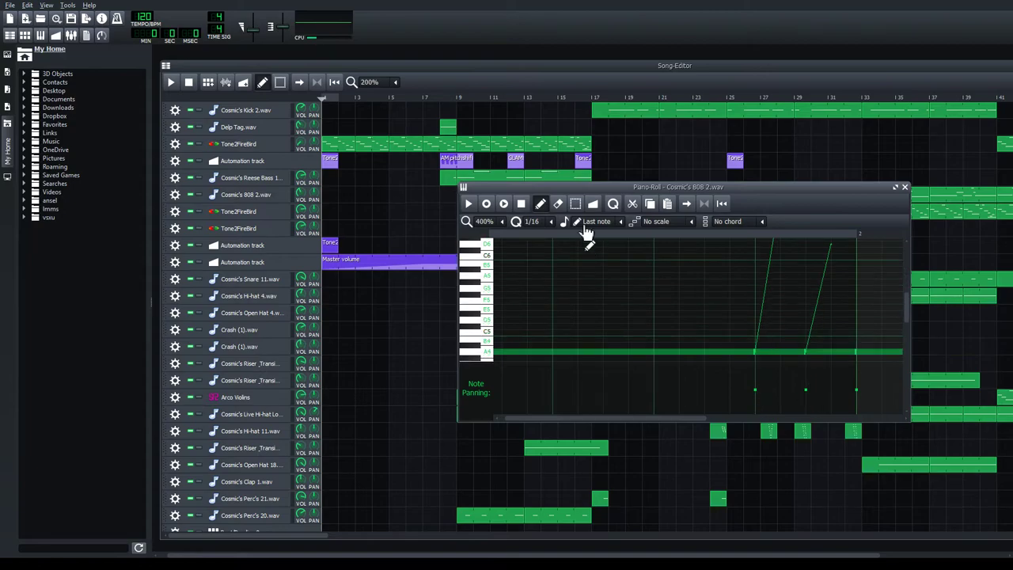
Check the note's pitch-slide detuning curve, then play the 808 pattern.
{"action": "left_click", "coordinate": [593, 203]}
{"action": "left_click", "coordinate": [795, 353]}
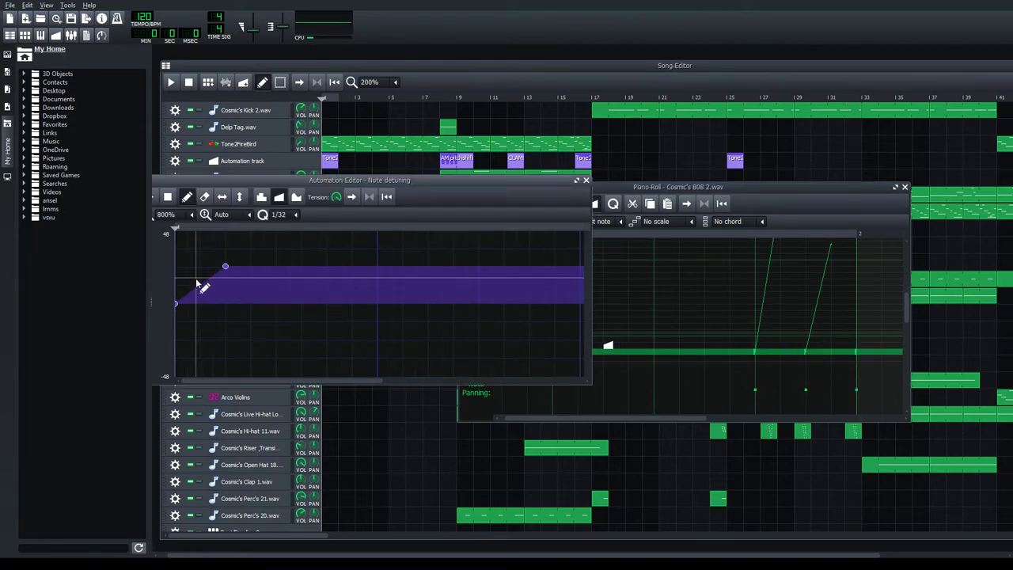
{"action": "left_click", "coordinate": [586, 181]}
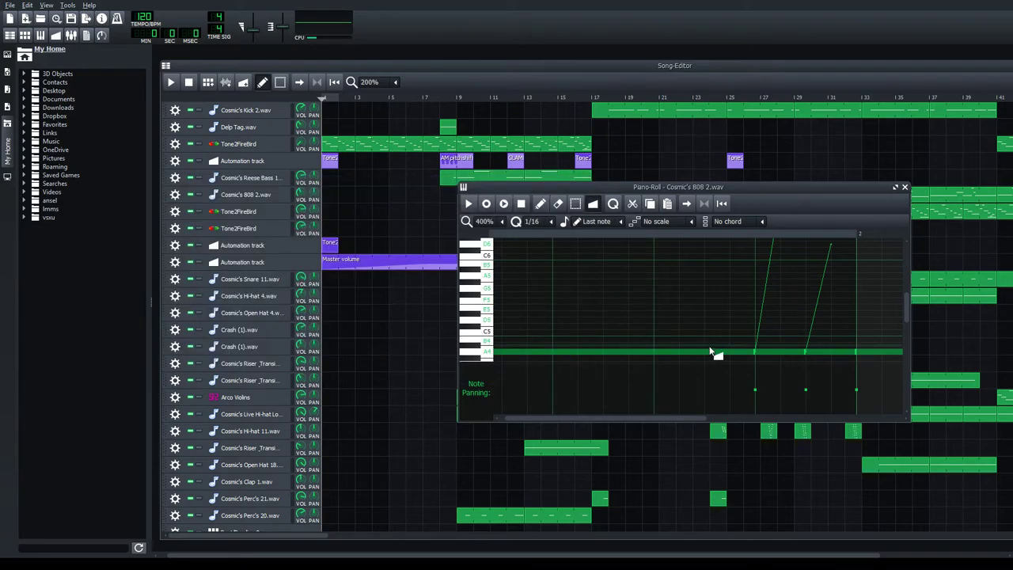
{"action": "scroll", "coordinate": [686, 294], "scroll_direction": "down", "scroll_amount": 2}
{"action": "key", "text": "space"}
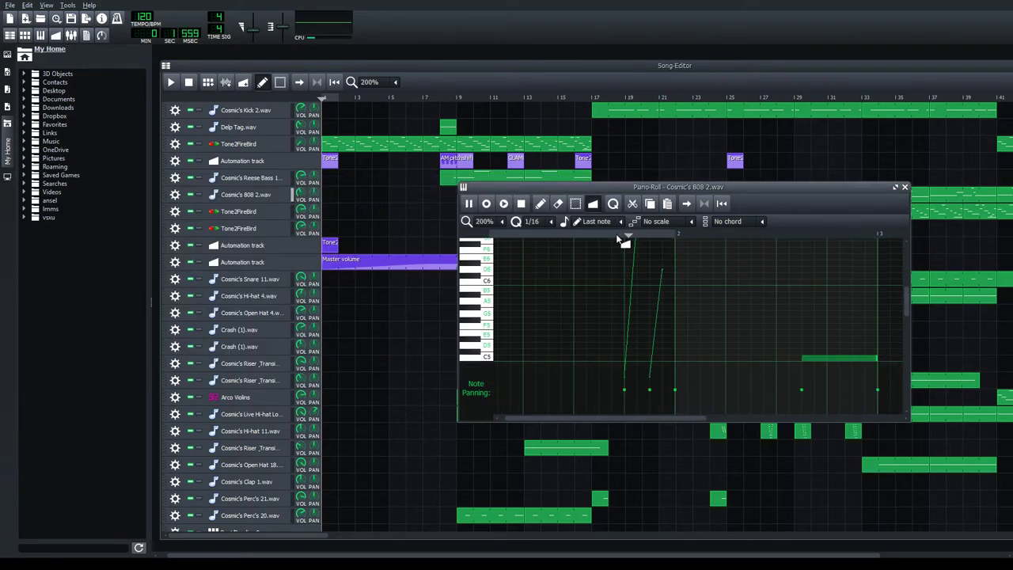
Close the 808 piano roll and stop playback, rewinding to the start.
{"action": "scroll", "coordinate": [657, 339], "scroll_direction": "down", "scroll_amount": 1}
{"action": "scroll", "coordinate": [803, 276], "scroll_direction": "down", "scroll_amount": 1}
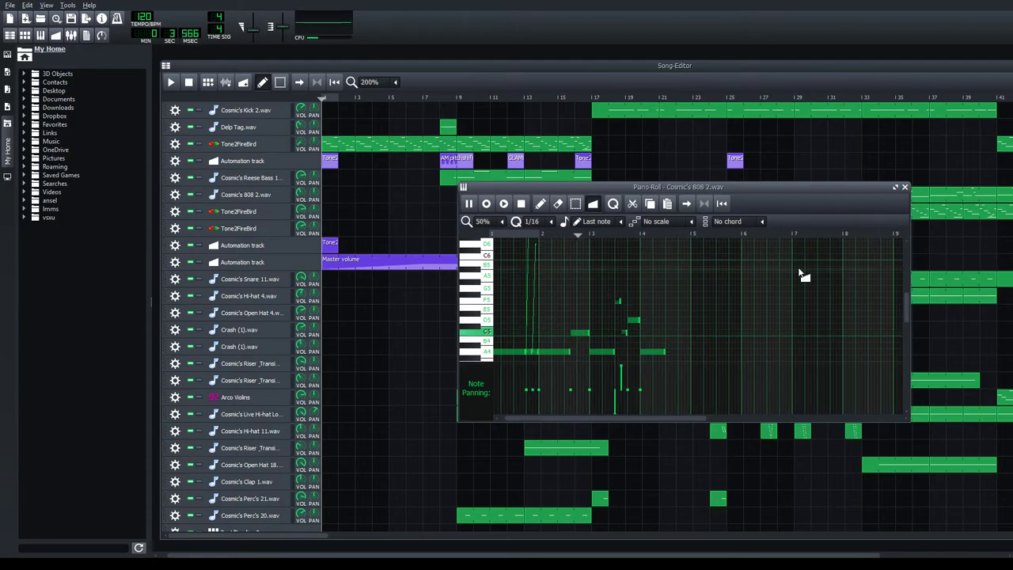
{"action": "scroll", "coordinate": [647, 305], "scroll_direction": "down", "scroll_amount": 1}
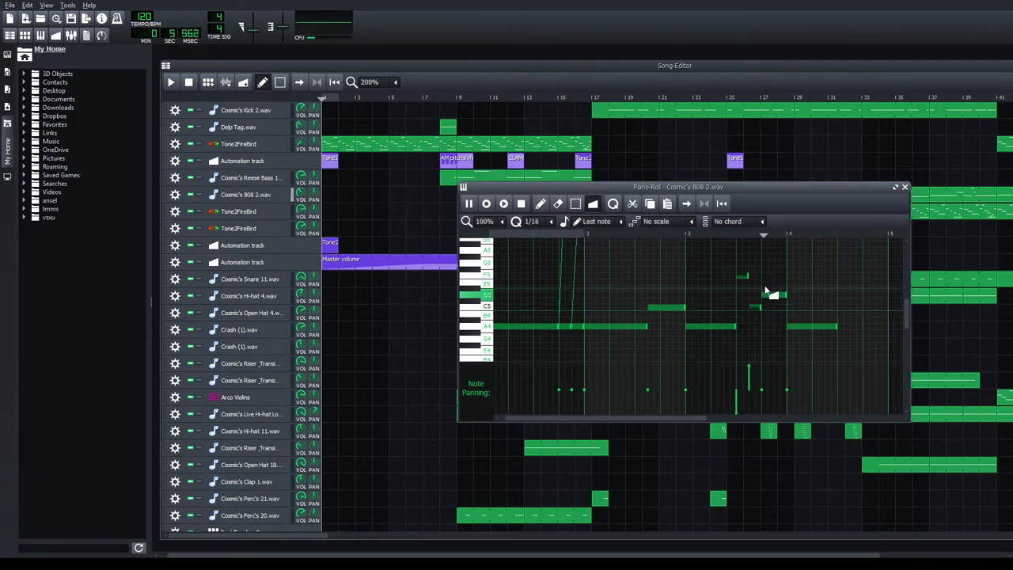
{"action": "left_click", "coordinate": [904, 187]}
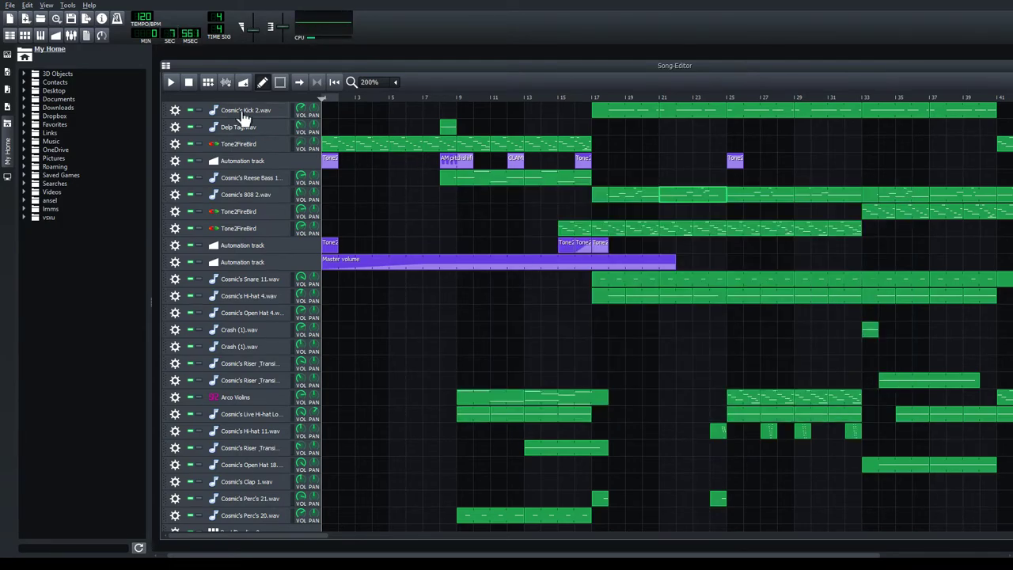
{"action": "key", "text": "space"}
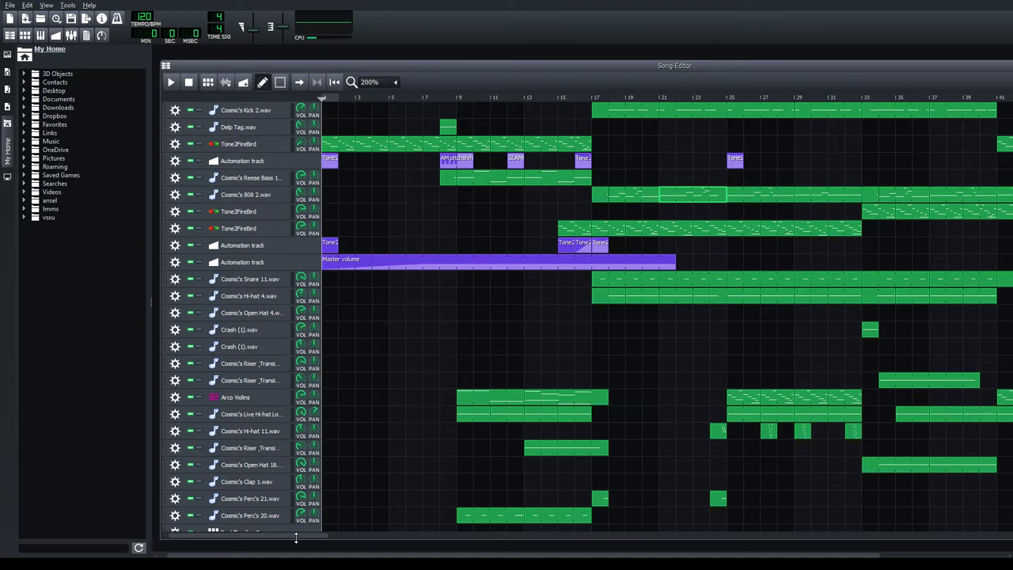
{"action": "left_click_drag", "start_coordinate": [296, 537], "coordinate": [373, 532]}
Reopen the Cosmic's 808 2.wav pattern, play it, then stop and close it.
{"action": "double_click", "coordinate": [637, 201]}
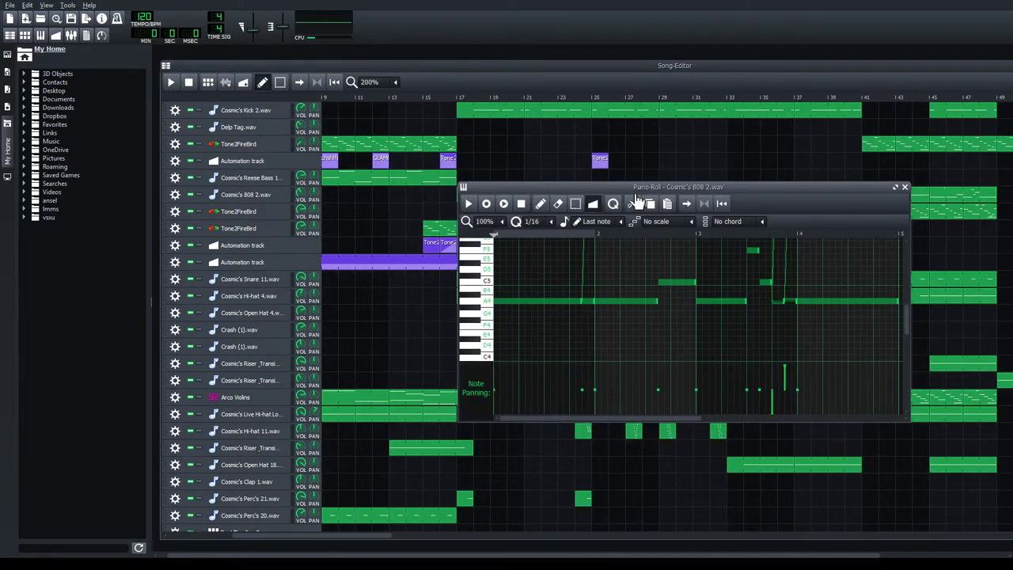
{"action": "scroll", "coordinate": [736, 309], "scroll_direction": "up", "scroll_amount": 2}
{"action": "key", "text": "space"}
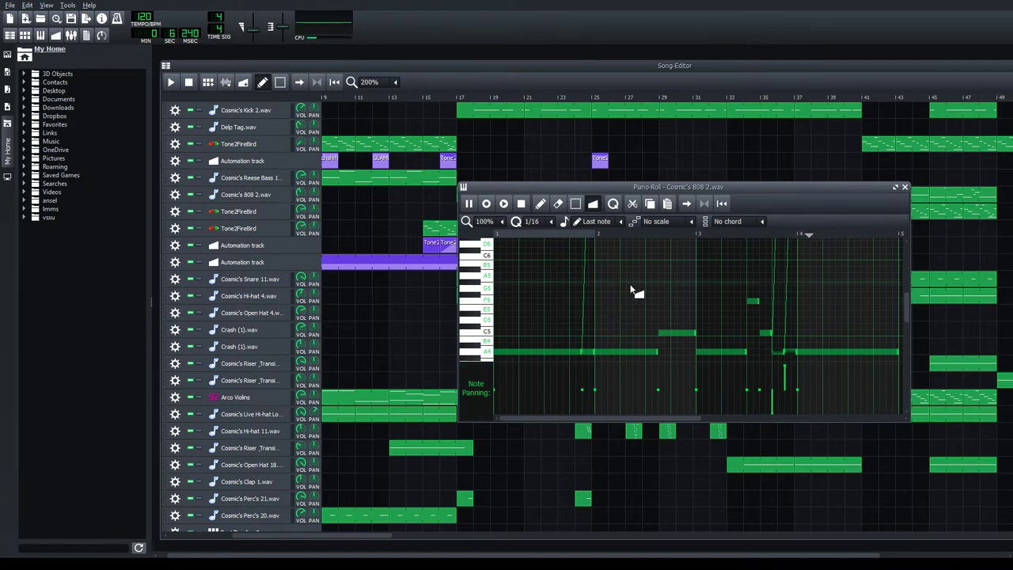
{"action": "key", "text": "space"}
{"action": "left_click", "coordinate": [904, 187]}
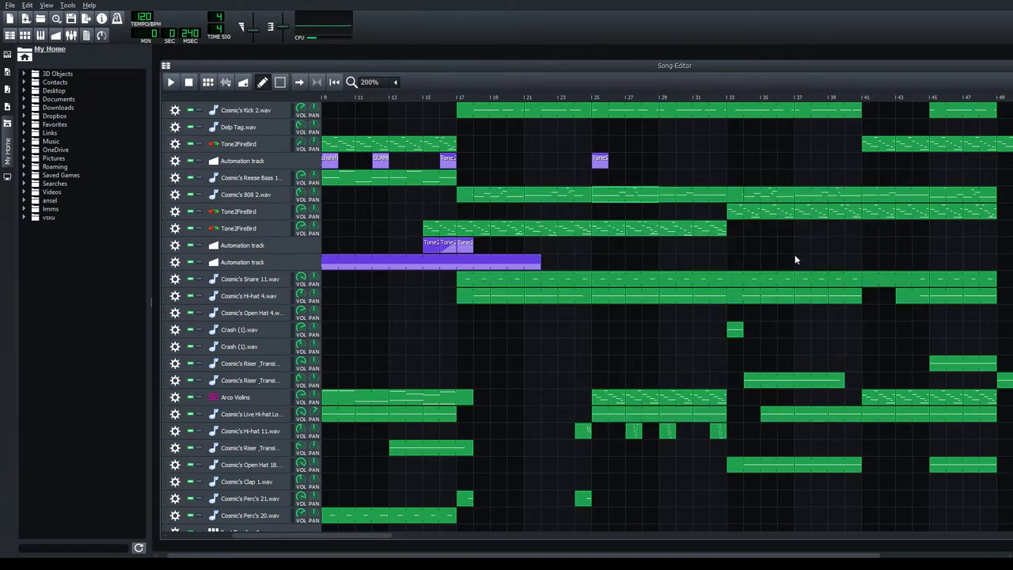
Play the 808 pattern from bar 3, then close it and scroll the arrangement right.
{"action": "double_click", "coordinate": [671, 198]}
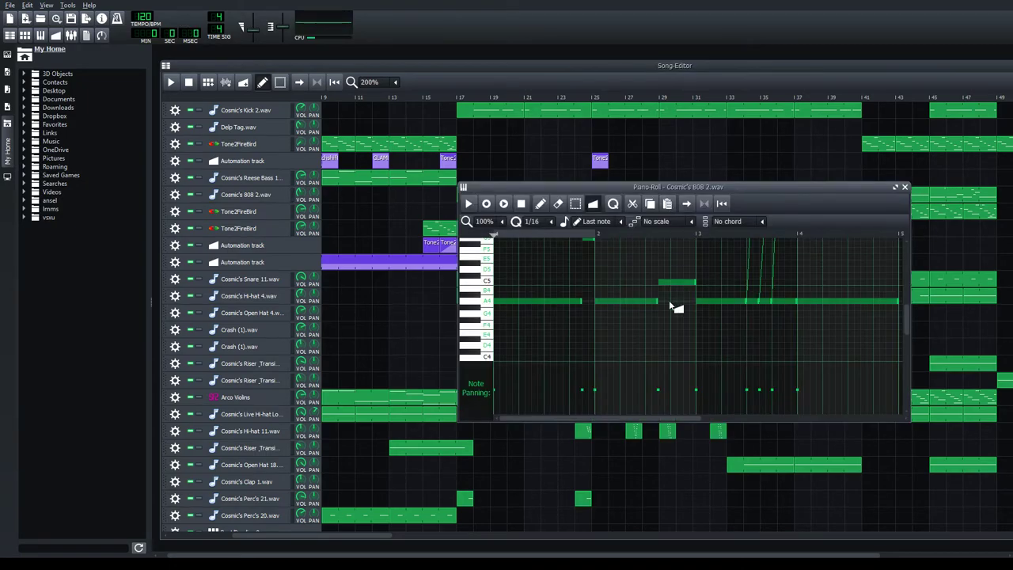
{"action": "left_click", "coordinate": [700, 236]}
{"action": "left_click", "coordinate": [469, 204]}
{"action": "left_click", "coordinate": [903, 188]}
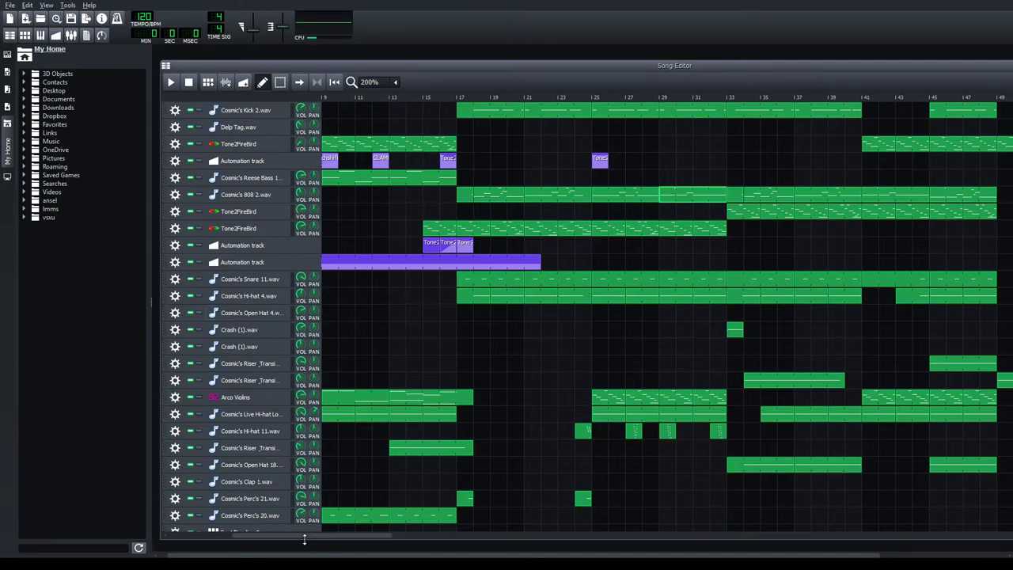
{"action": "left_click_drag", "start_coordinate": [304, 537], "coordinate": [832, 481]}
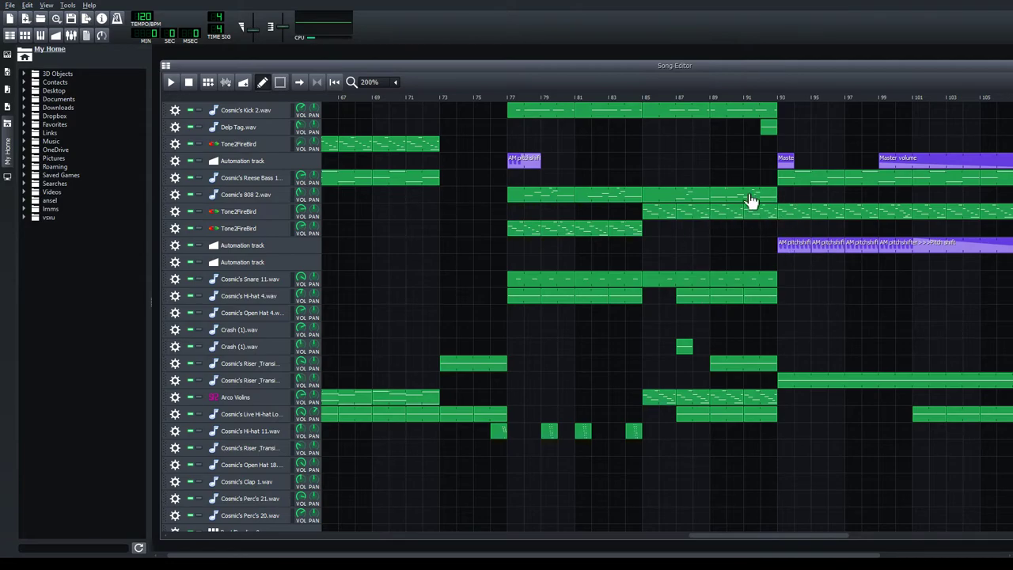
{"action": "double_click", "coordinate": [535, 195]}
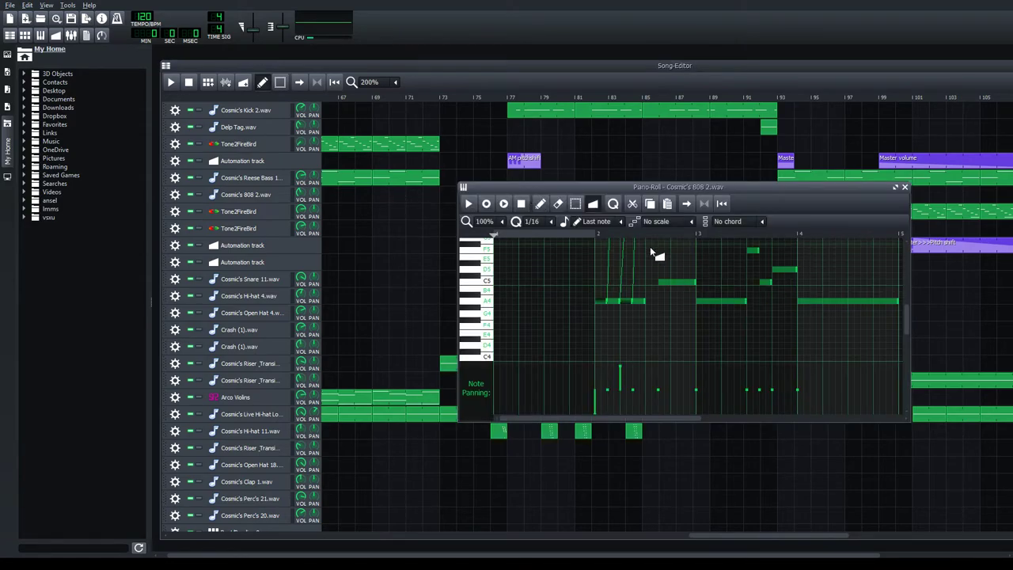
{"action": "left_click", "coordinate": [591, 234]}
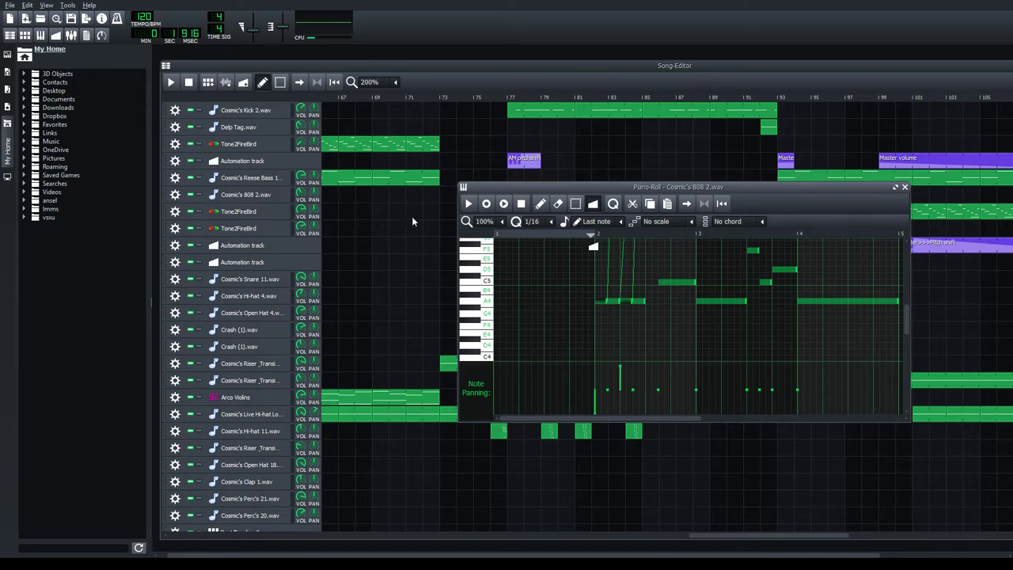
{"action": "left_click", "coordinate": [466, 204]}
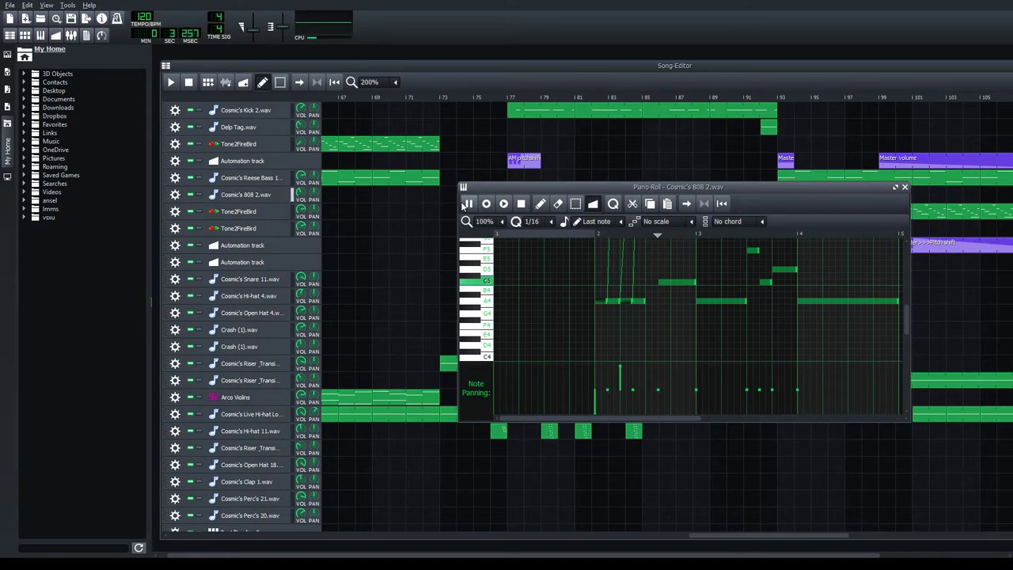
{"action": "scroll", "coordinate": [561, 271], "scroll_direction": "up", "scroll_amount": 1}
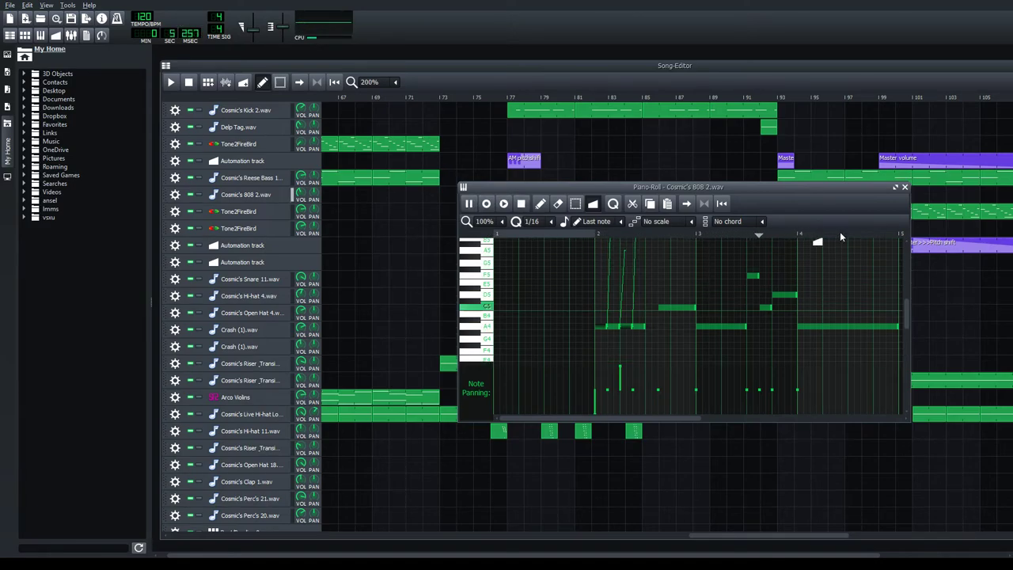
{"action": "left_click", "coordinate": [905, 187]}
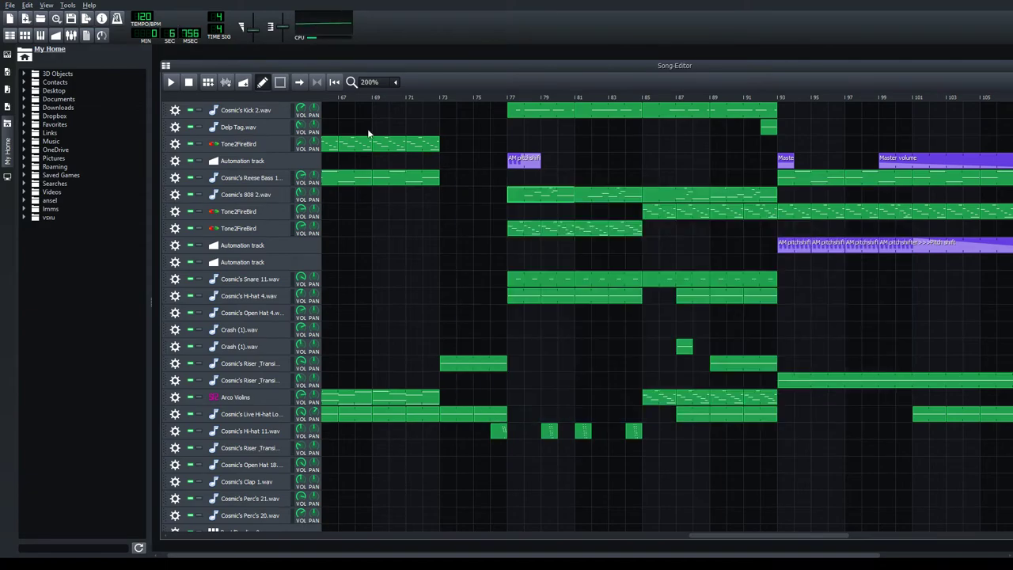
{"action": "left_click", "coordinate": [172, 82]}
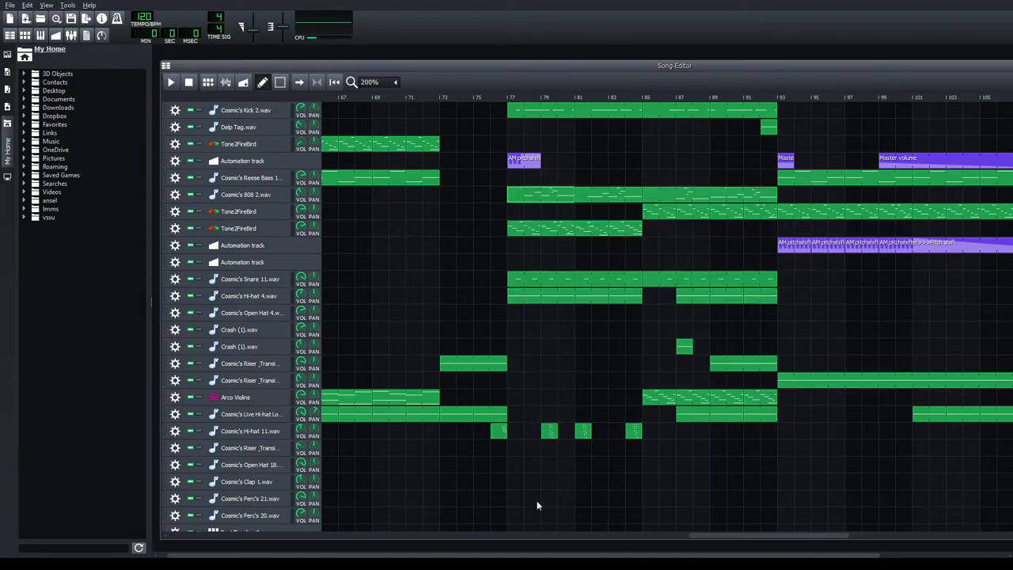
Play the song from bar 93.
{"action": "left_click_drag", "start_coordinate": [745, 532], "coordinate": [840, 545]}
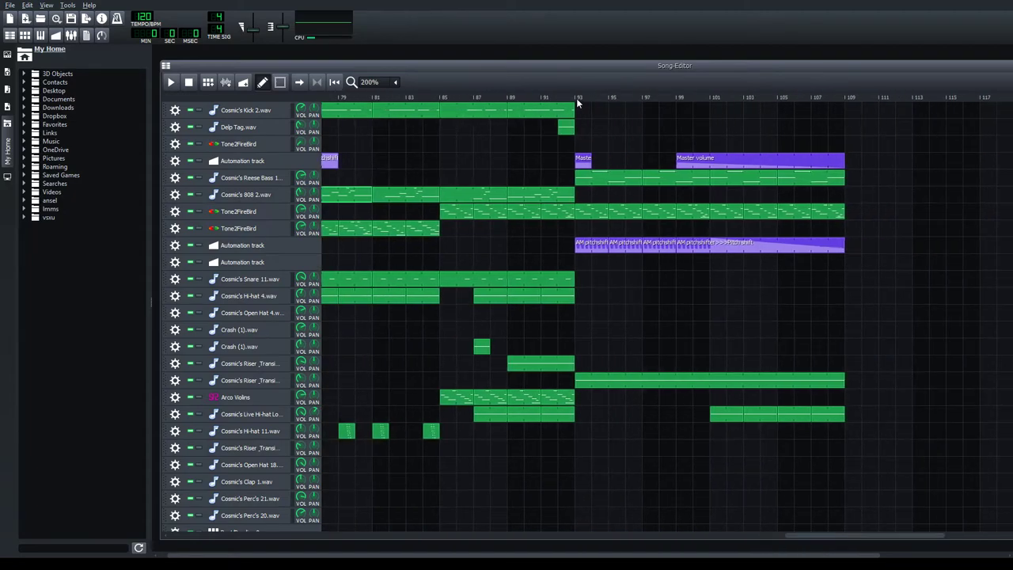
{"action": "left_click", "coordinate": [577, 98]}
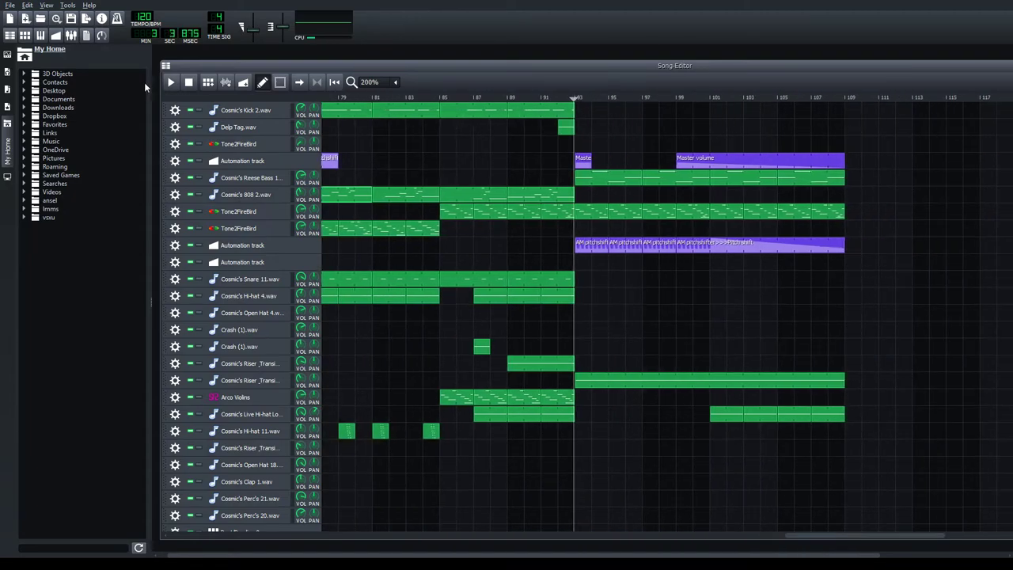
{"action": "left_click", "coordinate": [169, 87]}
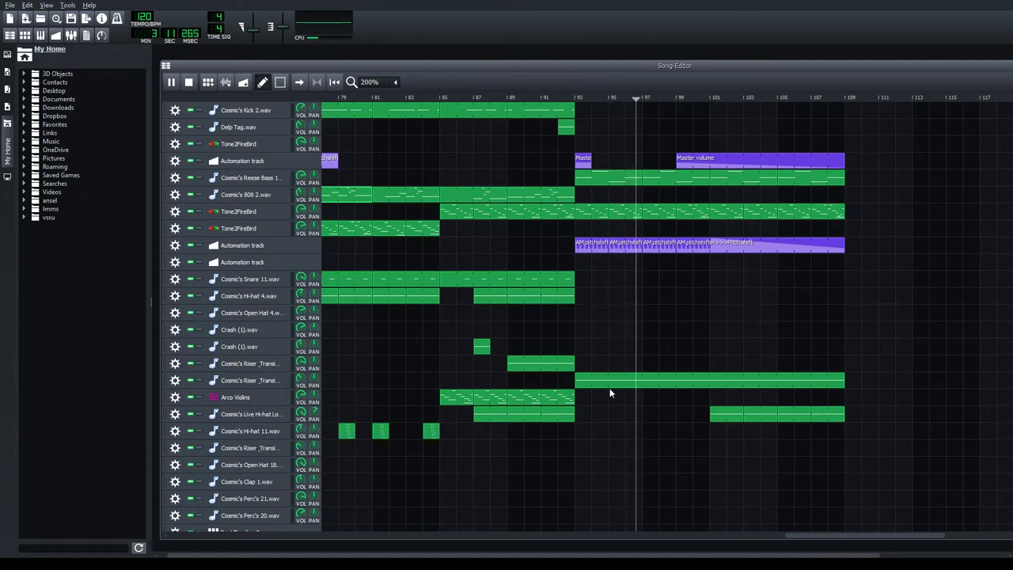
Check the Cosmic's Riser & Transition's 23 settings, then skip to bar 105 and stop.
{"action": "left_click", "coordinate": [273, 383]}
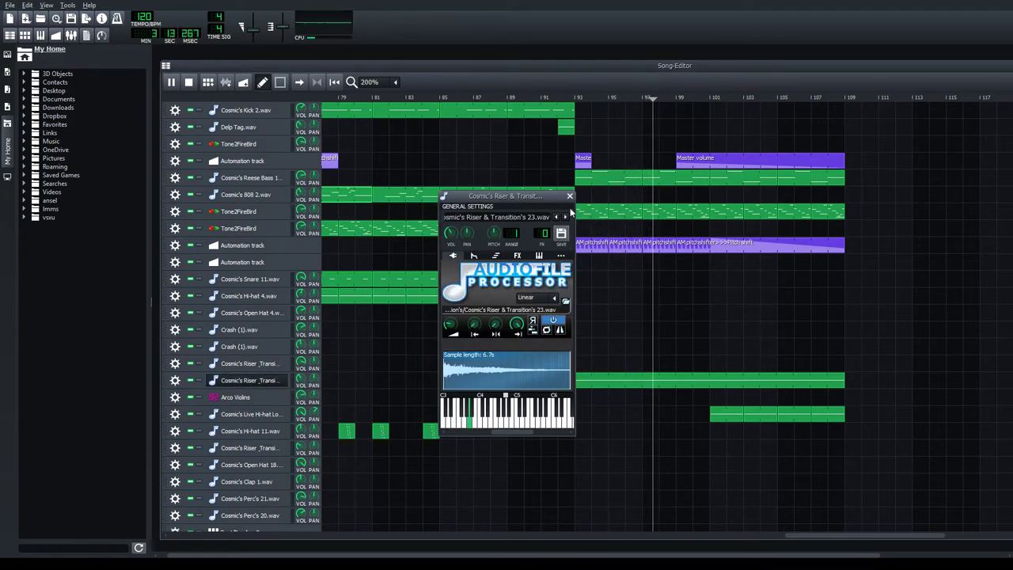
{"action": "left_click", "coordinate": [569, 195]}
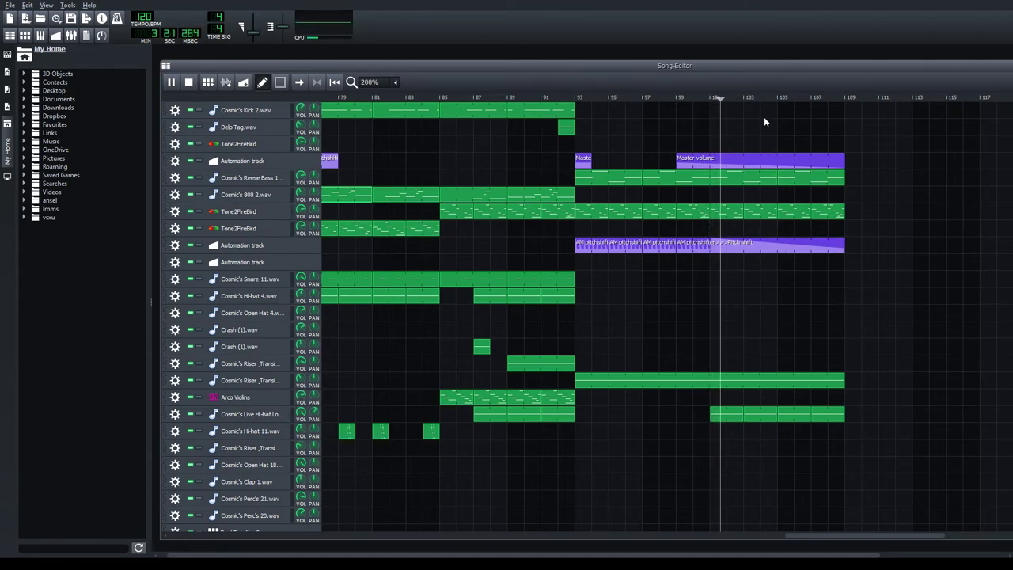
{"action": "left_click", "coordinate": [796, 100]}
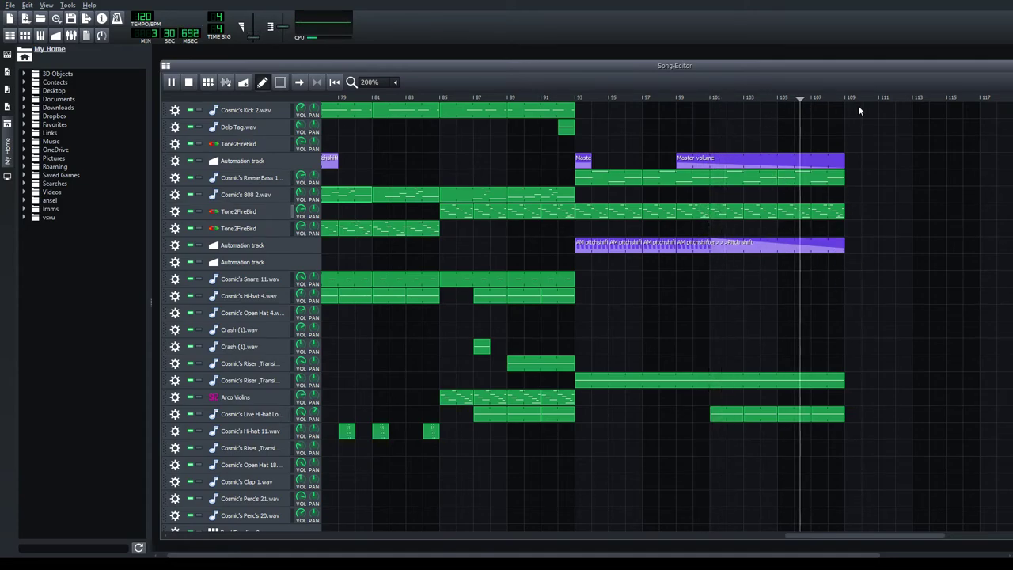
{"action": "left_click", "coordinate": [189, 84]}
{"action": "scroll", "coordinate": [702, 293], "scroll_direction": "down", "scroll_amount": 1}
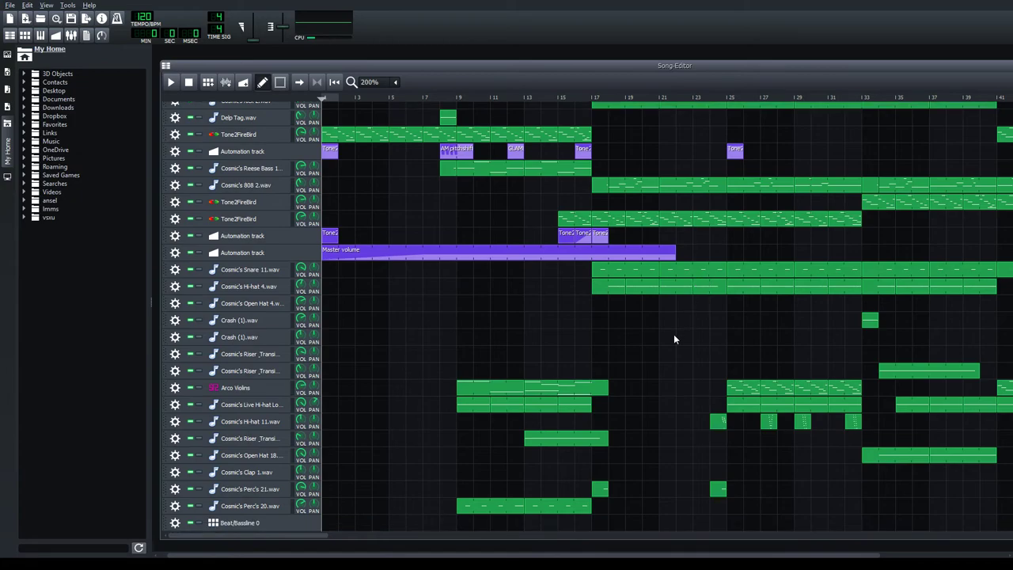
{"action": "scroll", "coordinate": [650, 365], "scroll_direction": "down", "scroll_amount": 1}
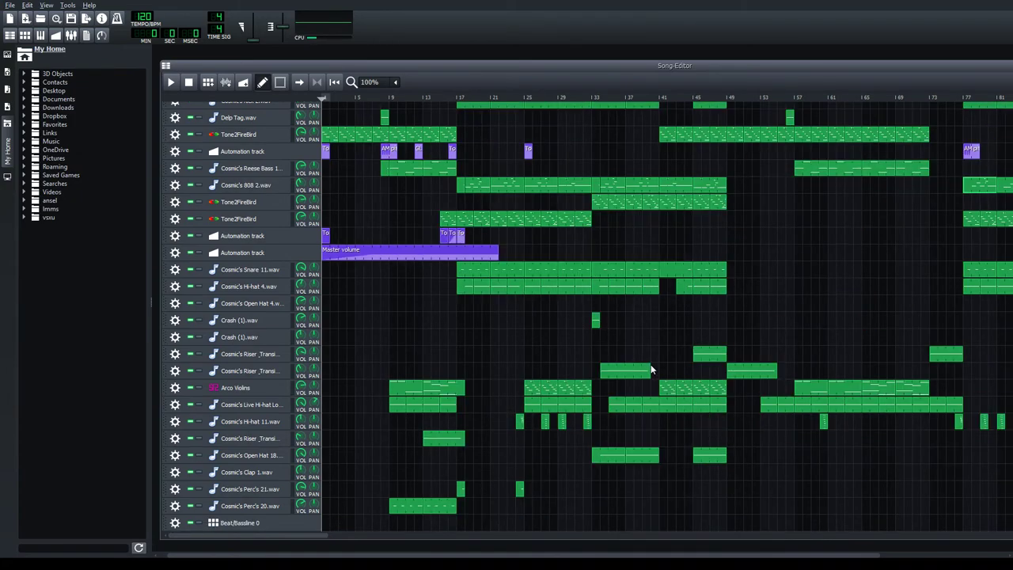
{"action": "double_click", "coordinate": [638, 370]}
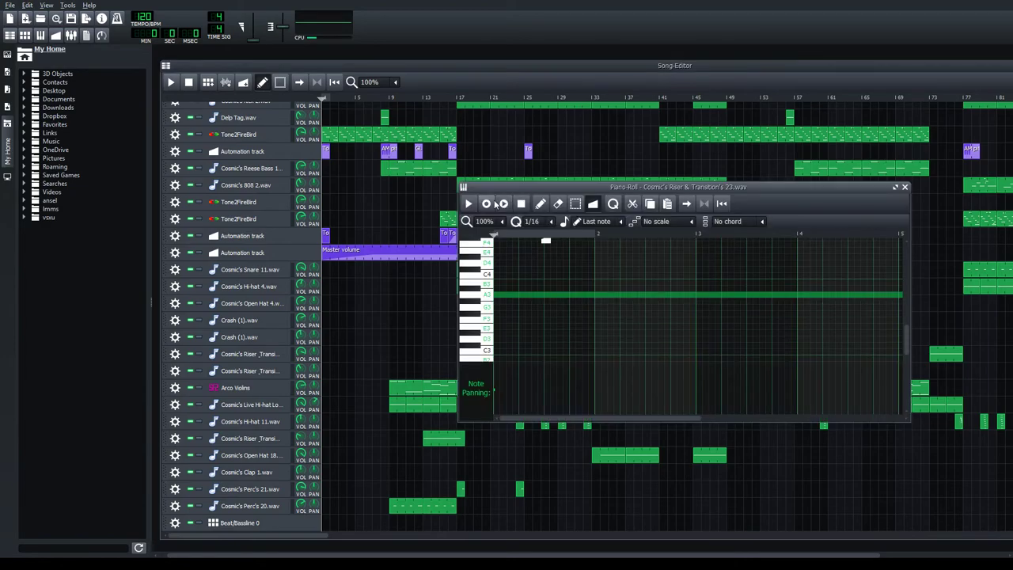
{"action": "key", "text": "space"}
{"action": "left_click", "coordinate": [896, 188]}
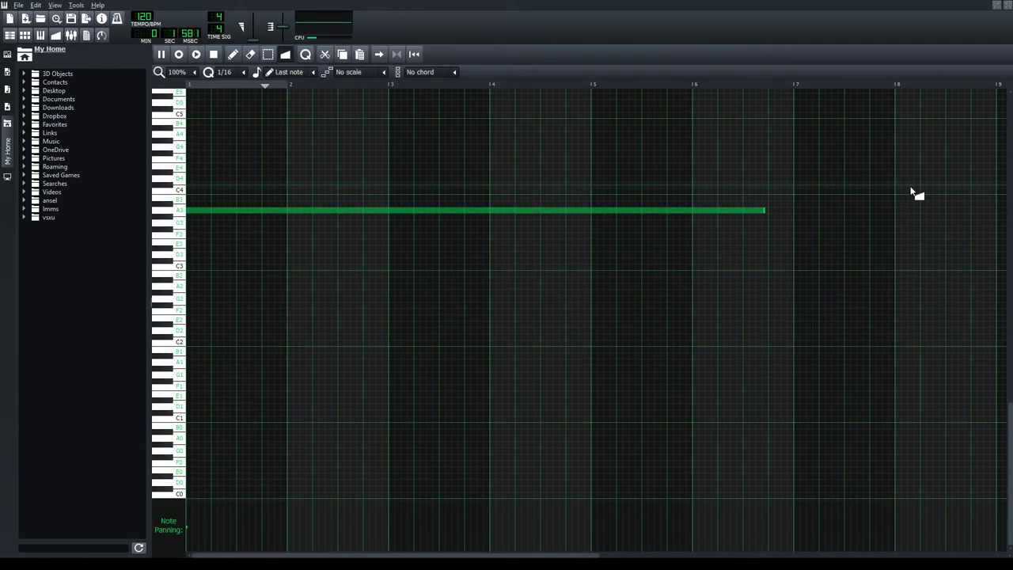
{"action": "left_click", "coordinate": [1002, 8]}
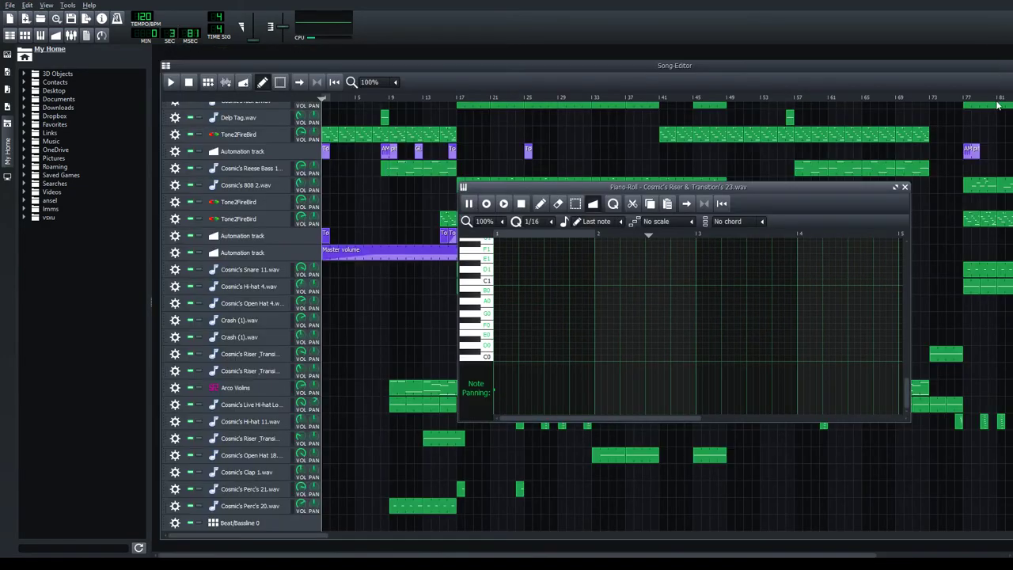
{"action": "left_click", "coordinate": [905, 187]}
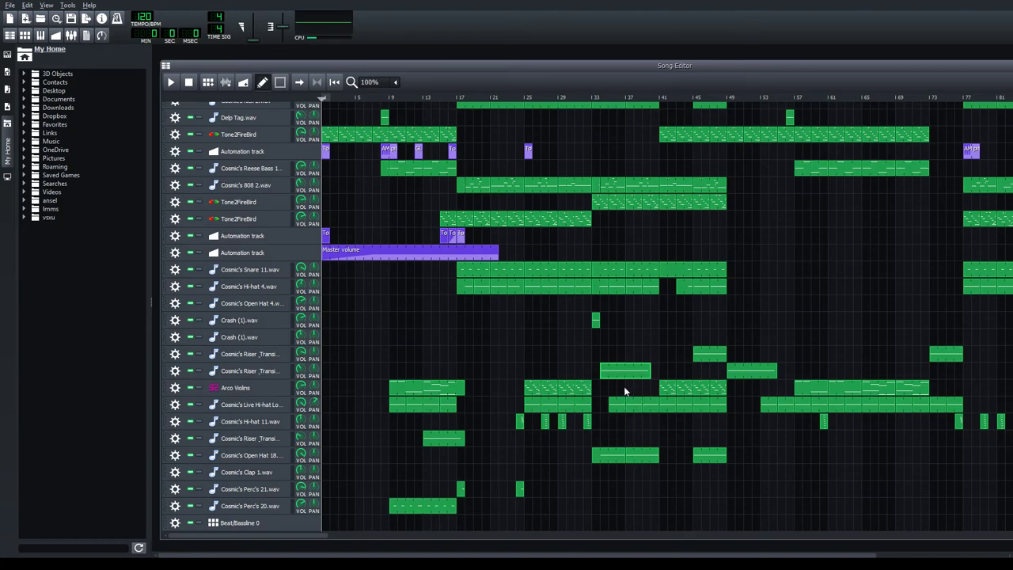
{"action": "left_click", "coordinate": [593, 97]}
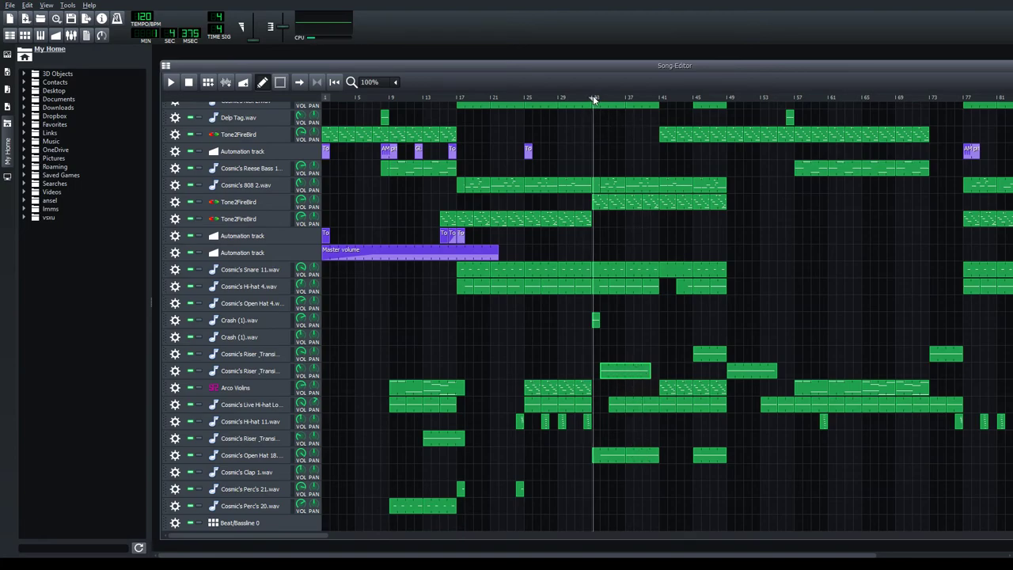
{"action": "key", "text": "space"}
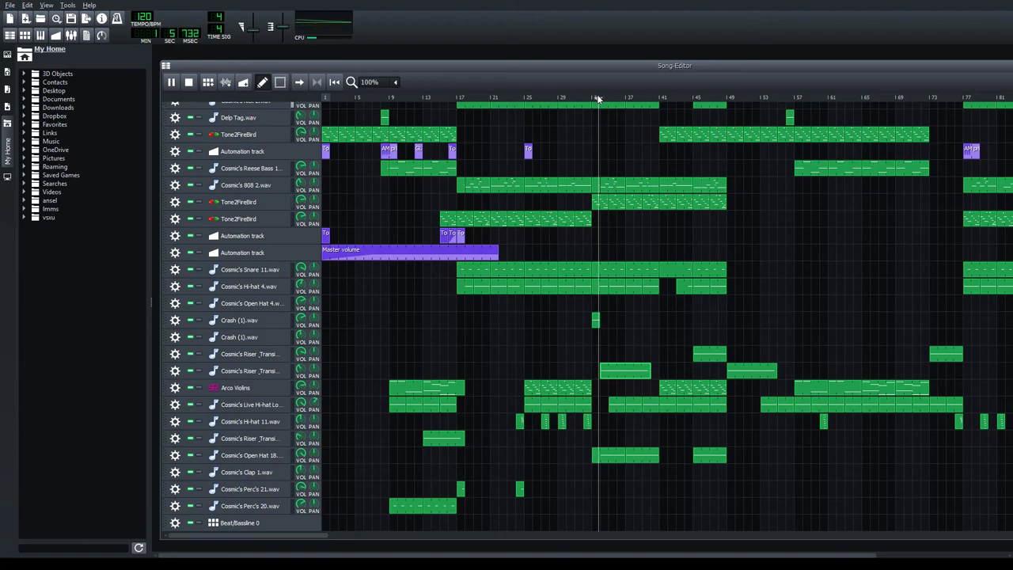
{"action": "left_click", "coordinate": [189, 82]}
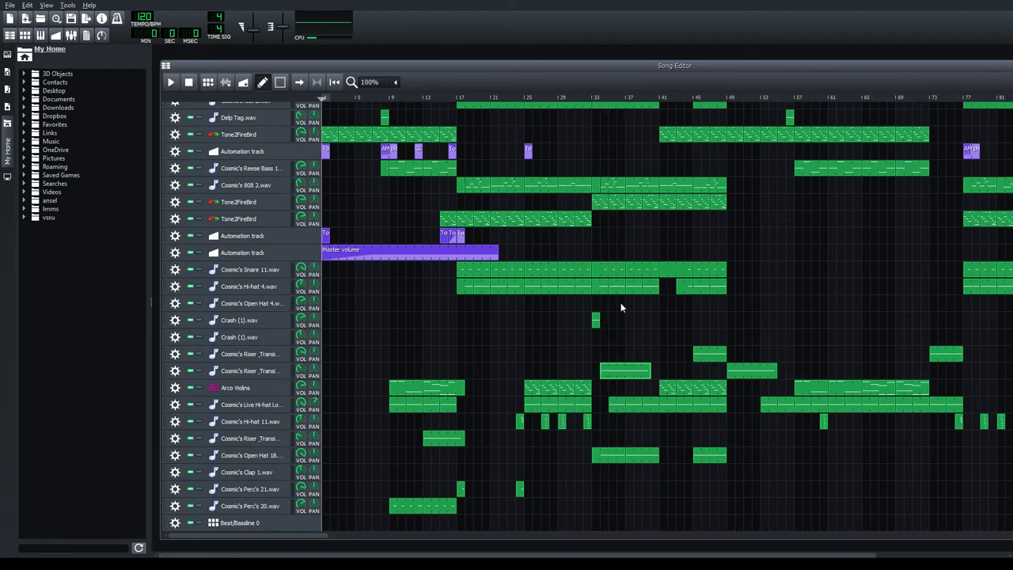
{"action": "left_click", "coordinate": [596, 220]}
{"action": "double_click", "coordinate": [612, 289]}
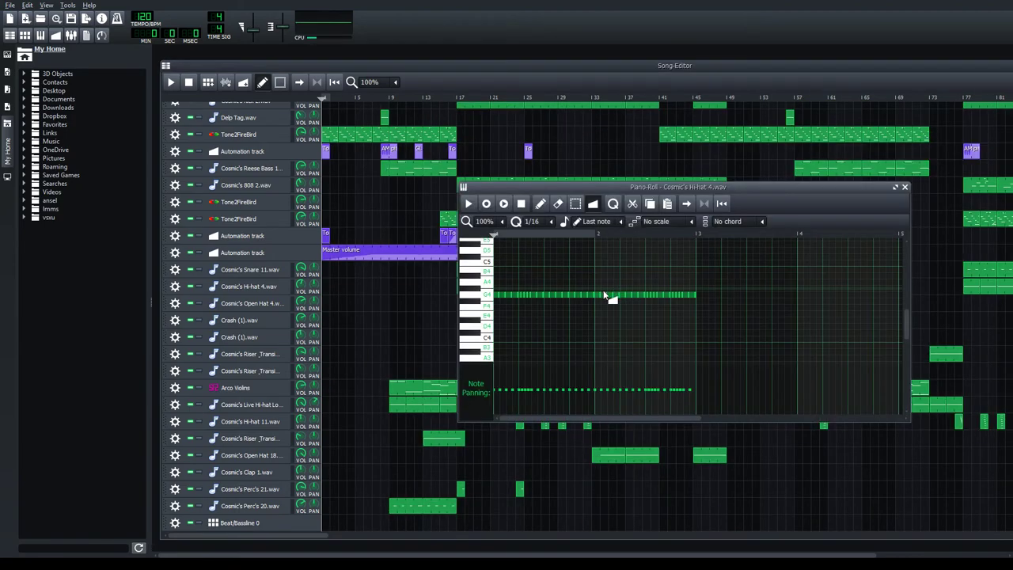
{"action": "left_click", "coordinate": [471, 204]}
{"action": "scroll", "coordinate": [609, 295], "scroll_direction": "up", "scroll_amount": 1, "text": "ctrl"}
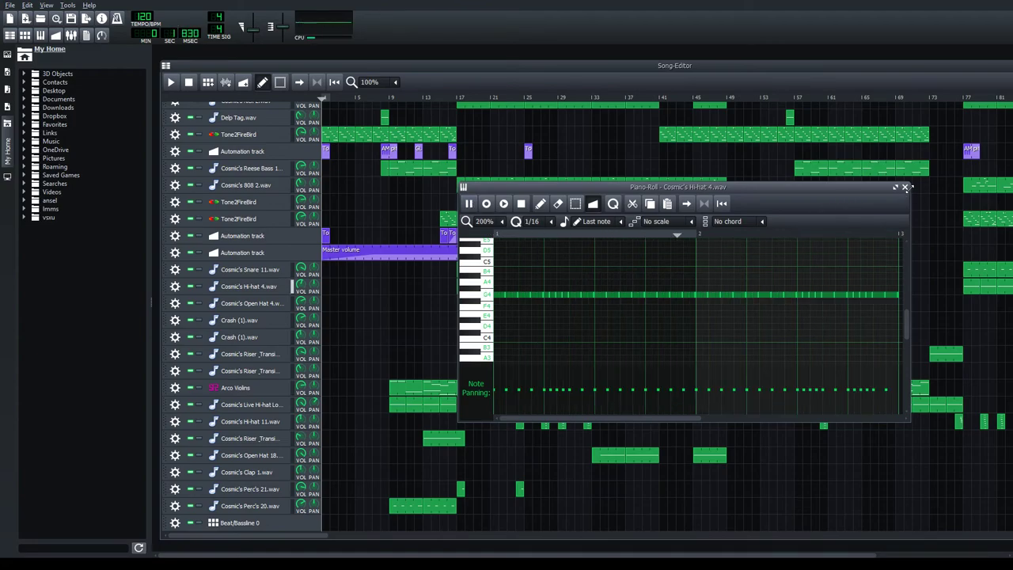
{"action": "left_click", "coordinate": [905, 188]}
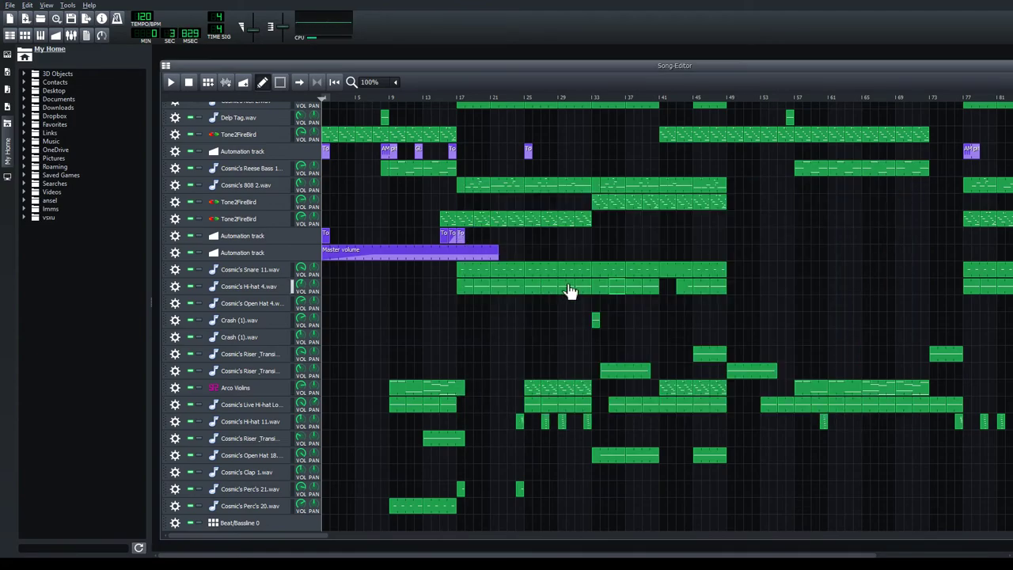
{"action": "double_click", "coordinate": [567, 290]}
{"action": "left_click", "coordinate": [469, 204]}
{"action": "scroll", "coordinate": [721, 339], "scroll_direction": "down", "scroll_amount": 1, "text": "ctrl"}
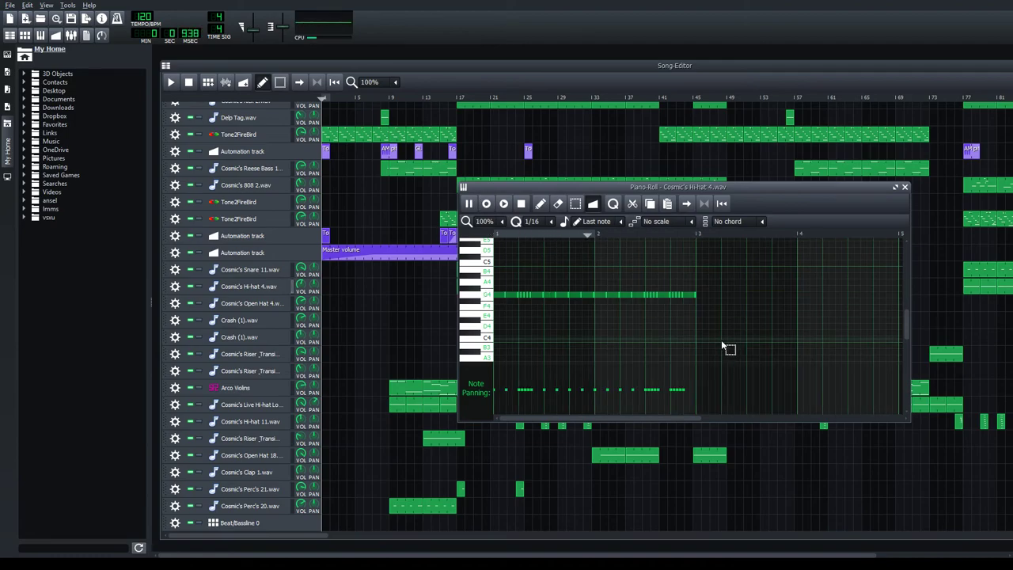
{"action": "left_click", "coordinate": [904, 189]}
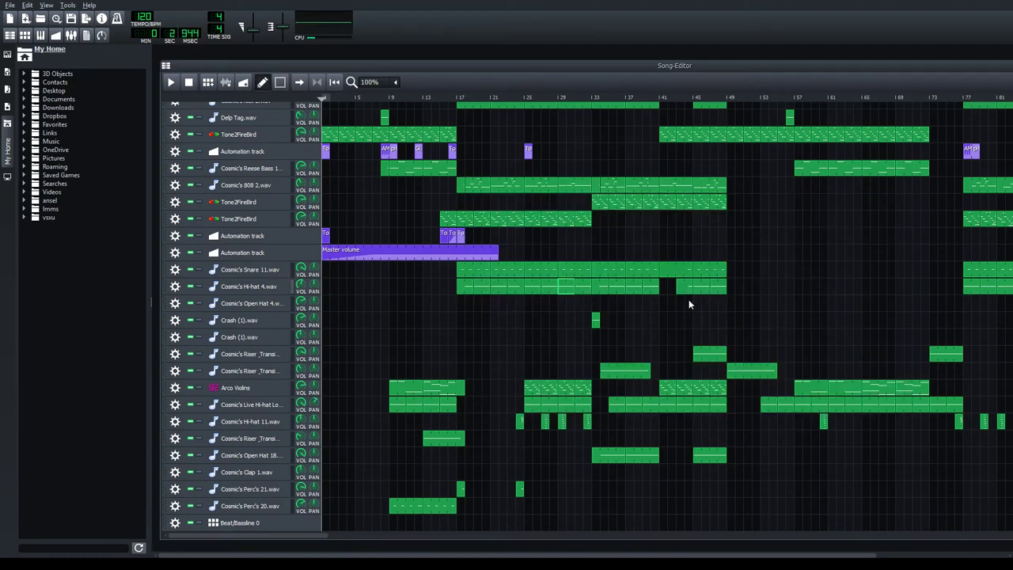
{"action": "double_click", "coordinate": [704, 290]}
{"action": "left_click", "coordinate": [469, 204]}
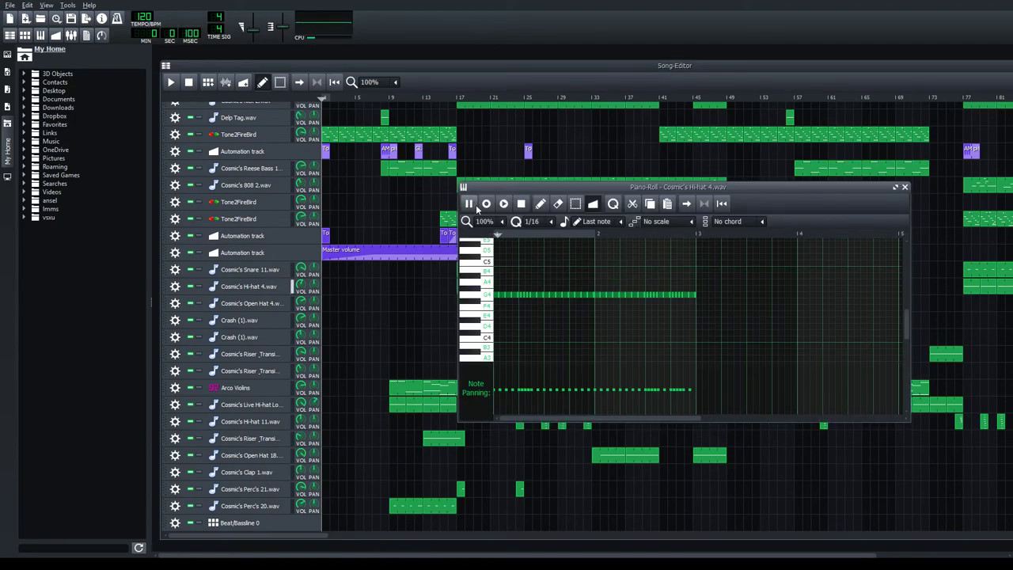
{"action": "scroll", "coordinate": [562, 299], "scroll_direction": "up", "scroll_amount": 1, "text": "ctrl"}
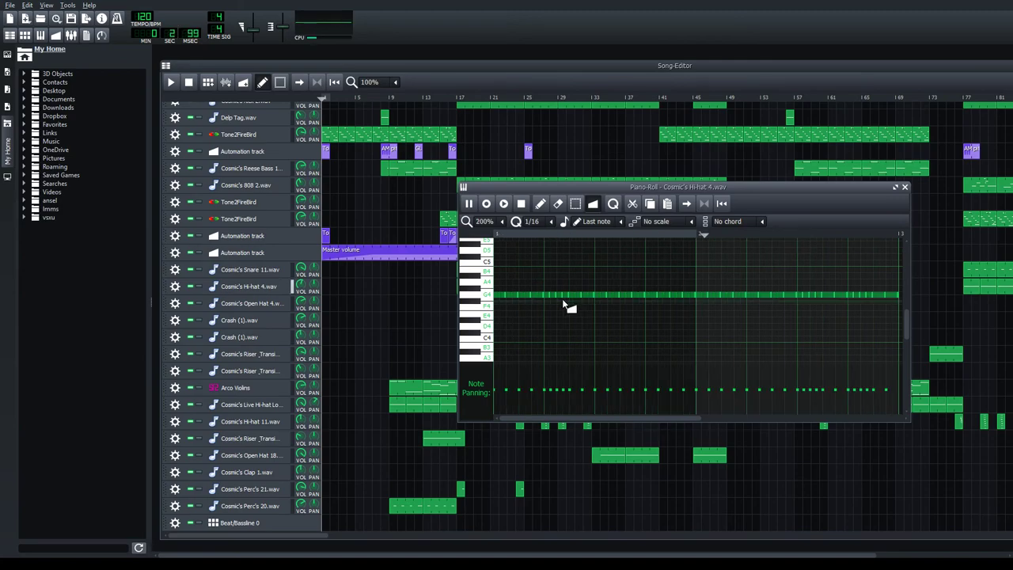
{"action": "left_click", "coordinate": [905, 187]}
{"action": "left_click", "coordinate": [590, 99]}
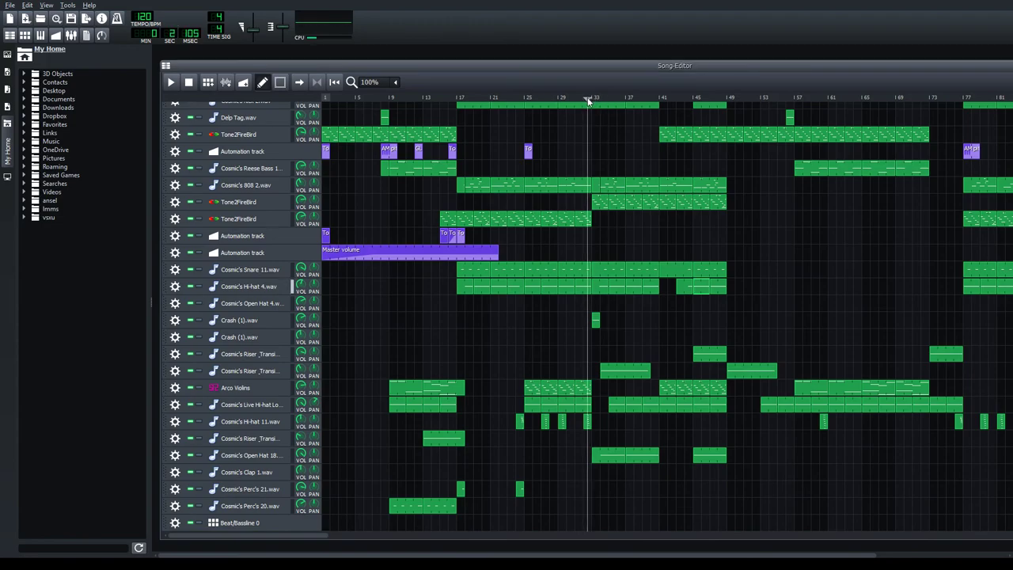
{"action": "left_click", "coordinate": [590, 98]}
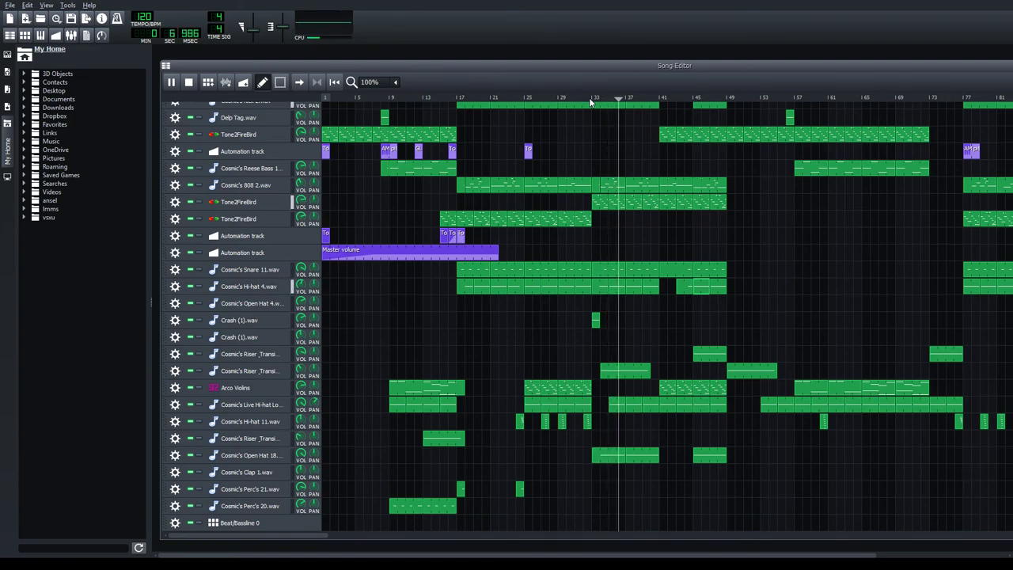
{"action": "left_click", "coordinate": [189, 82]}
{"action": "scroll", "coordinate": [681, 218], "scroll_direction": "up", "scroll_amount": 1}
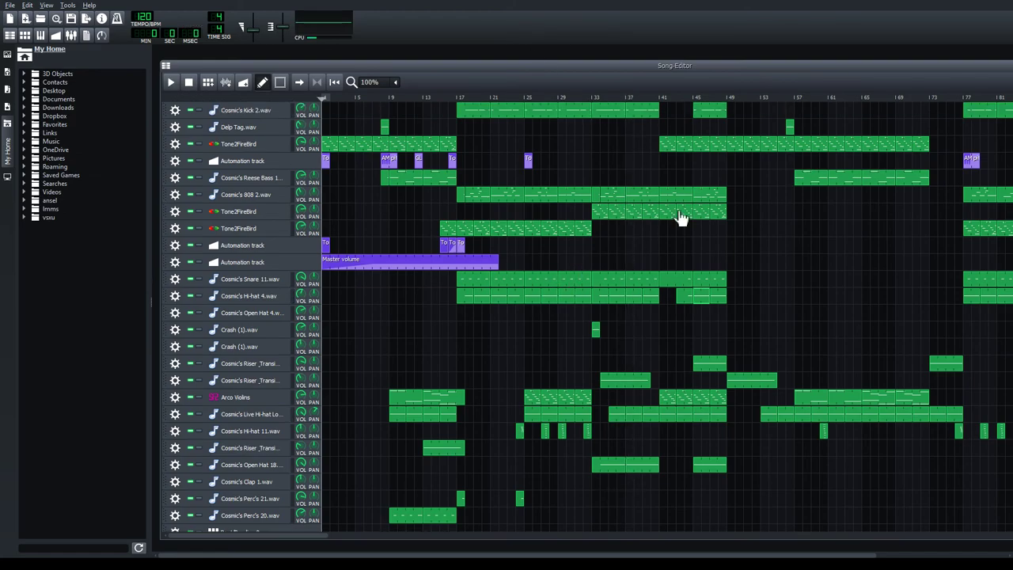
{"action": "double_click", "coordinate": [601, 119]}
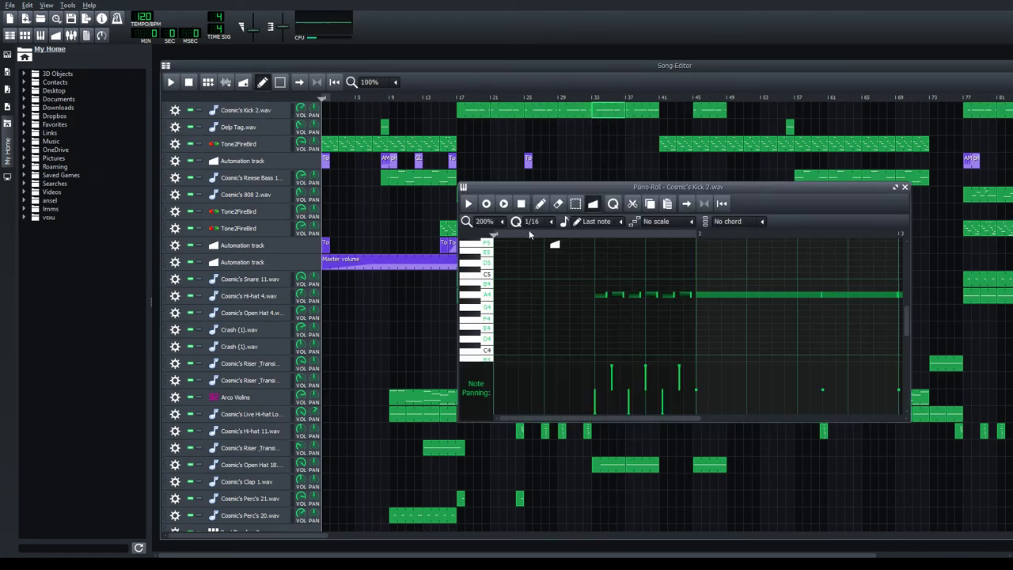
{"action": "left_click", "coordinate": [468, 204]}
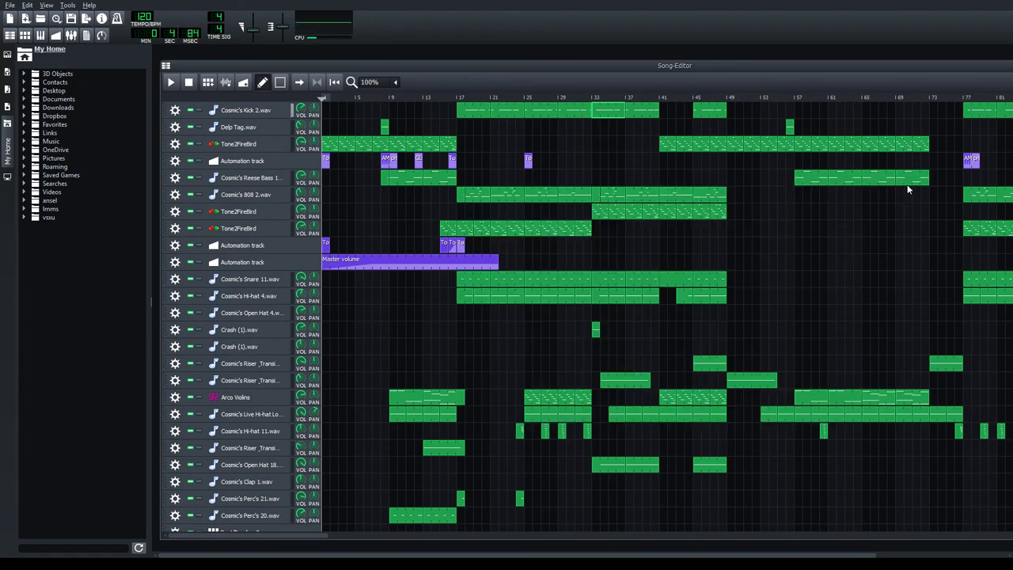
{"action": "left_click", "coordinate": [905, 187]}
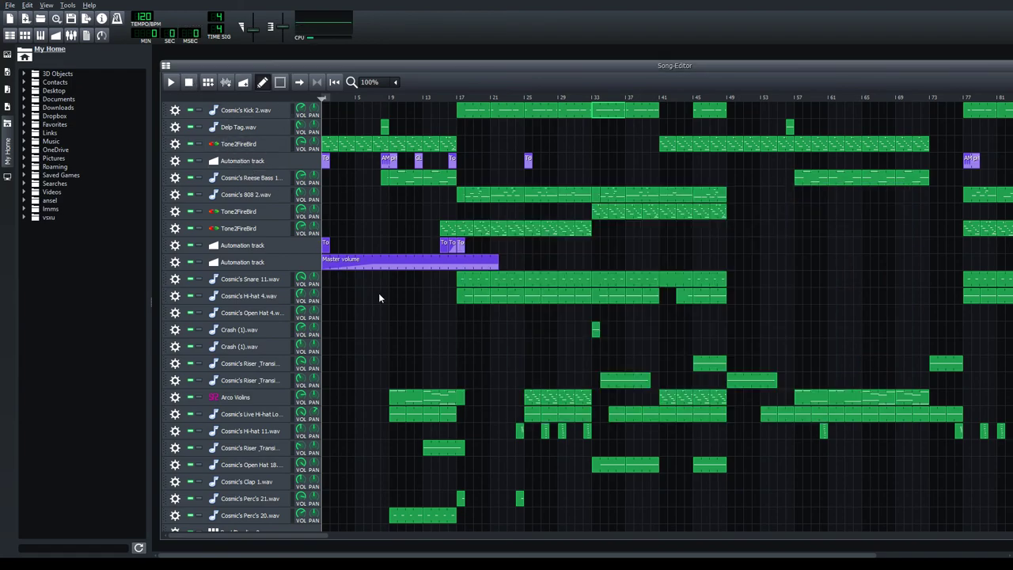
{"action": "scroll", "coordinate": [378, 293], "scroll_direction": "down", "scroll_amount": 1}
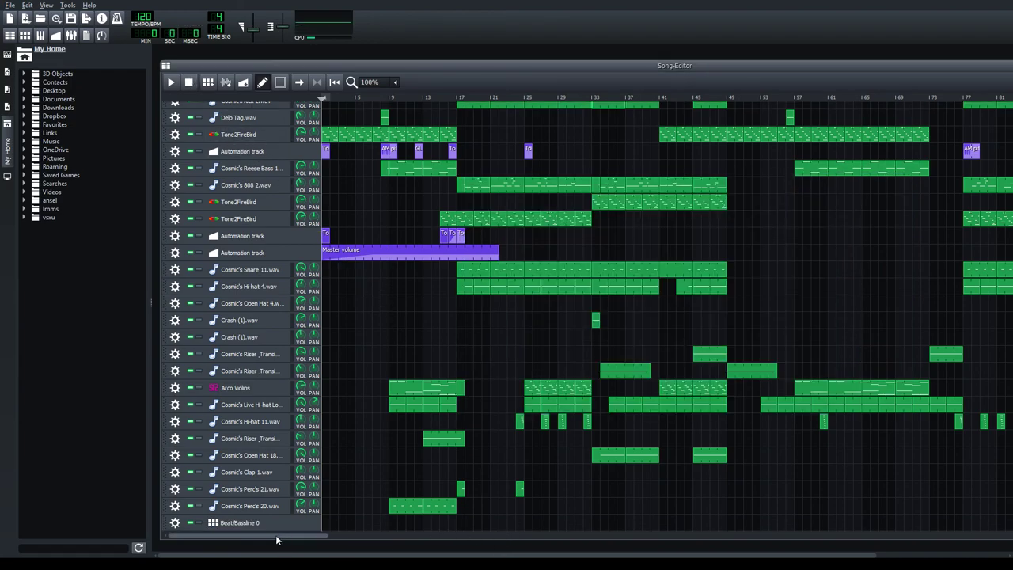
{"action": "left_click_drag", "start_coordinate": [275, 535], "coordinate": [301, 496]}
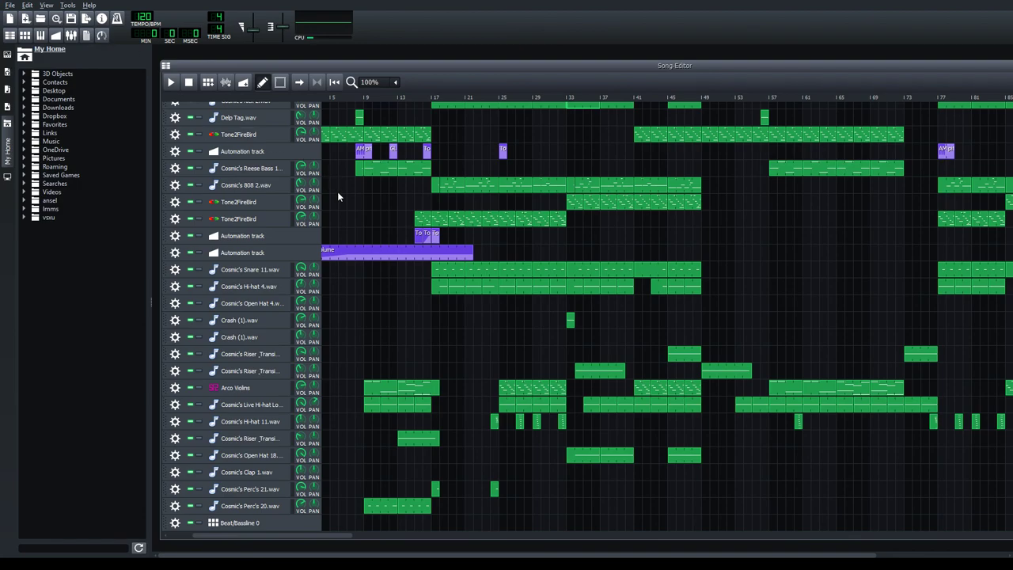